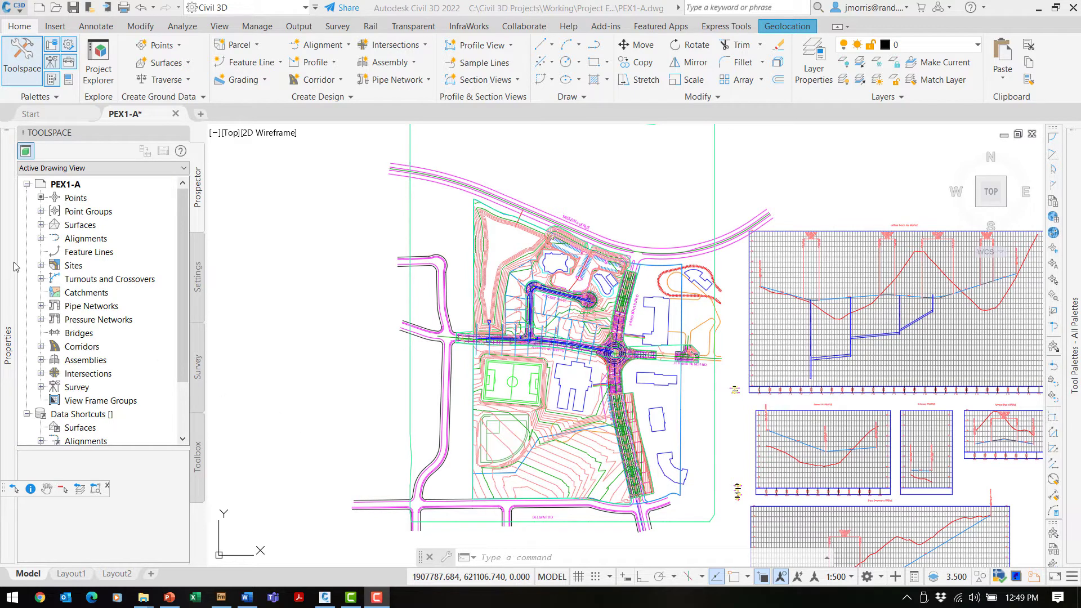
Restore the saved 'start' view around Ascent Place and bring up Project Explorer.
mouse_move(16, 266)
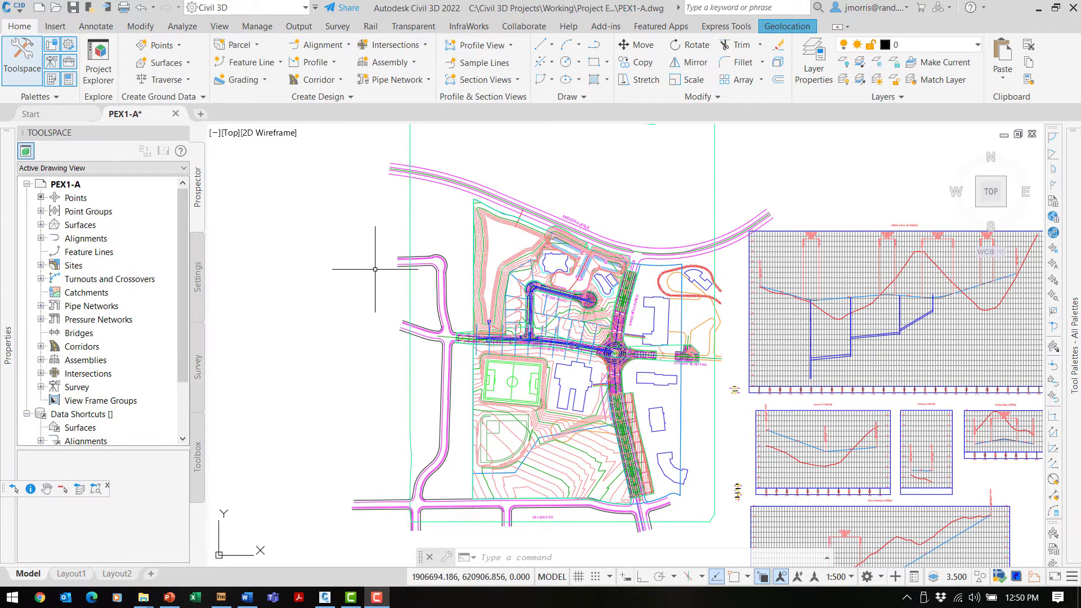
click(229, 135)
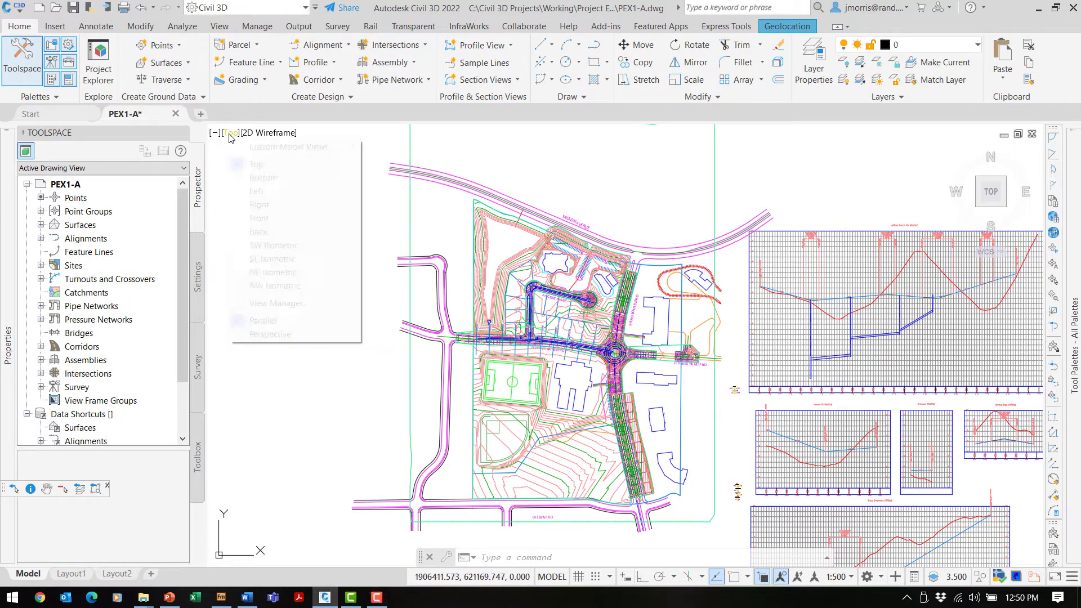
mouse_move(254, 150)
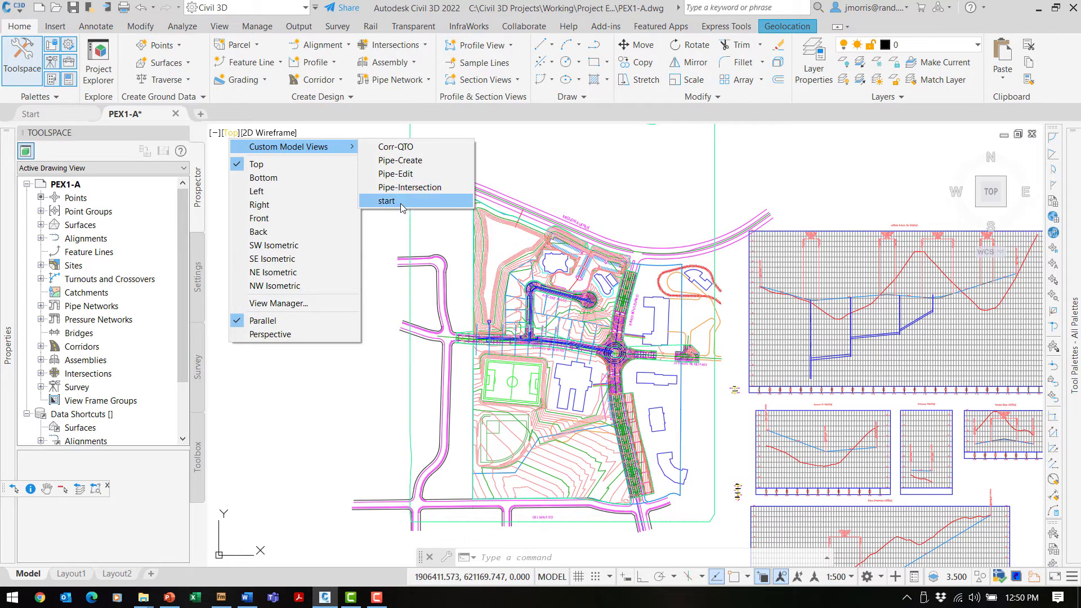
click(387, 201)
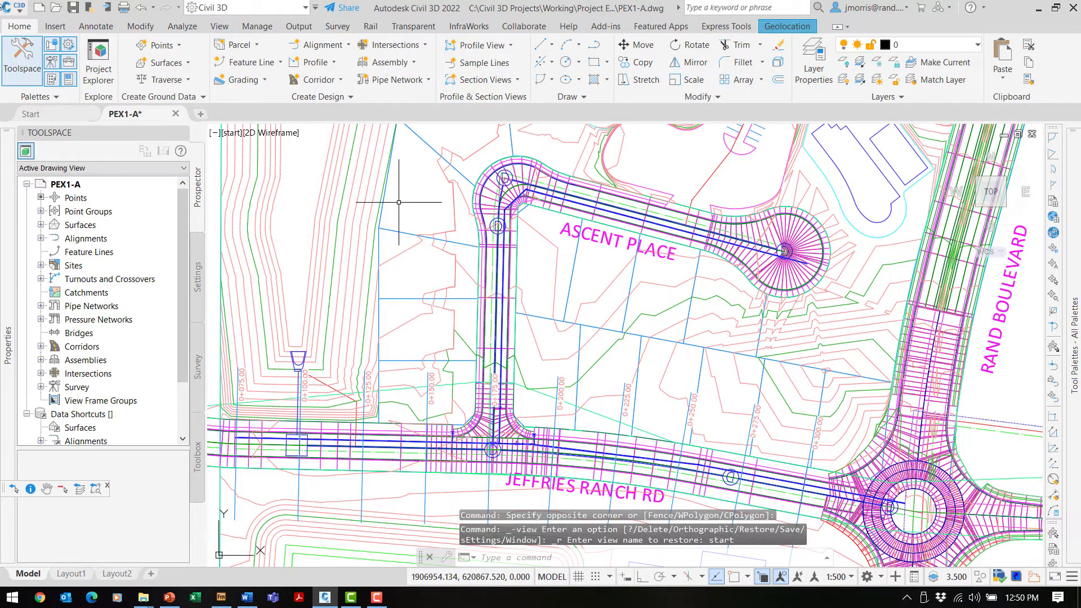
click(100, 66)
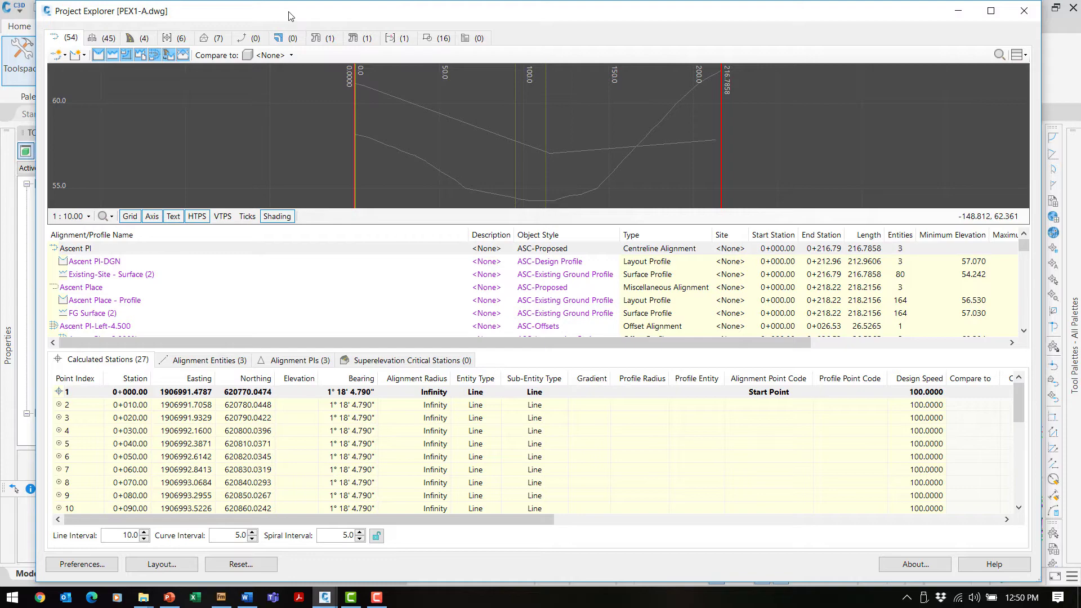
Reposition Project Explorer, adjust the profile preview's grid and labels, then list the 45 assemblies.
mouse_move(288, 16)
mouse_down()
mouse_move(0, 62)
mouse_move(358, 39)
mouse_move(311, 27)
mouse_up()
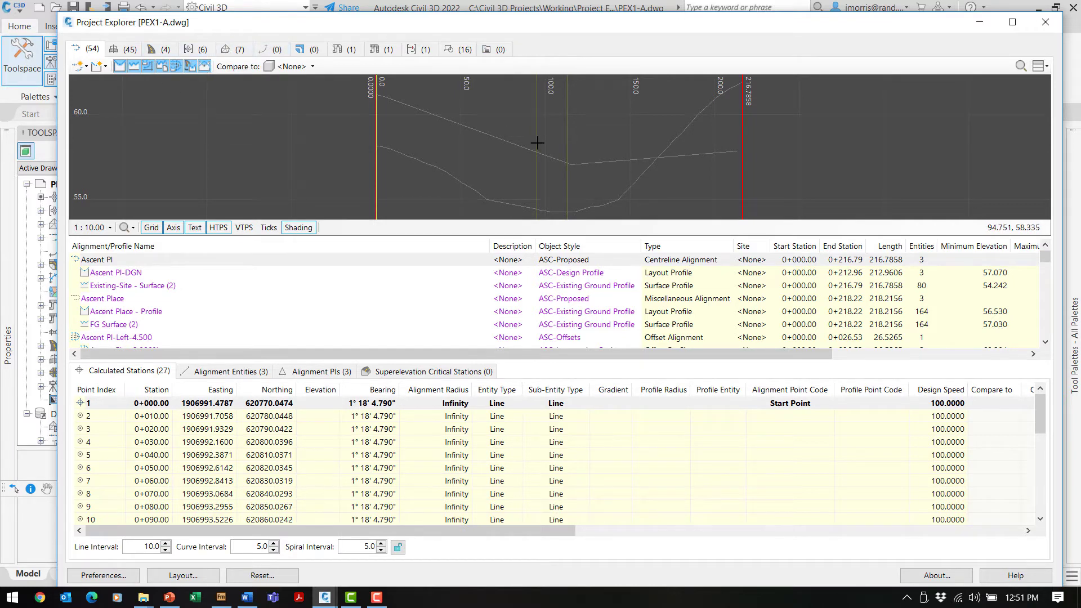
scroll(563, 150, down, 3)
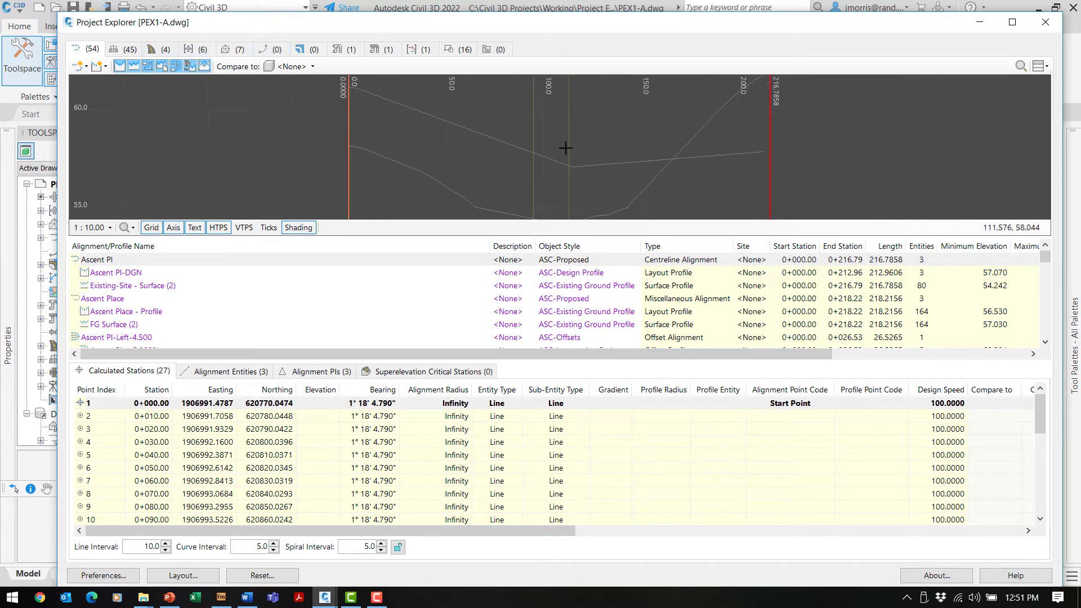
mouse_move(566, 147)
middle_down()
mouse_move(381, 140)
mouse_move(592, 130)
mouse_move(579, 145)
middle_up()
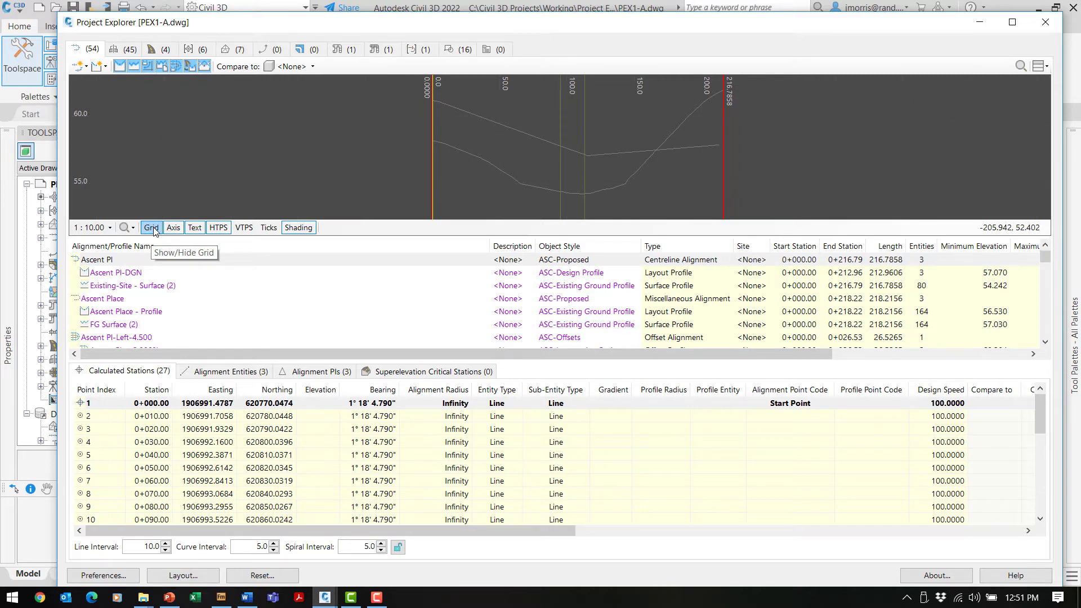
click(194, 228)
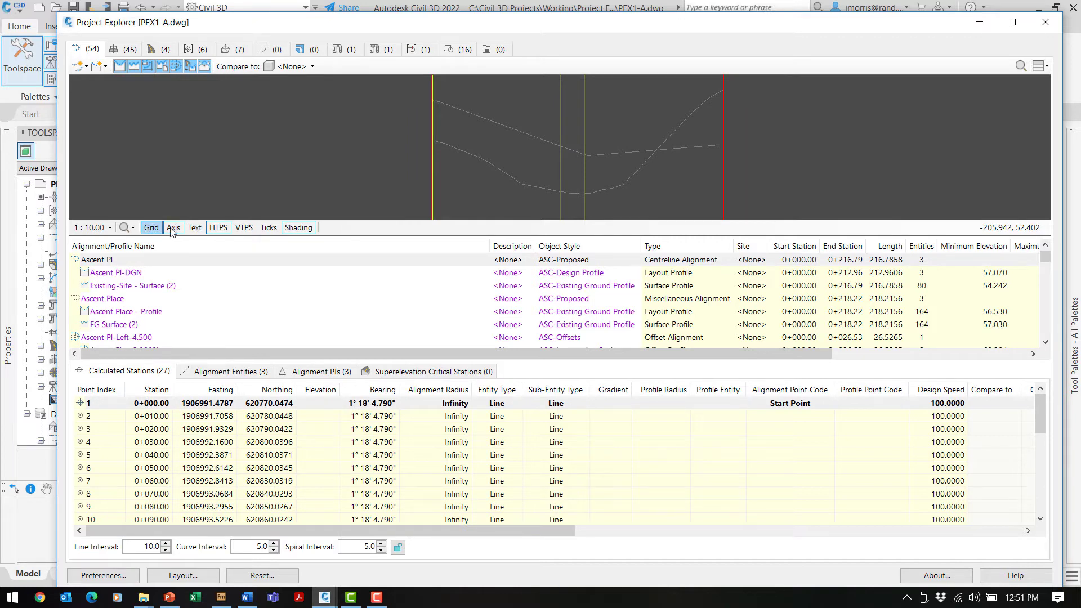
click(194, 228)
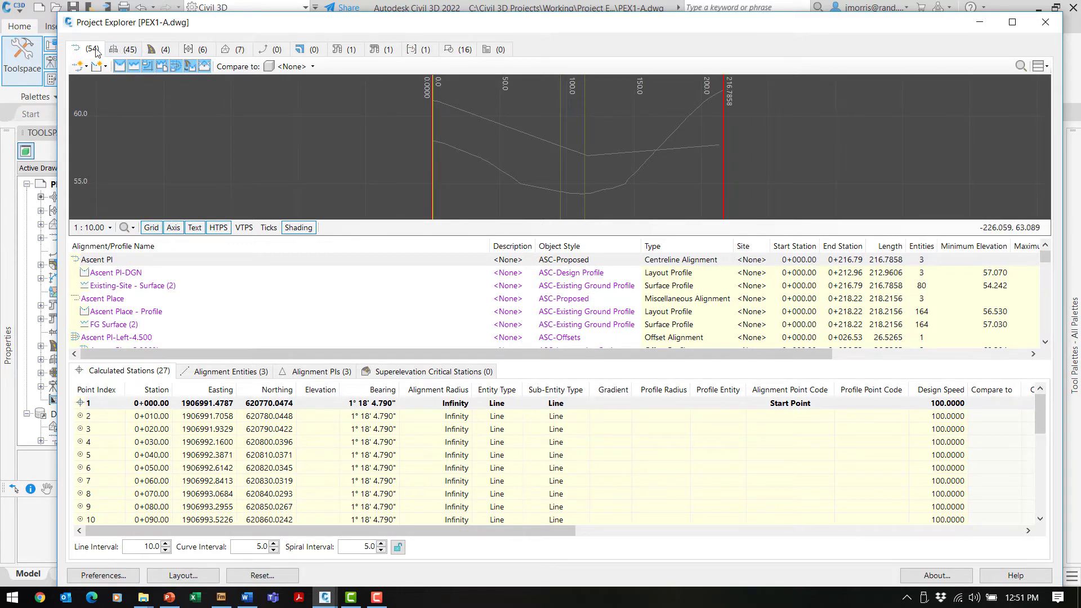
click(128, 50)
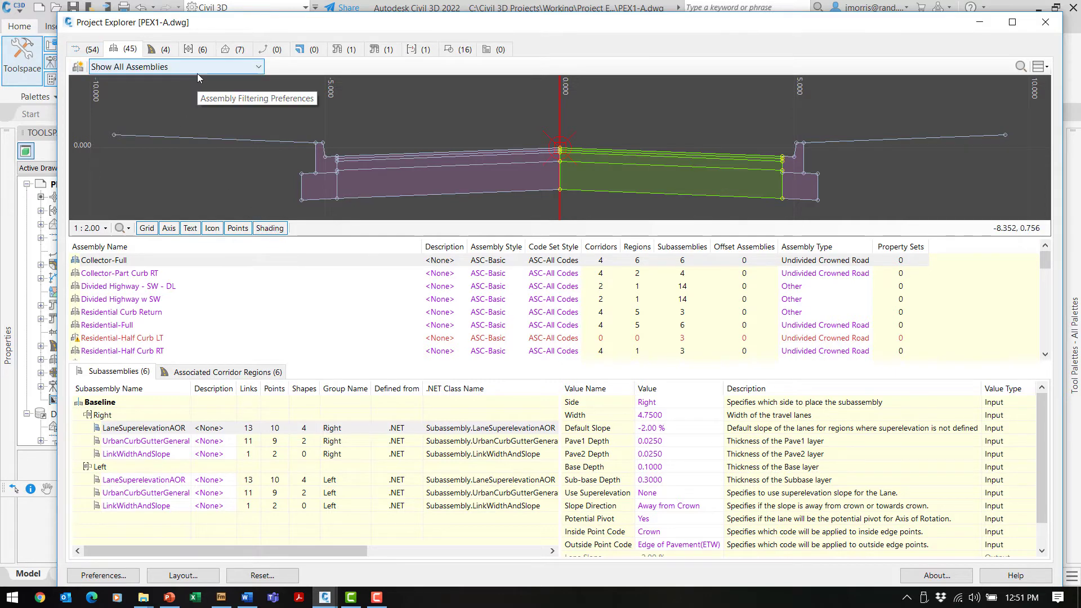
List the 4 corridors, then the Storm pipe network with its 8 structures.
click(158, 51)
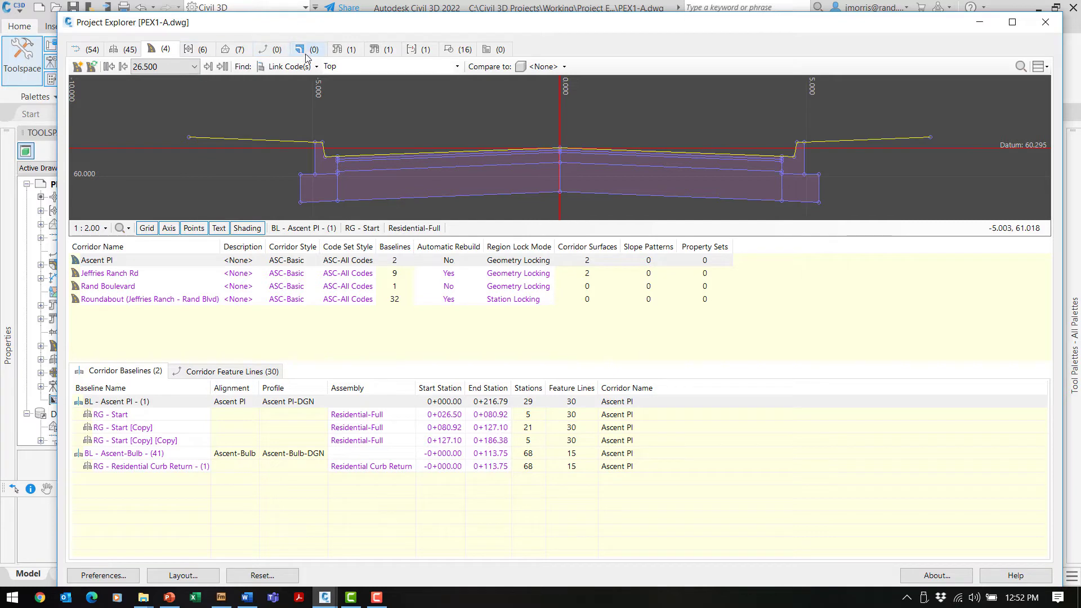
click(346, 51)
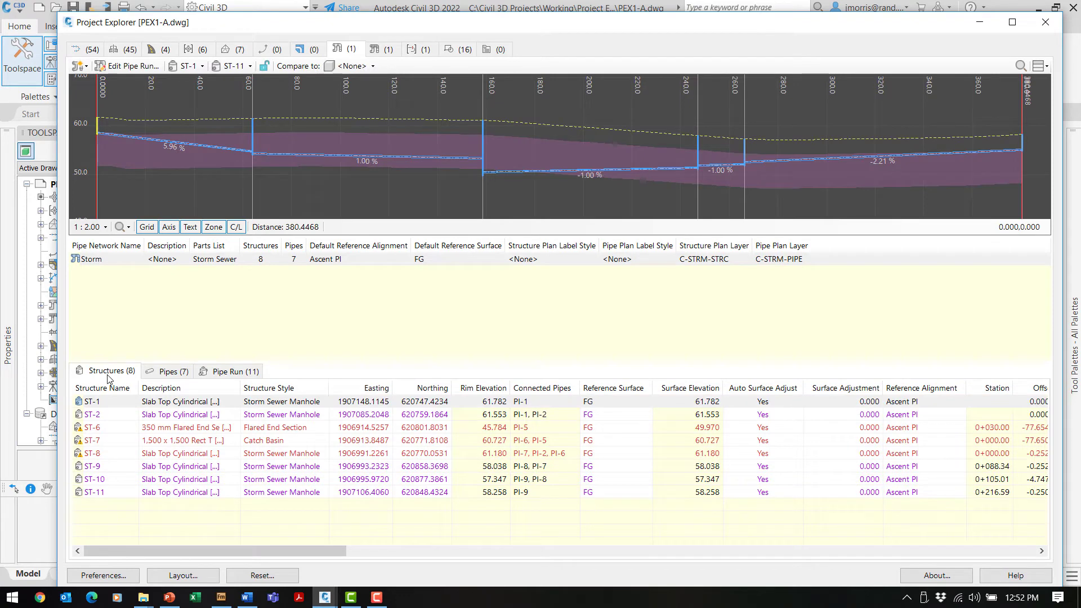
Review the 7 Storm pipes, return to the 8 structures, and move Project Explorer right.
click(175, 373)
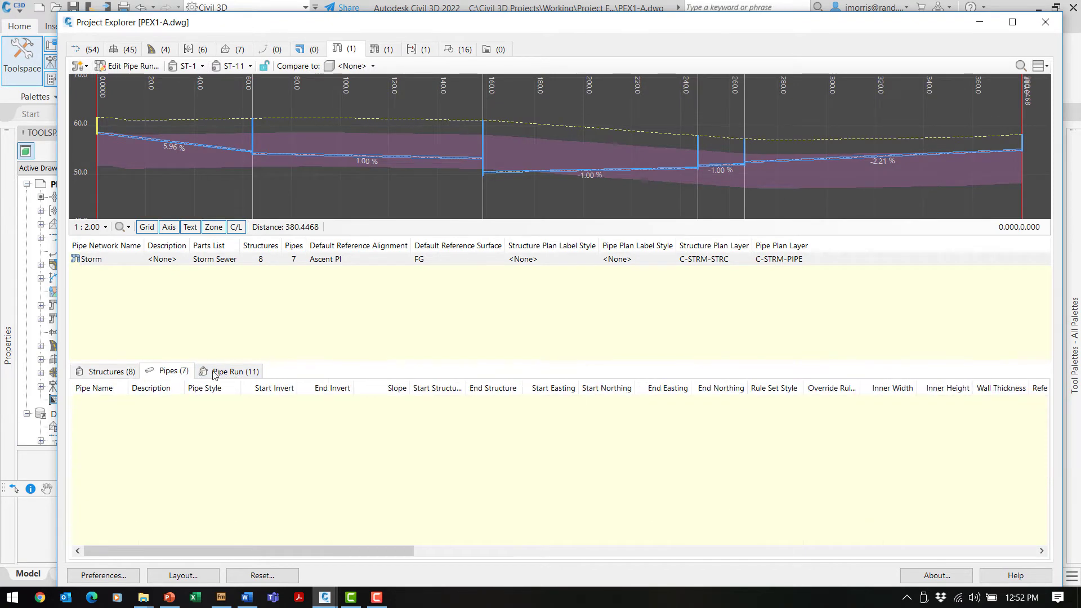
click(111, 372)
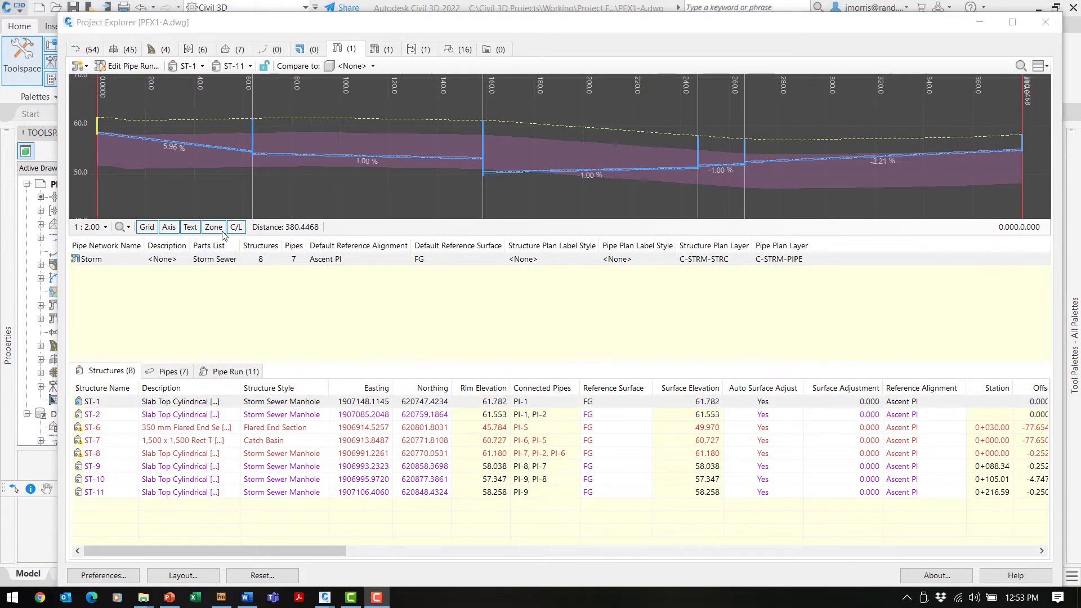
mouse_move(360, 23)
mouse_down()
mouse_move(368, 39)
mouse_move(718, 38)
mouse_up()
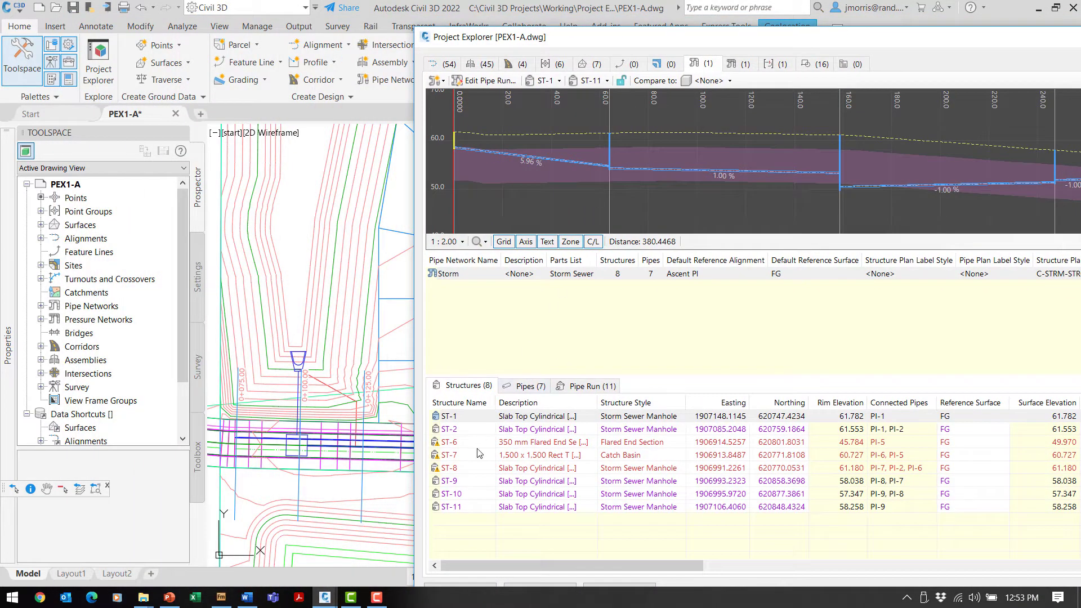
Zoom the drawing to structure ST-8 and move Project Explorer further right.
mouse_move(457, 465)
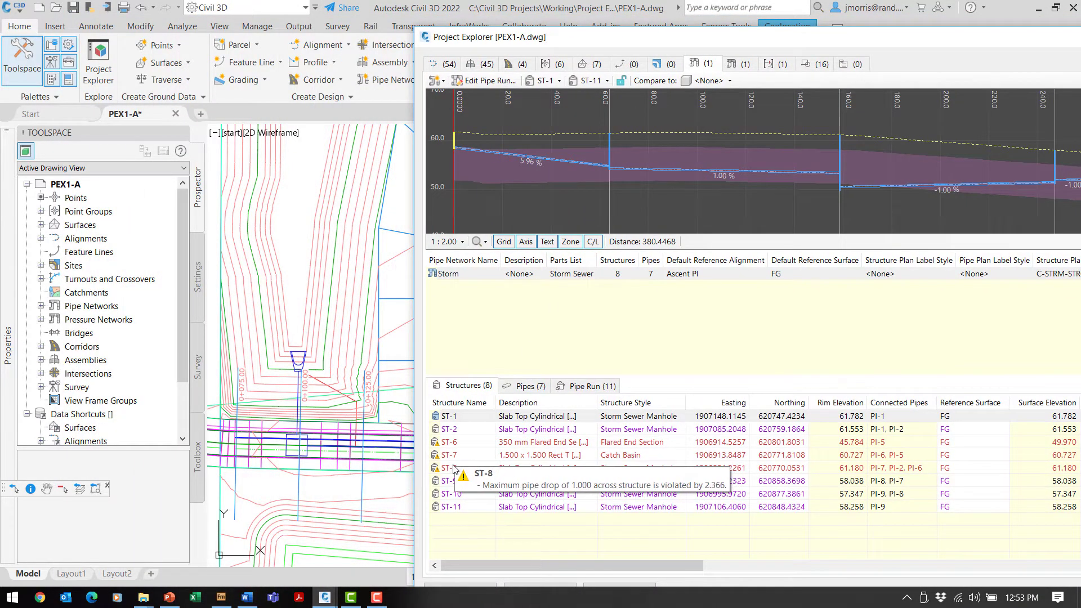
click(452, 469)
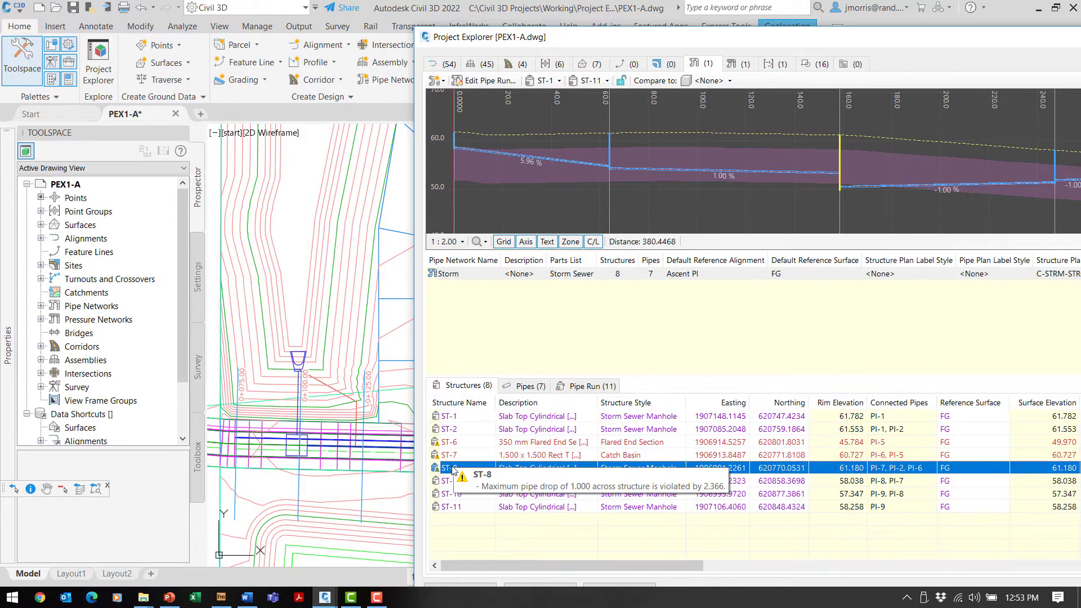
double_click(452, 470)
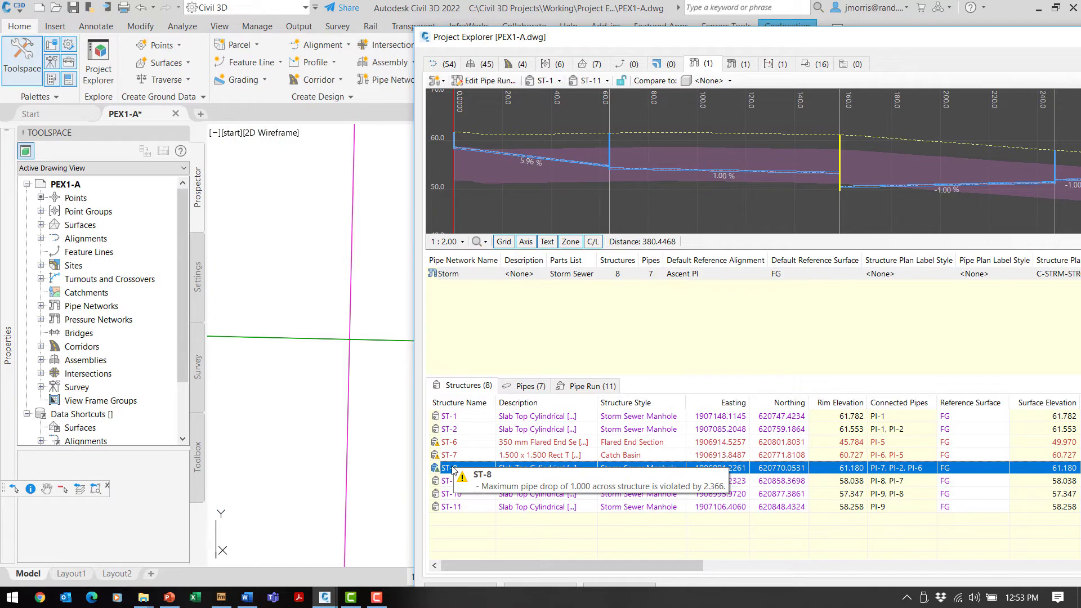
mouse_move(593, 41)
mouse_down()
mouse_move(870, 49)
mouse_move(848, 60)
mouse_up()
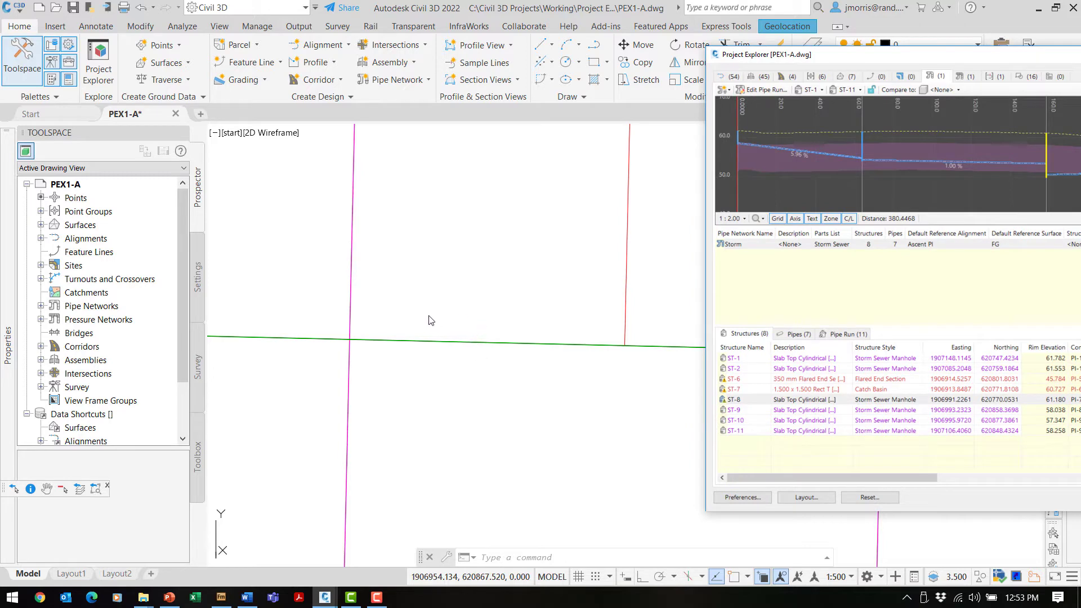
scroll(425, 324, up, 5)
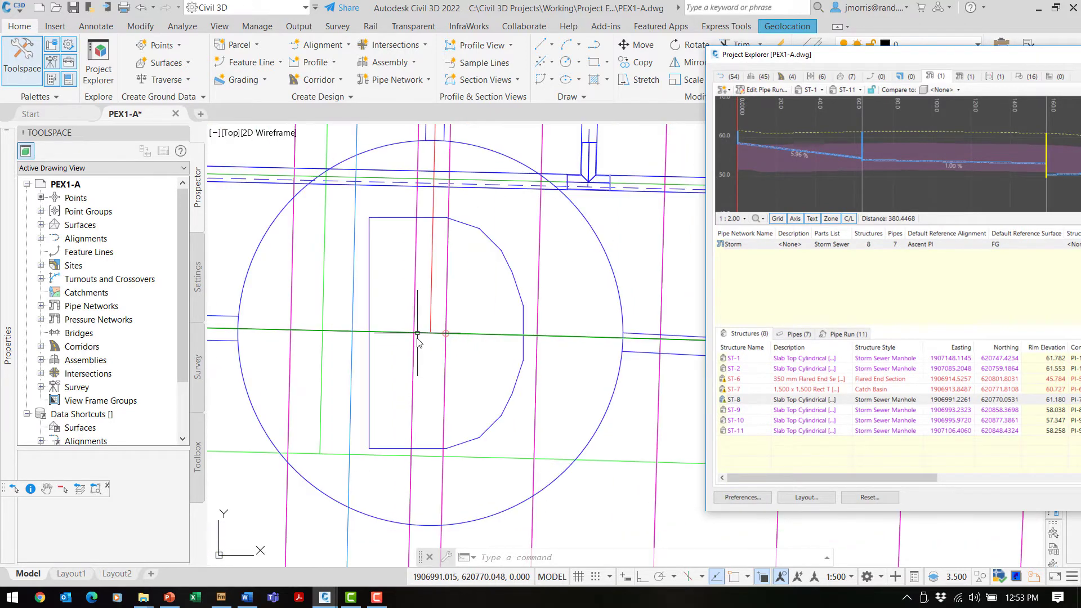
scroll(425, 347, down, 2)
scroll(425, 342, down, 4)
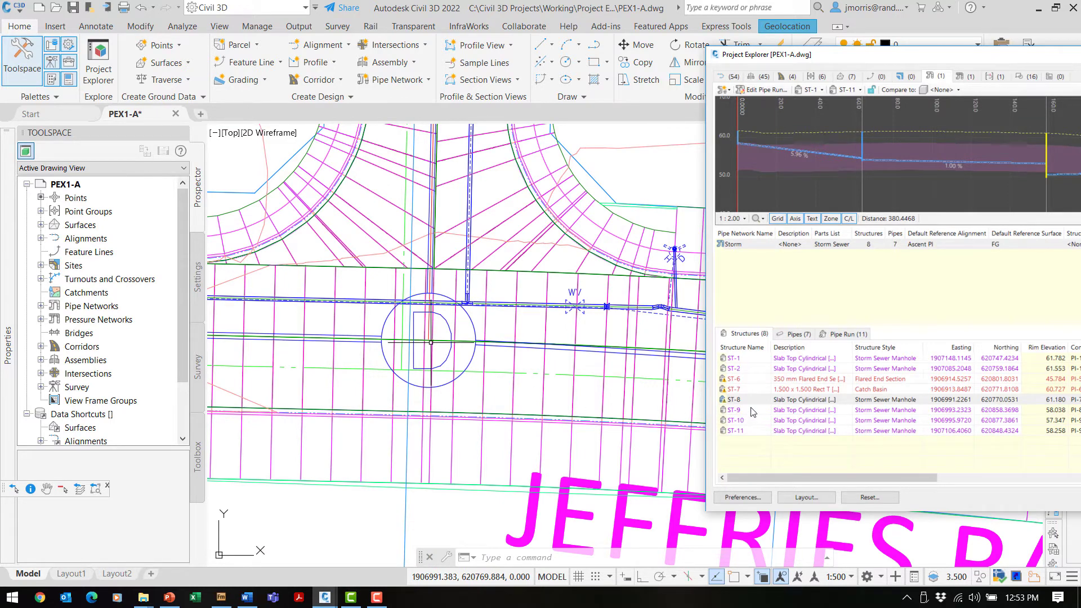
Select Storm structures ST-6 through ST-8 in the Structures list.
mouse_move(744, 393)
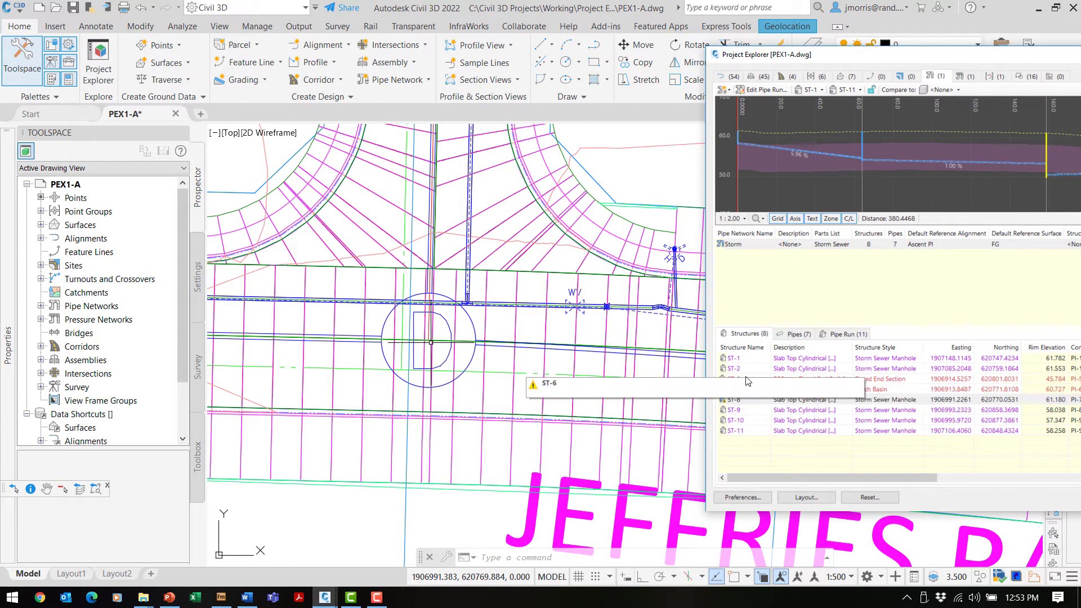
click(755, 383)
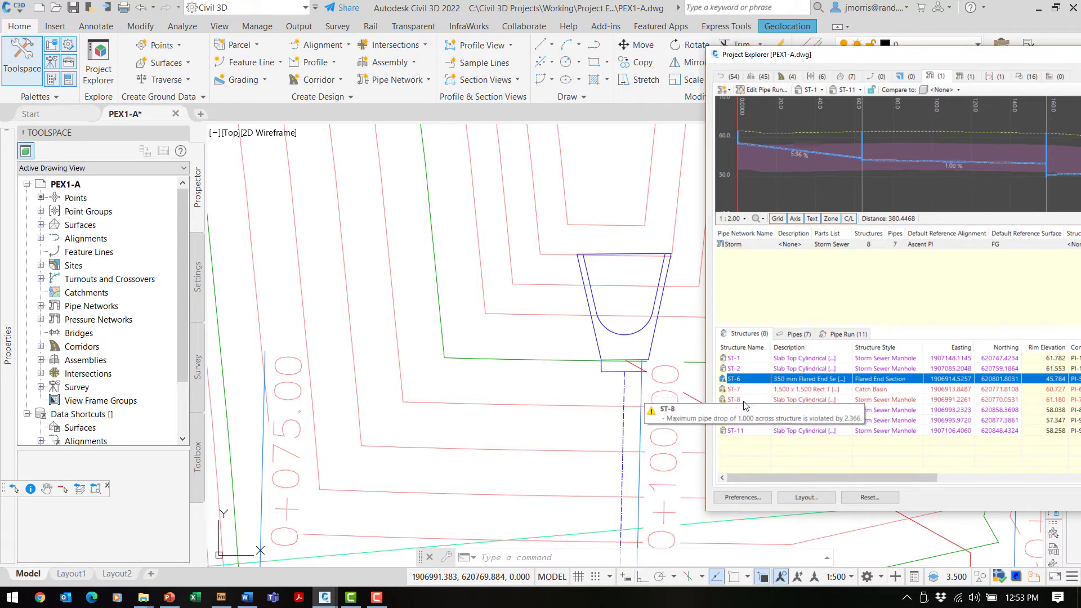
shift+click(749, 390)
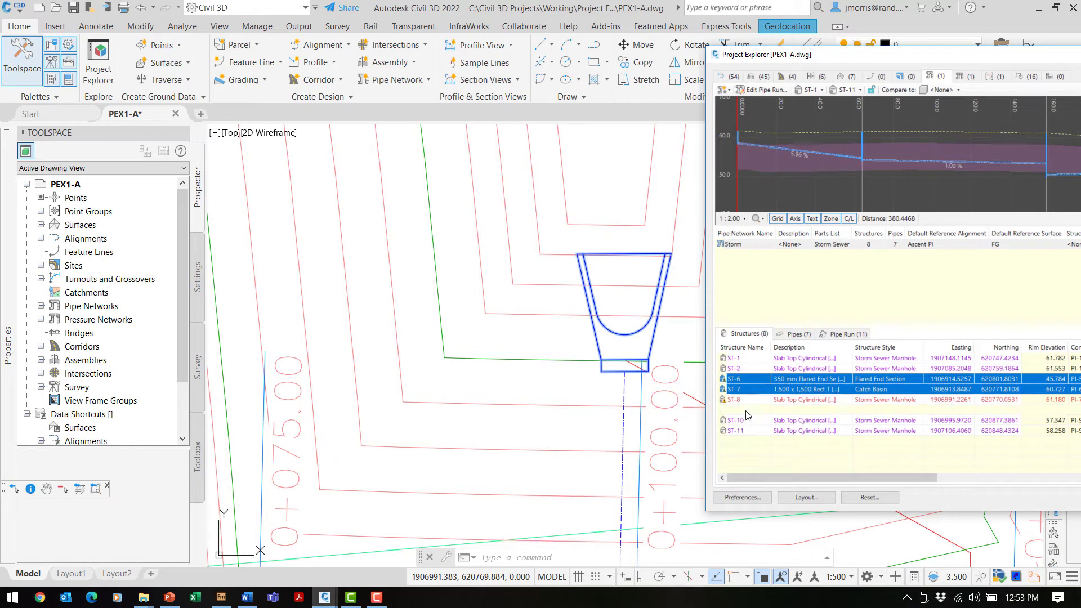
ctrl+click(748, 410)
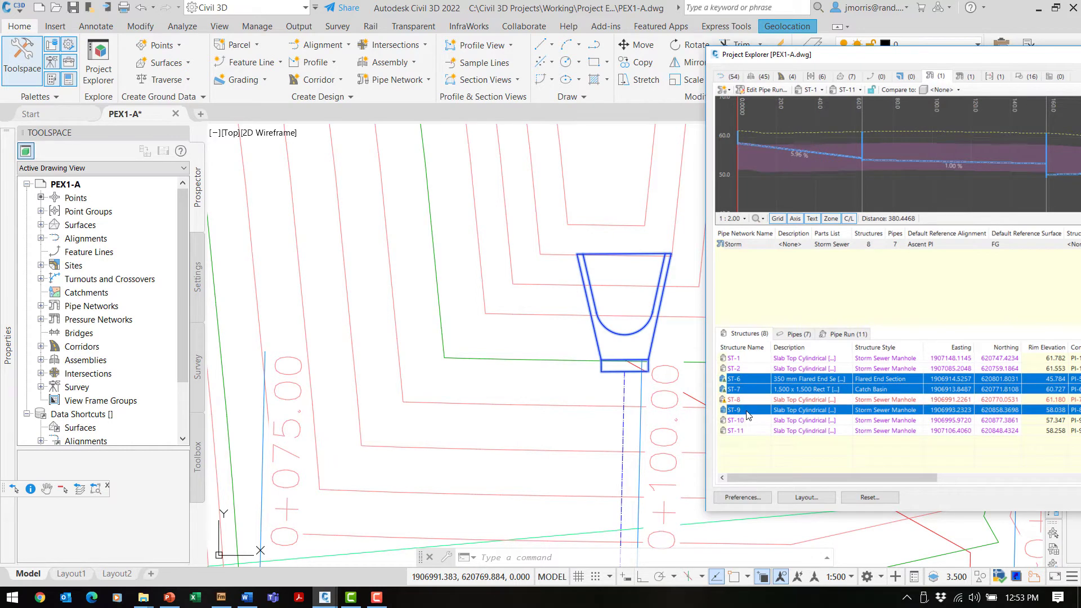
click(750, 378)
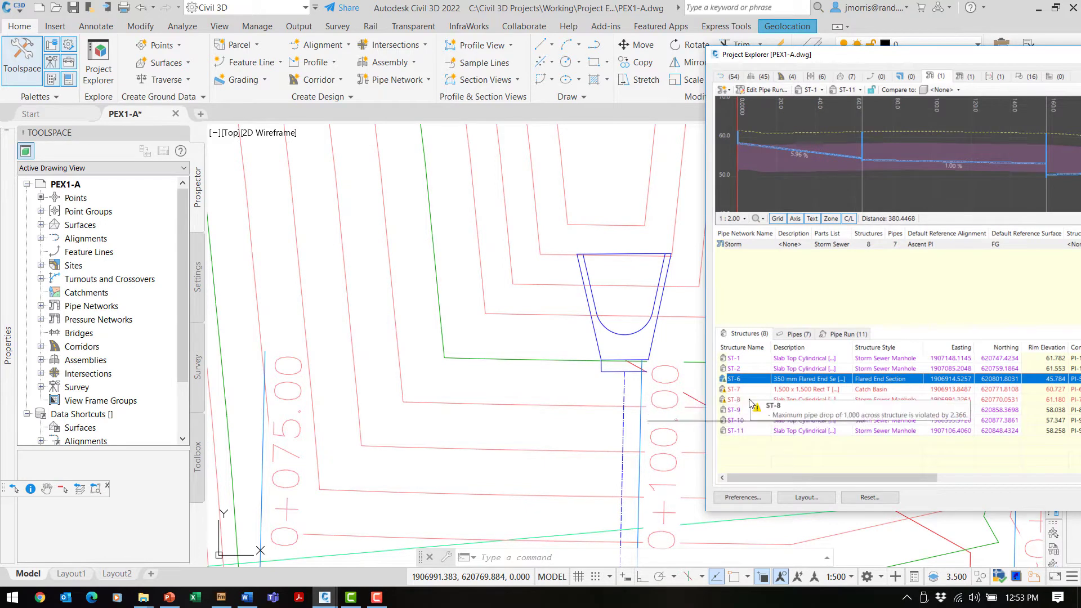
shift+click(750, 400)
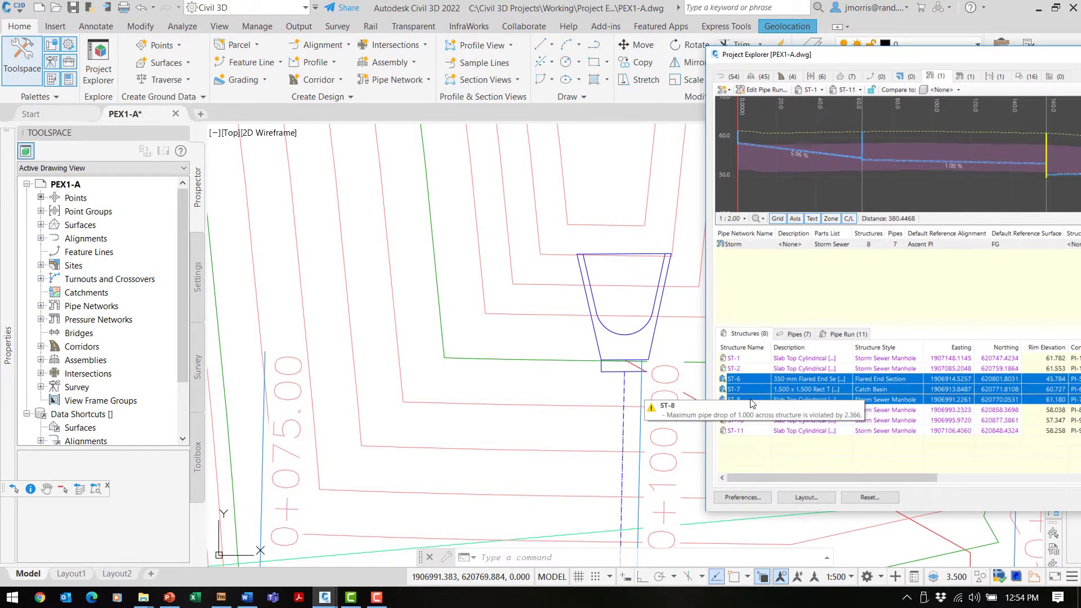
click(890, 55)
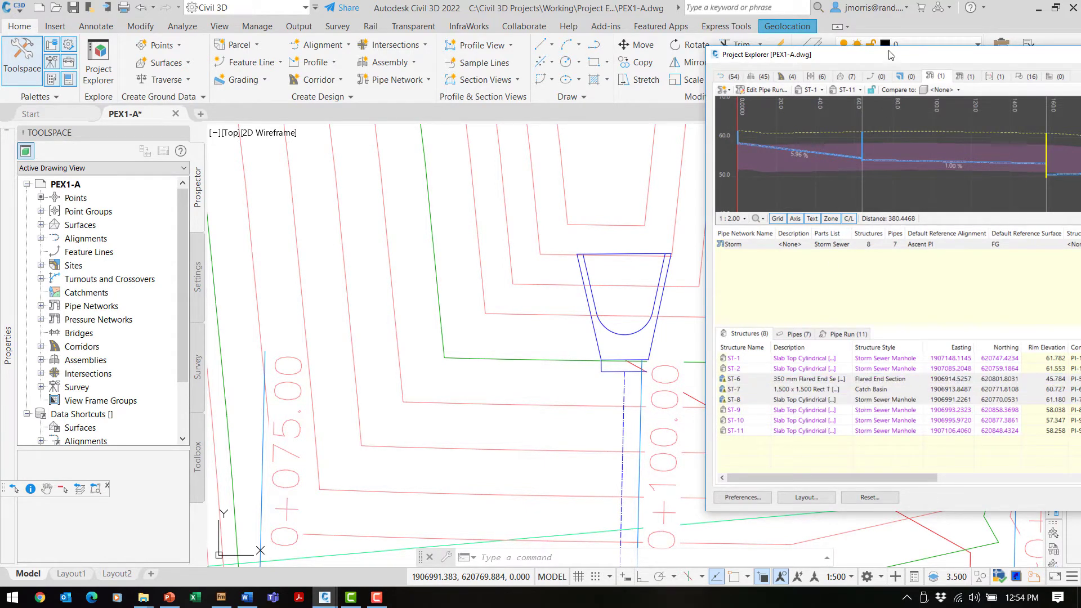
Select structures ST-6 to ST-8, then switch Project Explorer to the 54 alignments.
mouse_move(889, 54)
mouse_down()
mouse_move(377, 36)
mouse_move(726, 35)
mouse_up()
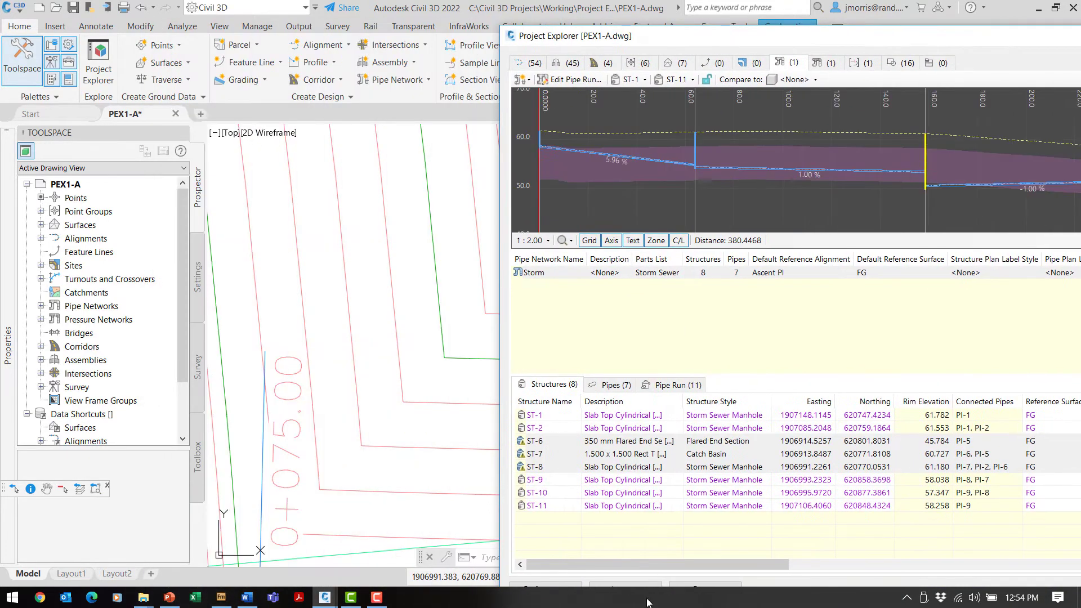
click(557, 441)
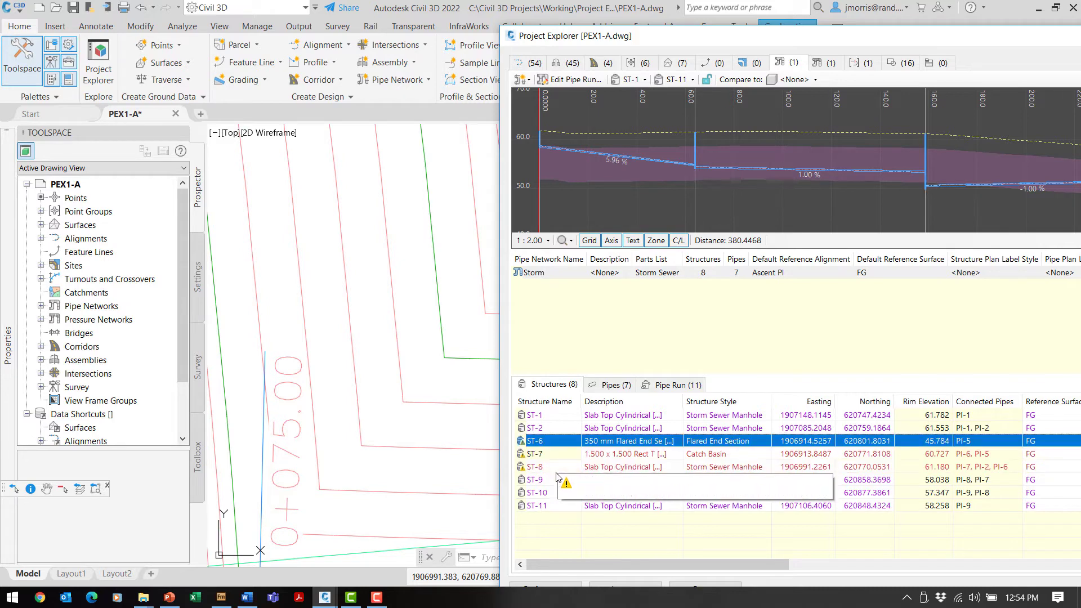
shift+click(555, 467)
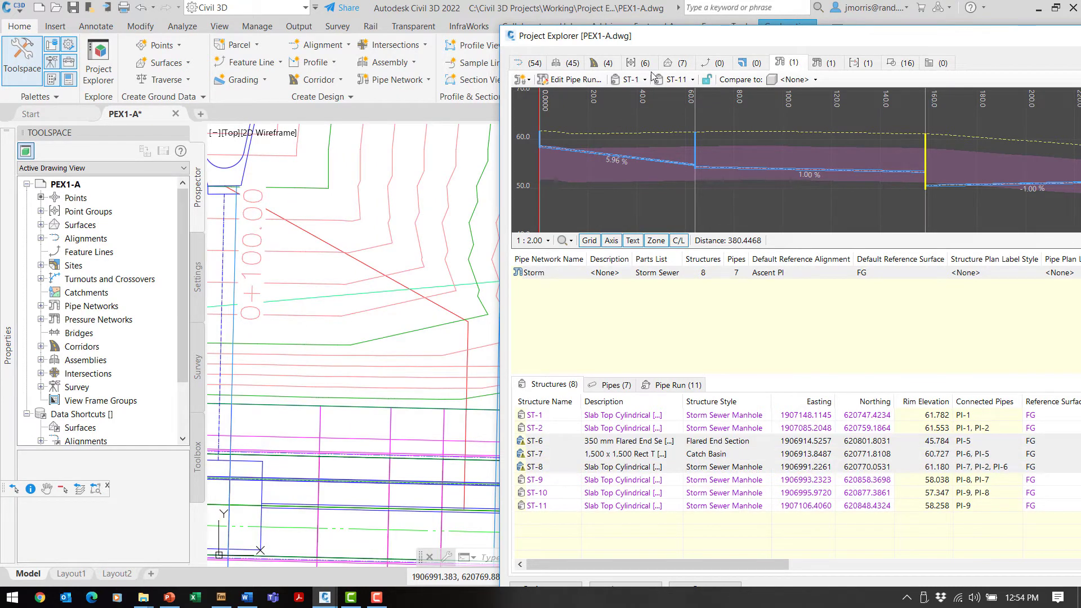
mouse_move(698, 44)
mouse_down()
mouse_move(957, 107)
mouse_move(1000, 353)
mouse_move(530, 112)
mouse_move(474, 43)
mouse_move(401, 26)
mouse_up()
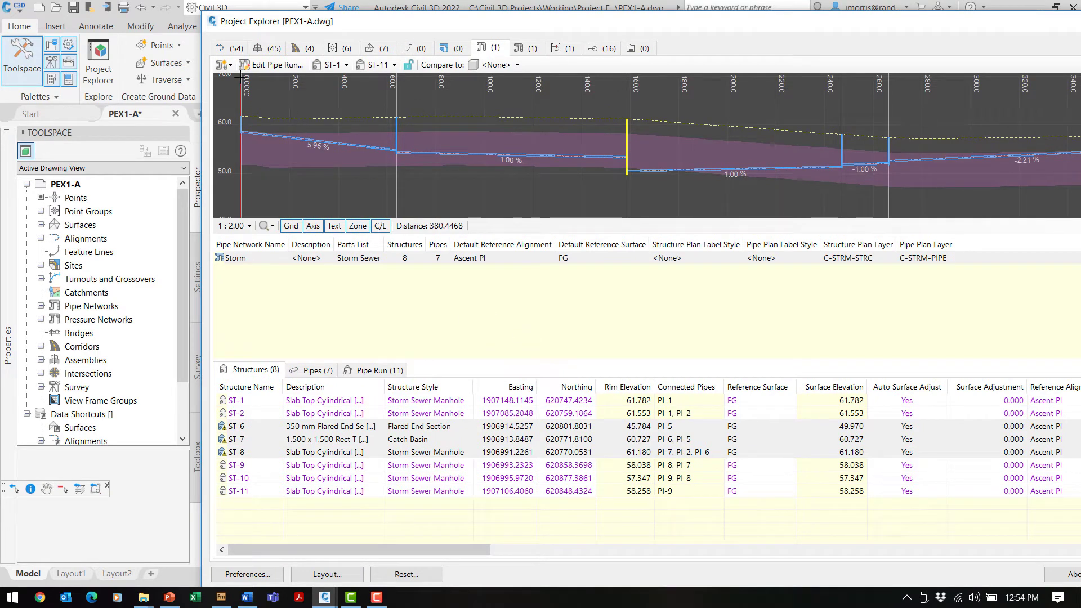
click(230, 50)
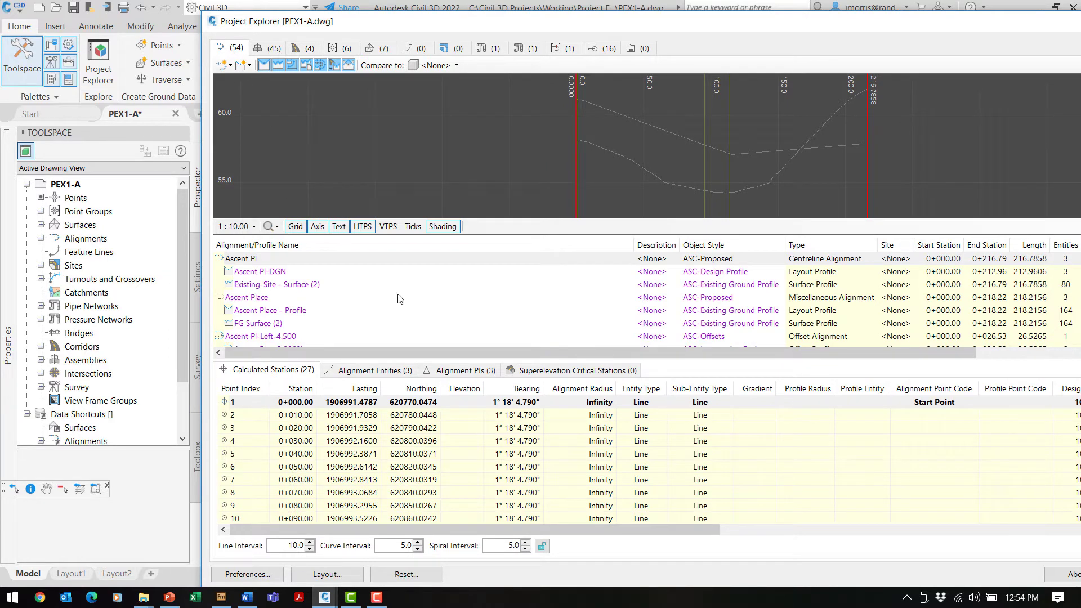
Set the Ascent PI alignment's description to 'Acent Place Alignment'.
double_click(656, 265)
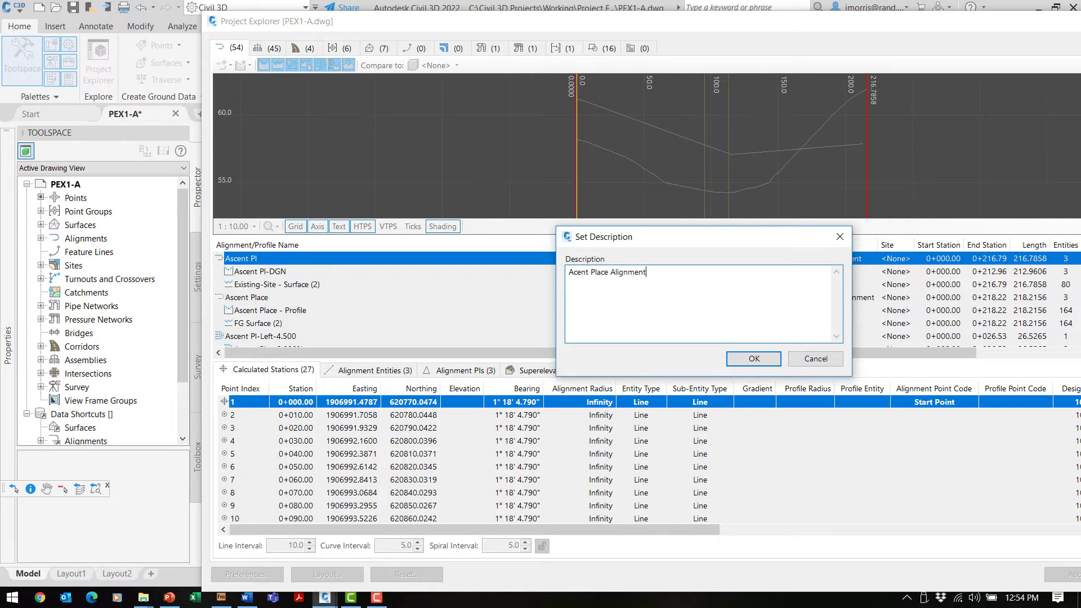
click(756, 359)
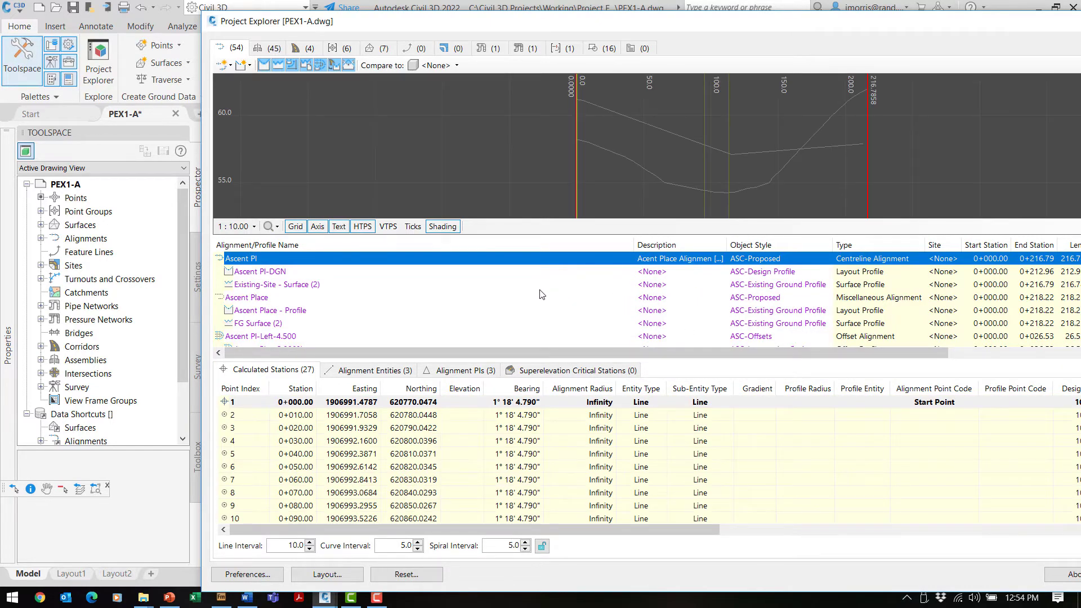
drag(686, 24, 574, 16)
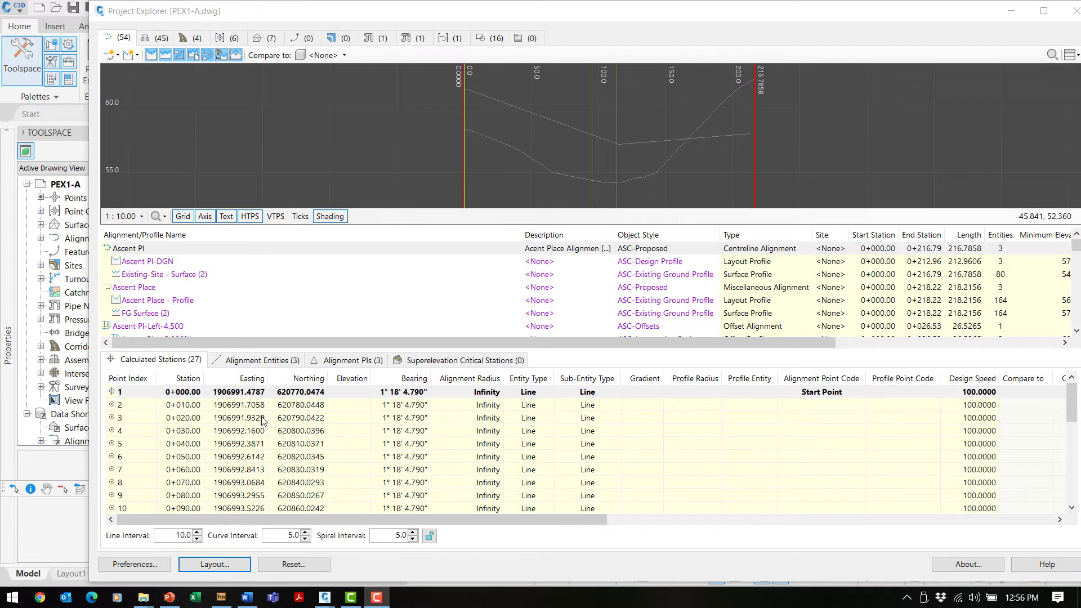
Open Layout Options and choose the Calculated Stations column layout.
click(210, 567)
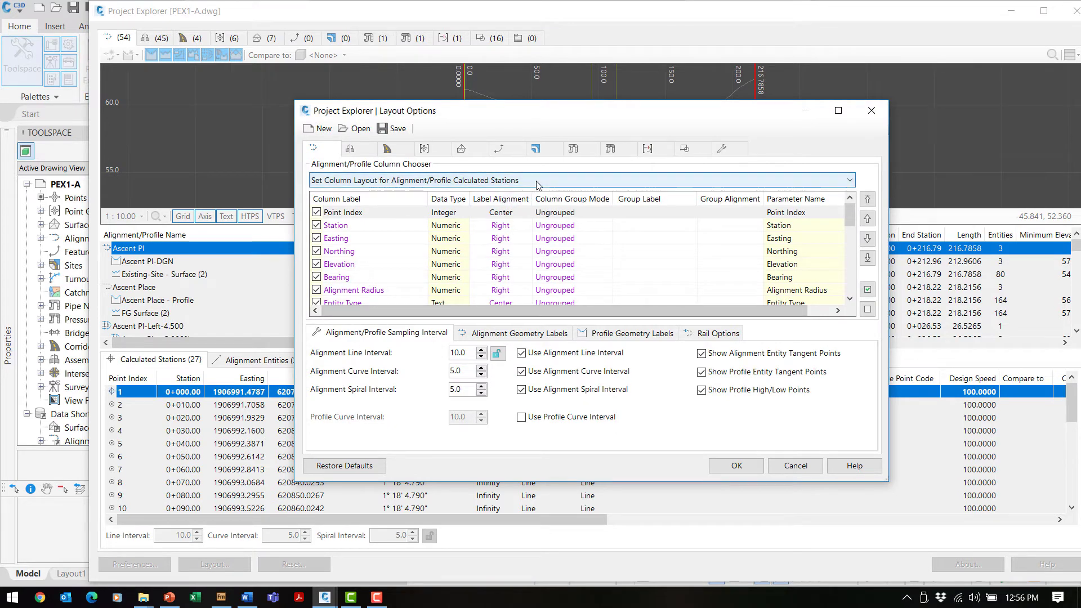
click(541, 181)
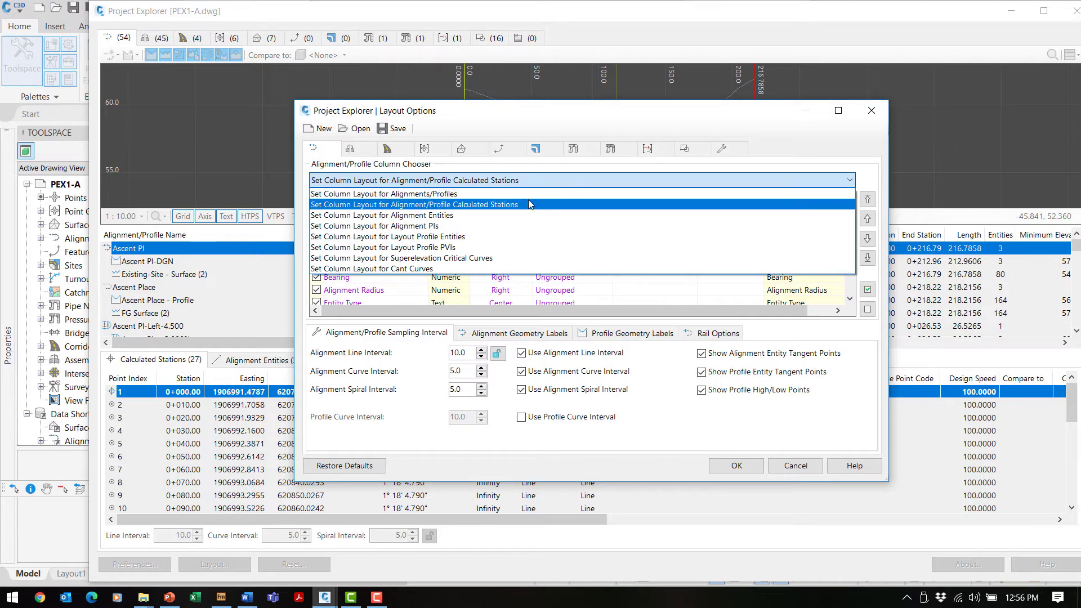
click(441, 206)
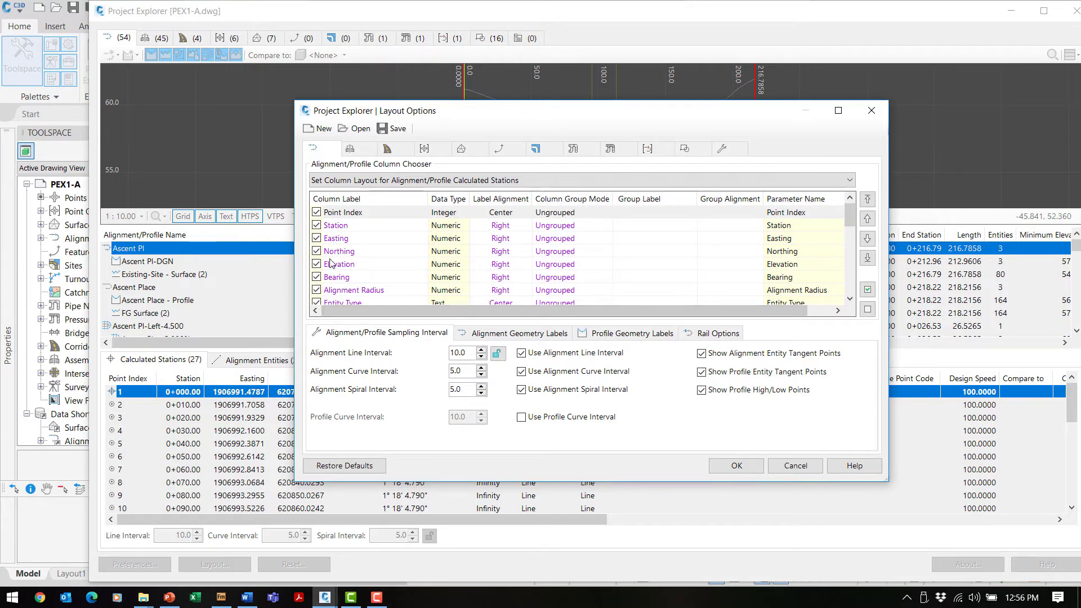
drag(471, 113, 332, 43)
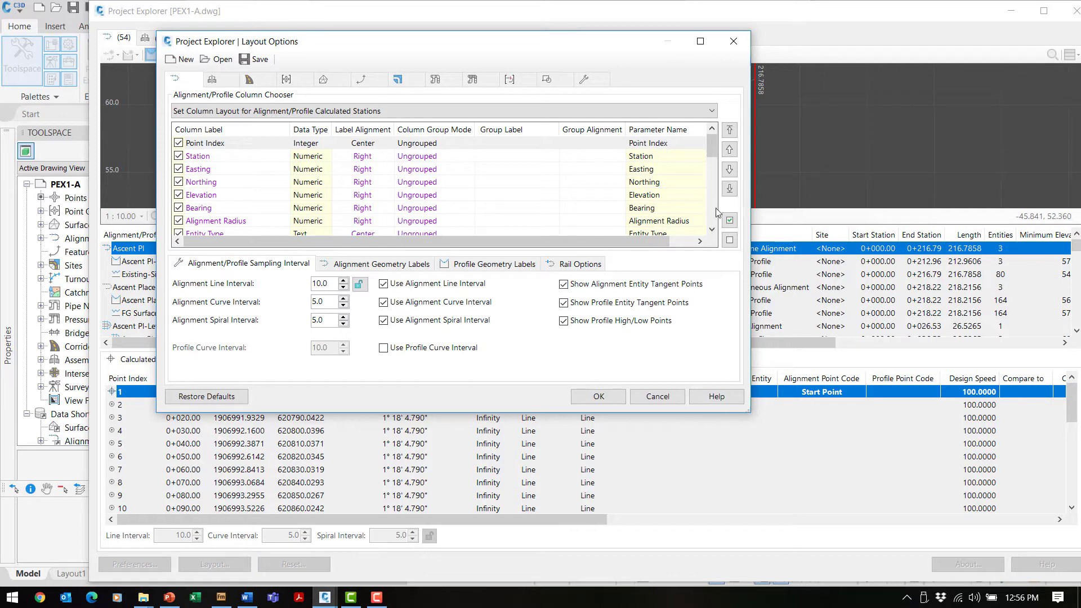
drag(712, 156, 715, 226)
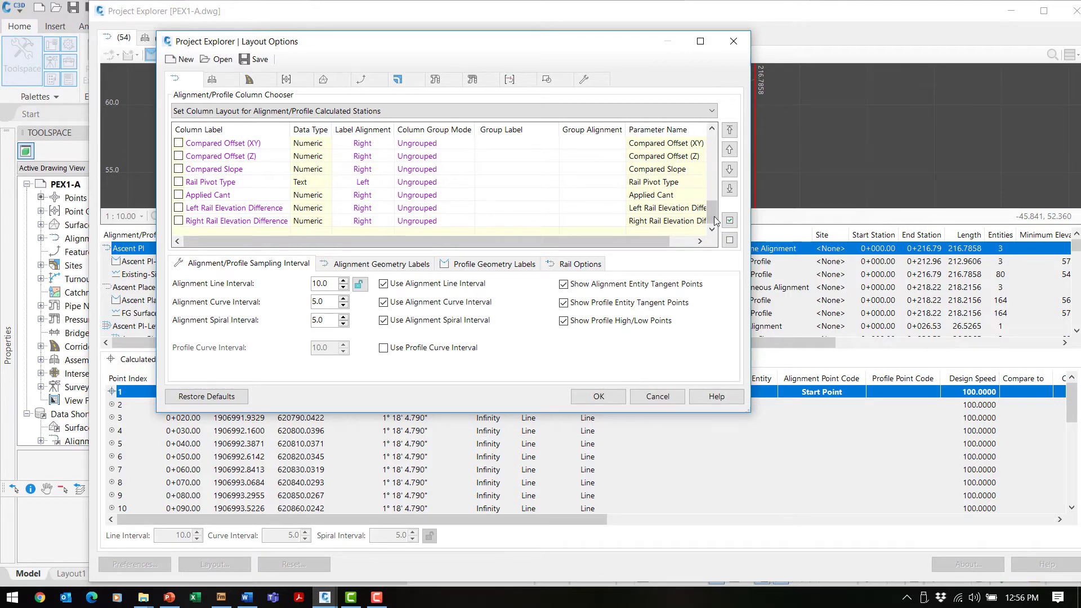
drag(712, 213, 712, 145)
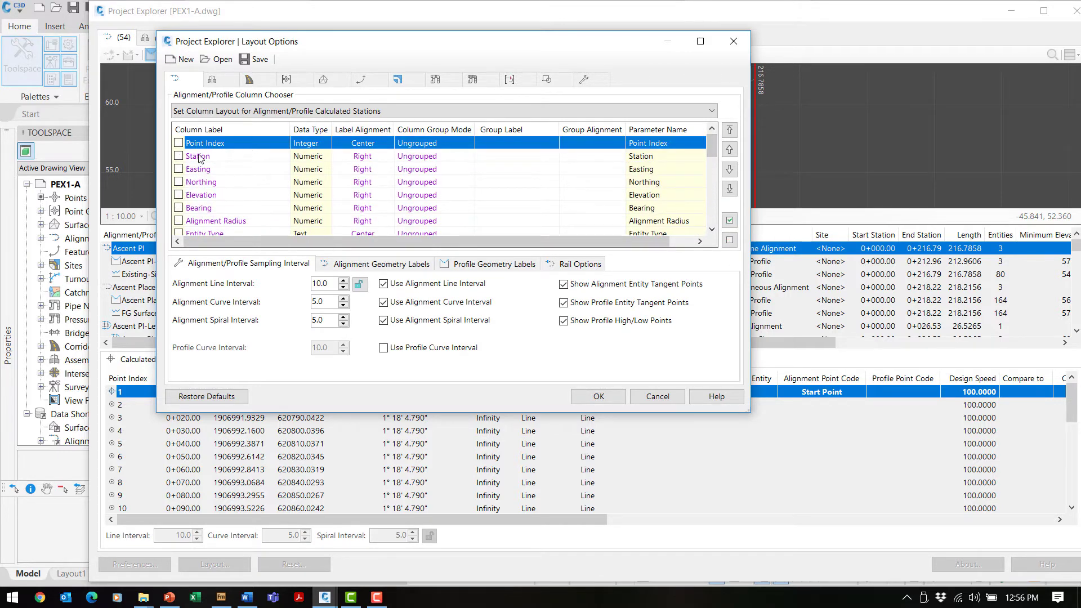
Turn on the Point Index, Station, Easting, Northing and Bearing columns.
click(178, 143)
click(178, 156)
click(178, 169)
click(179, 182)
click(178, 207)
click(223, 157)
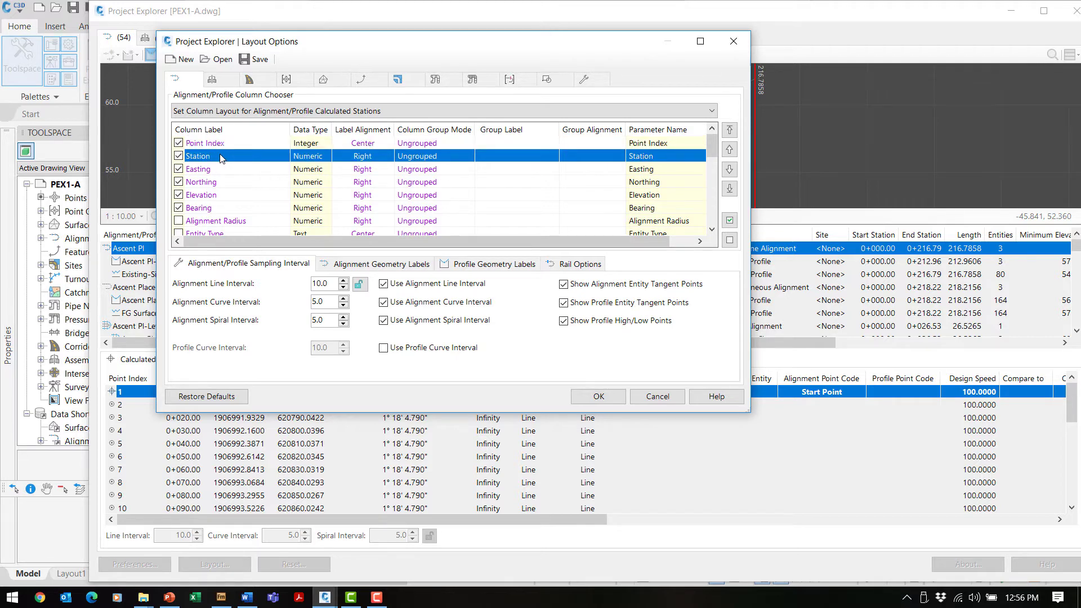
Rename the Station column label to 'Chainage'.
double_click(220, 158)
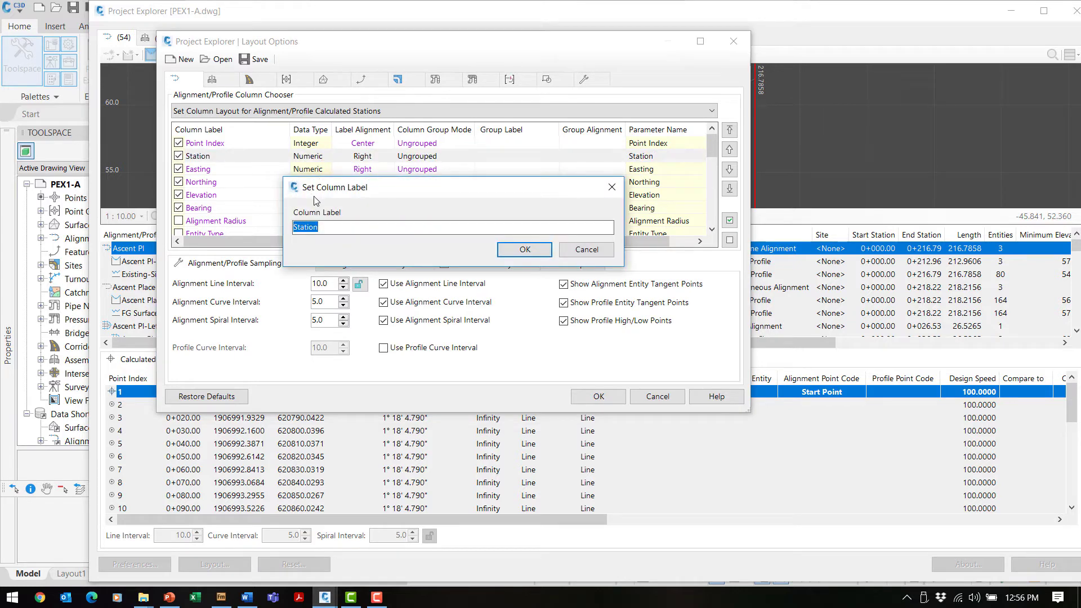
text(C)
text(ainage)
click(525, 251)
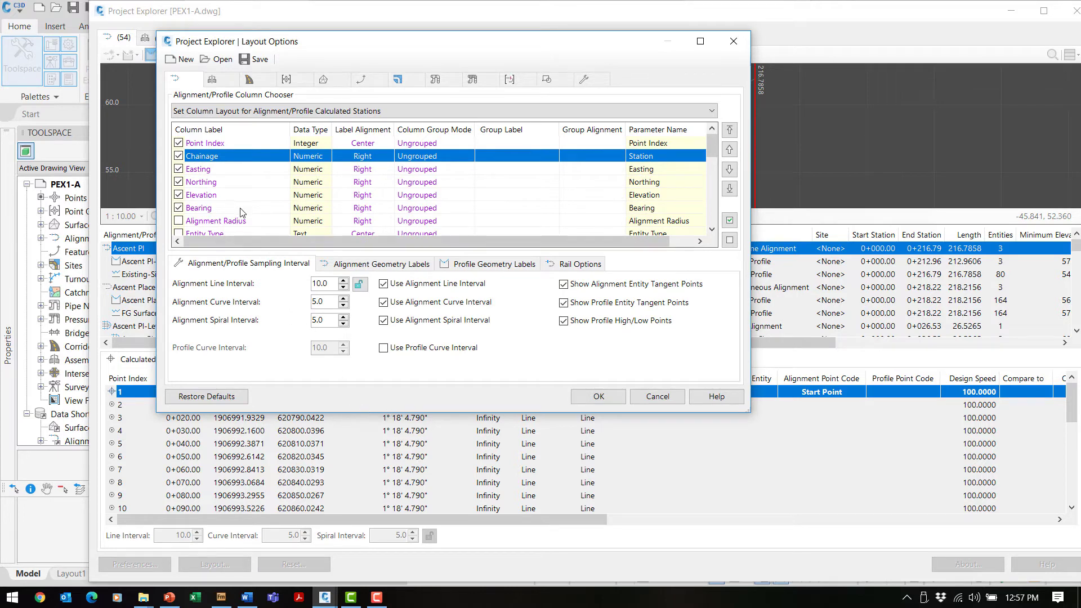
Move Northing ahead of Easting and apply the calculated stations layout.
click(227, 183)
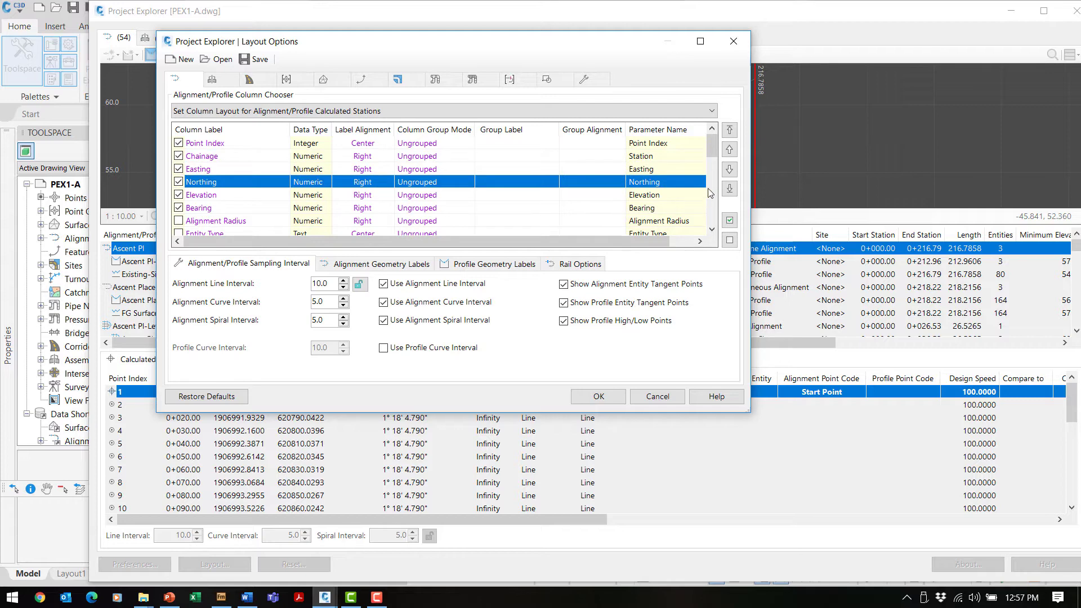
click(730, 153)
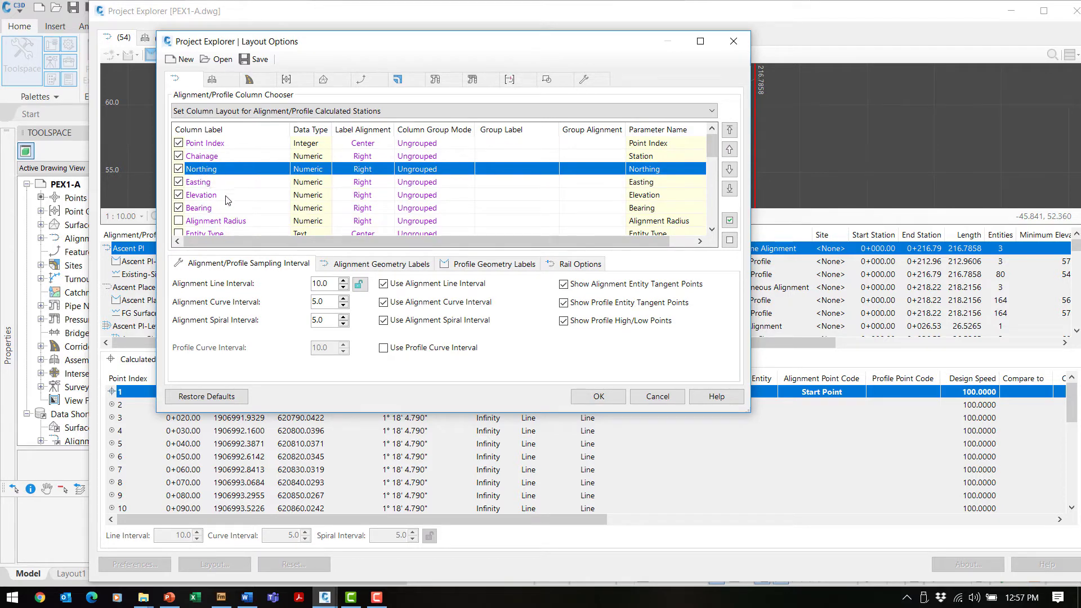
scroll(254, 209, down, 1)
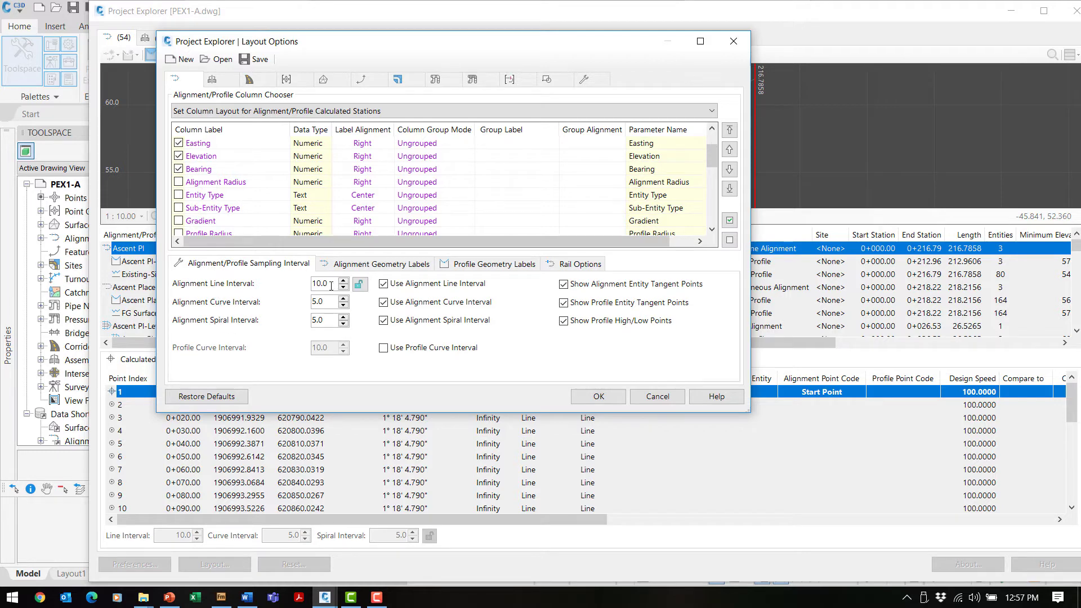
click(606, 399)
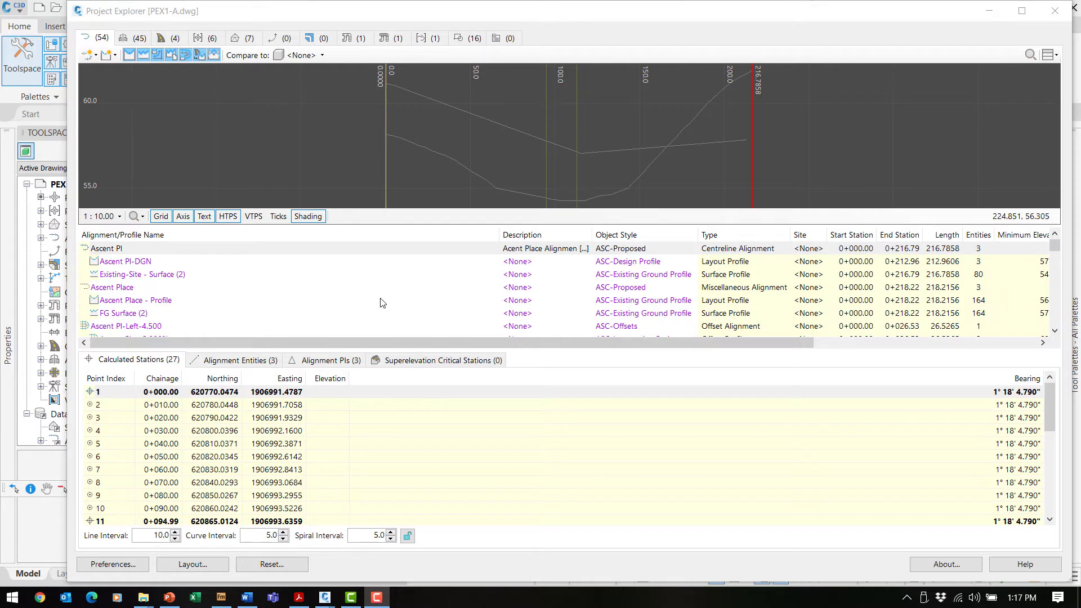
Show the Storm network's pipes PI-1 to PI-9 and list surfaces for comparison.
click(347, 40)
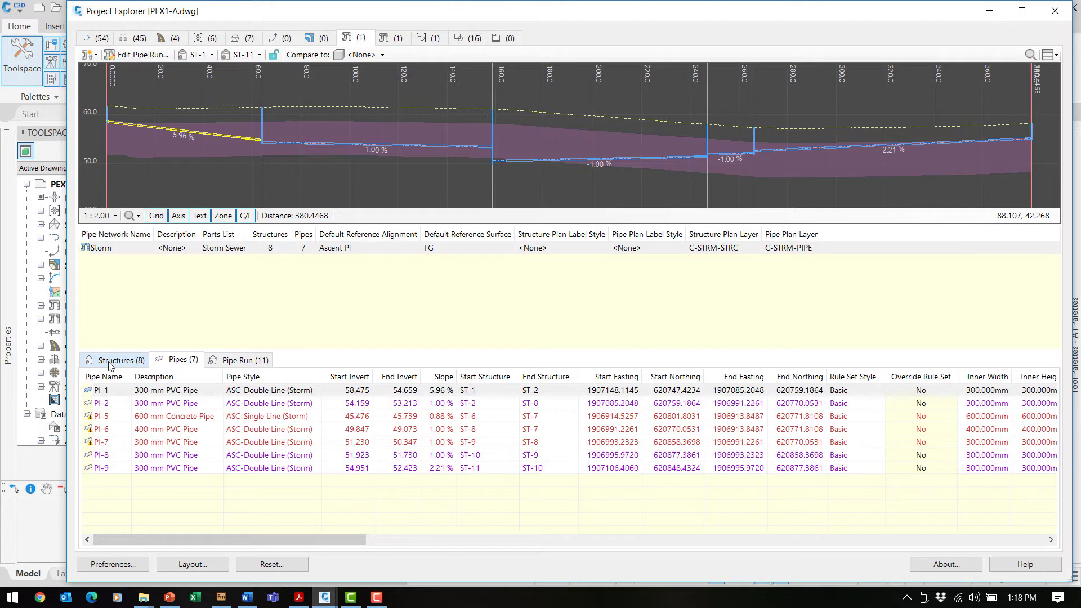
click(97, 251)
click(386, 56)
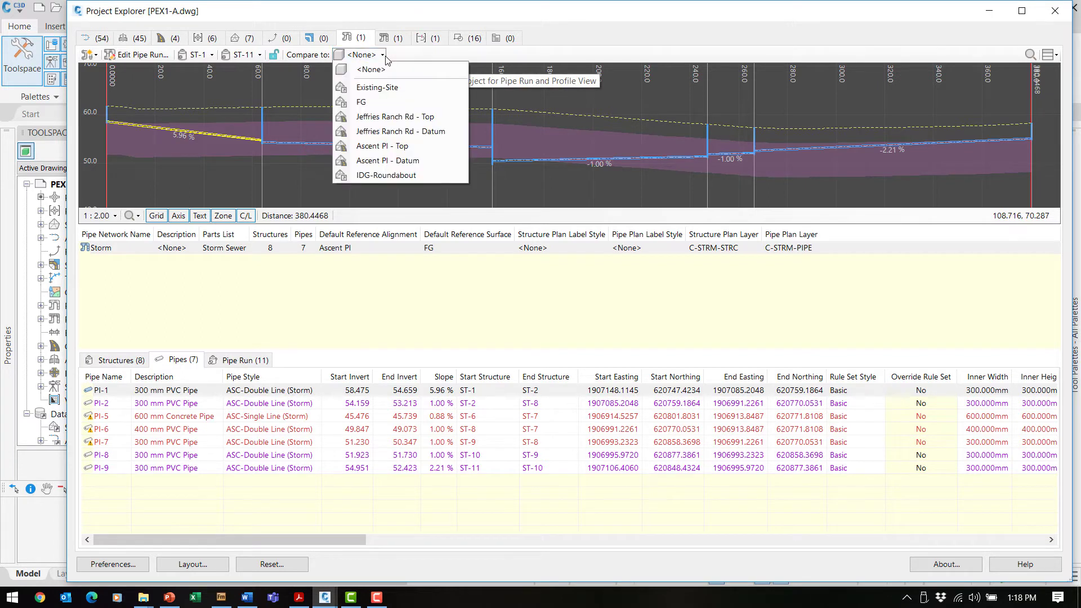
click(373, 102)
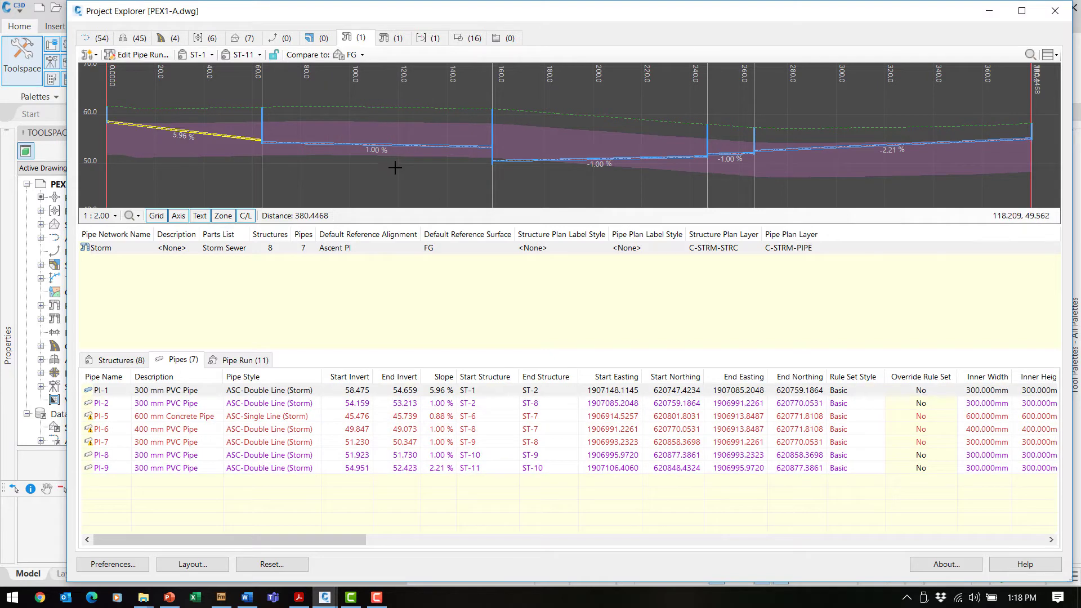
click(105, 396)
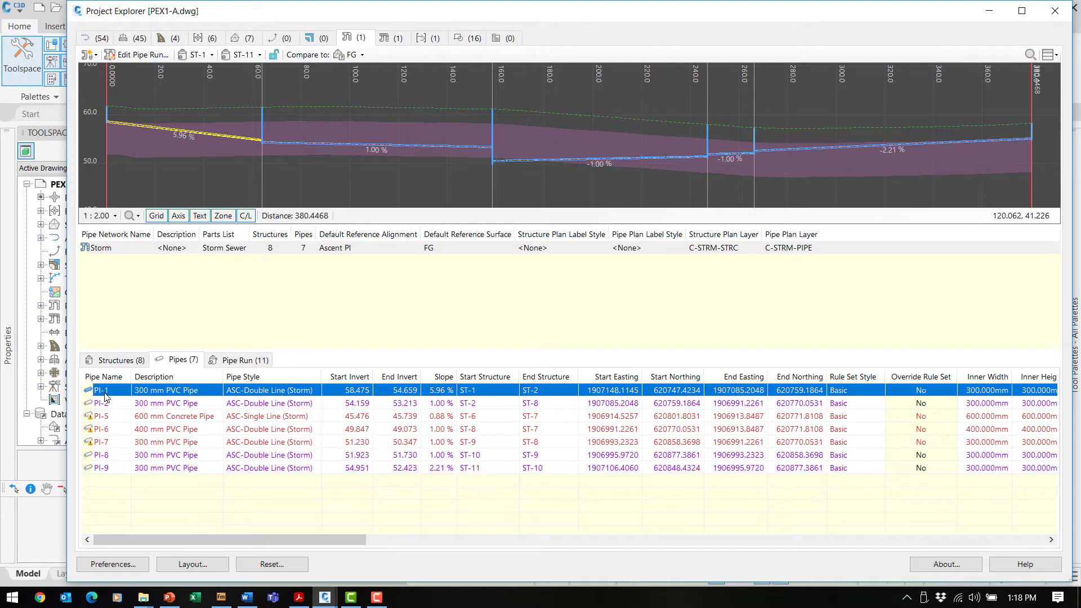
key(Down)
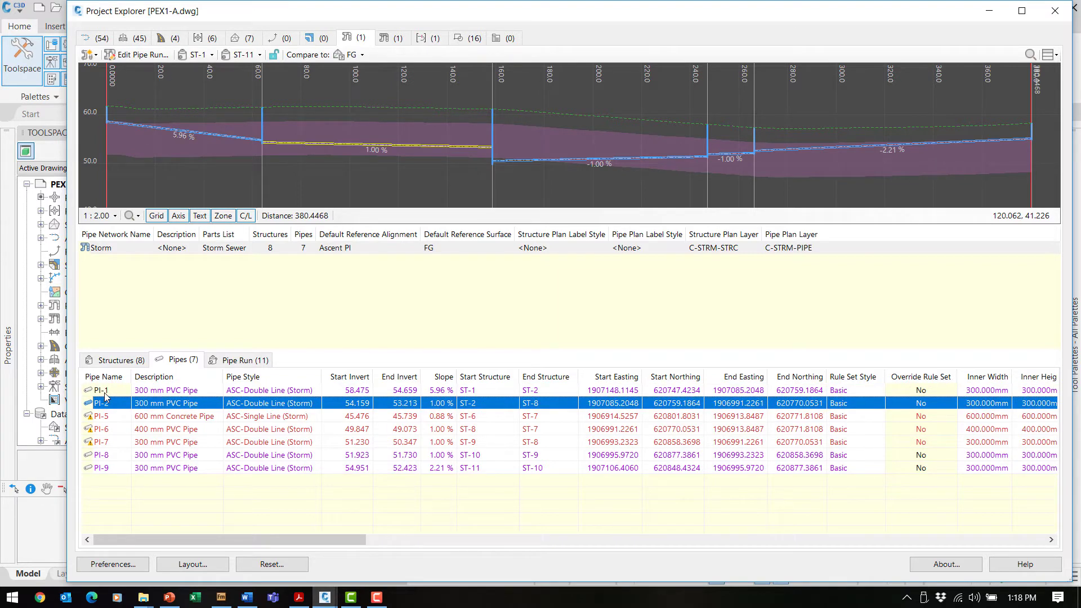
key(Down)
key(Down)
key(Down)
key(Down)
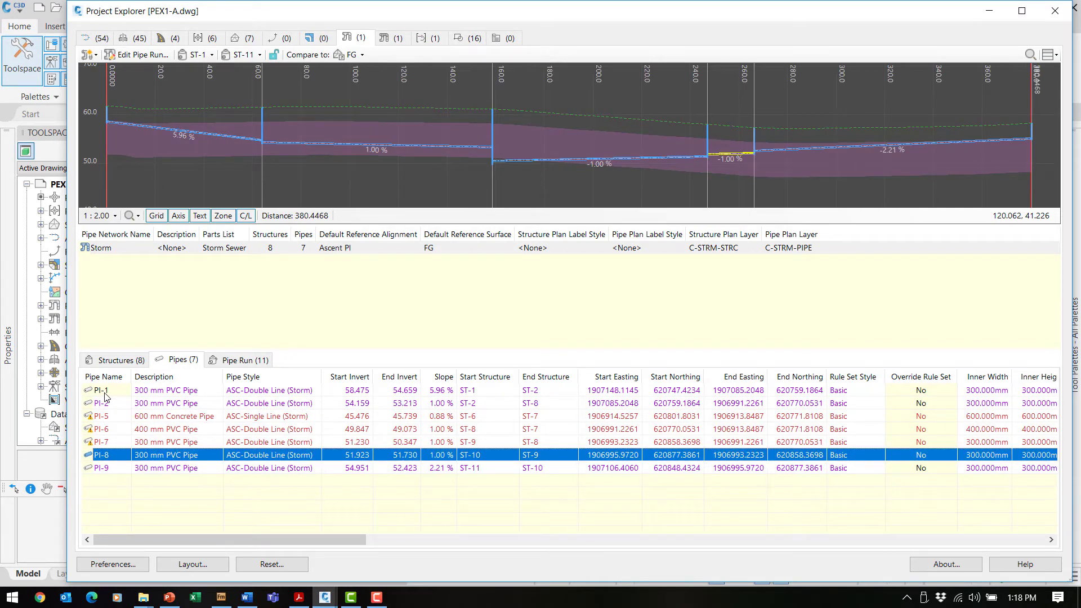
key(Up)
key(Up)
key(Up)
key(Up)
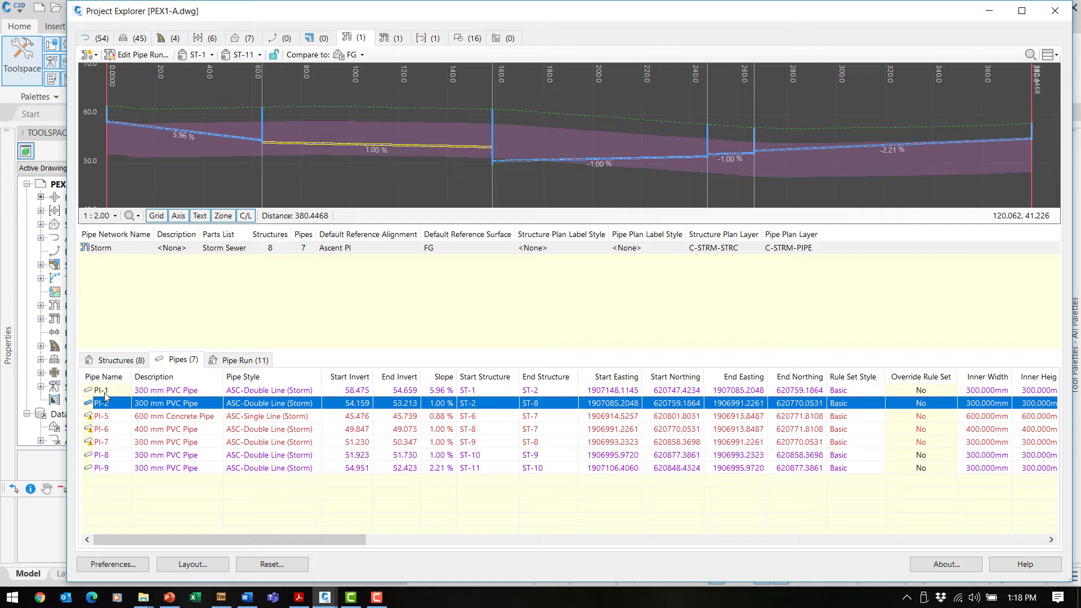
key(Down)
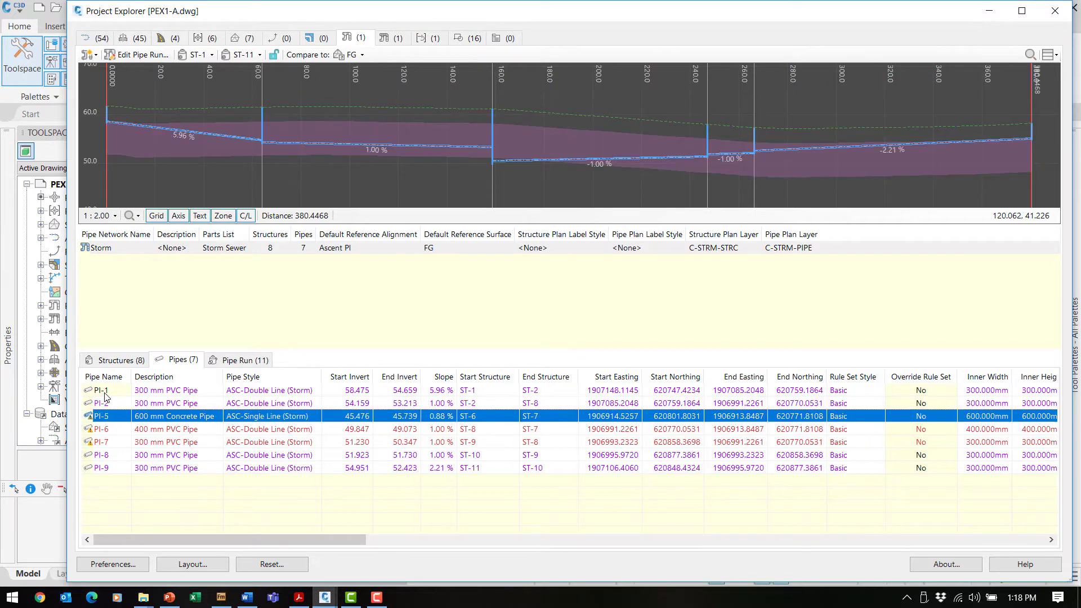
key(Down)
key(Down)
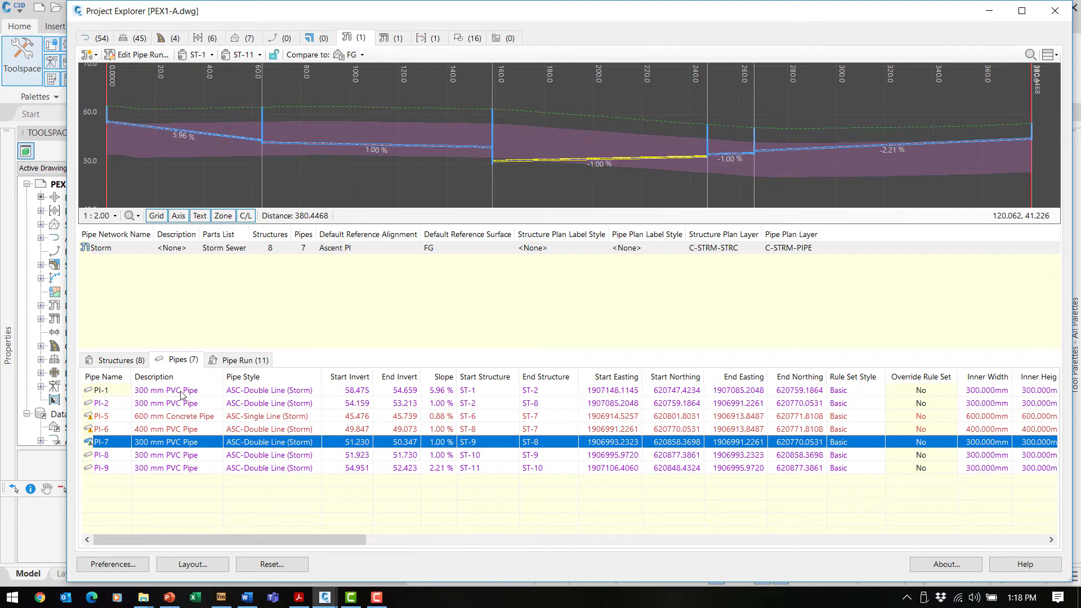
key(Up)
key(Up)
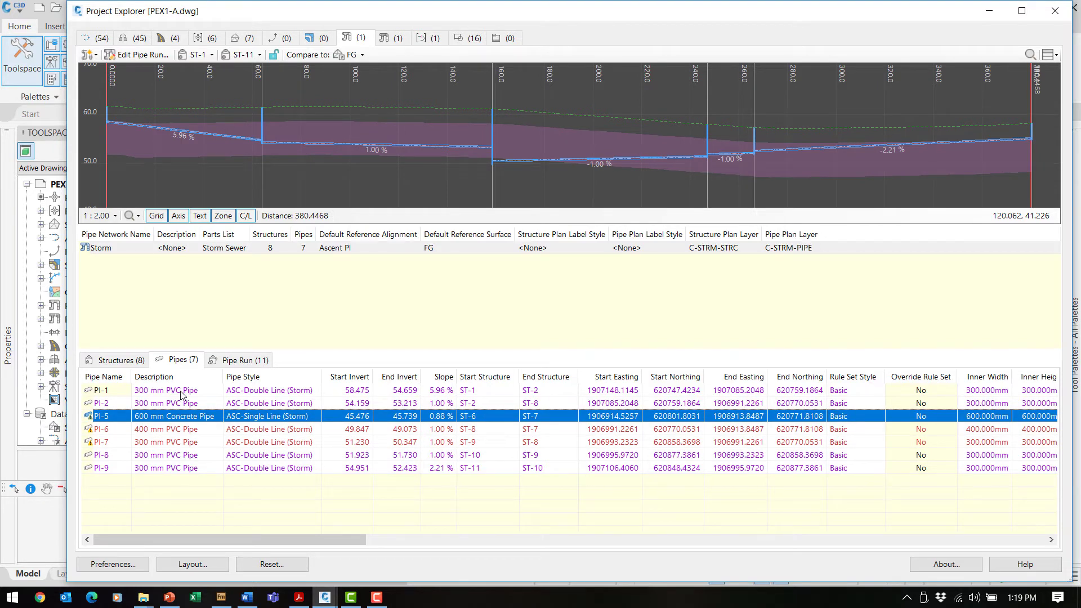
mouse_move(124, 419)
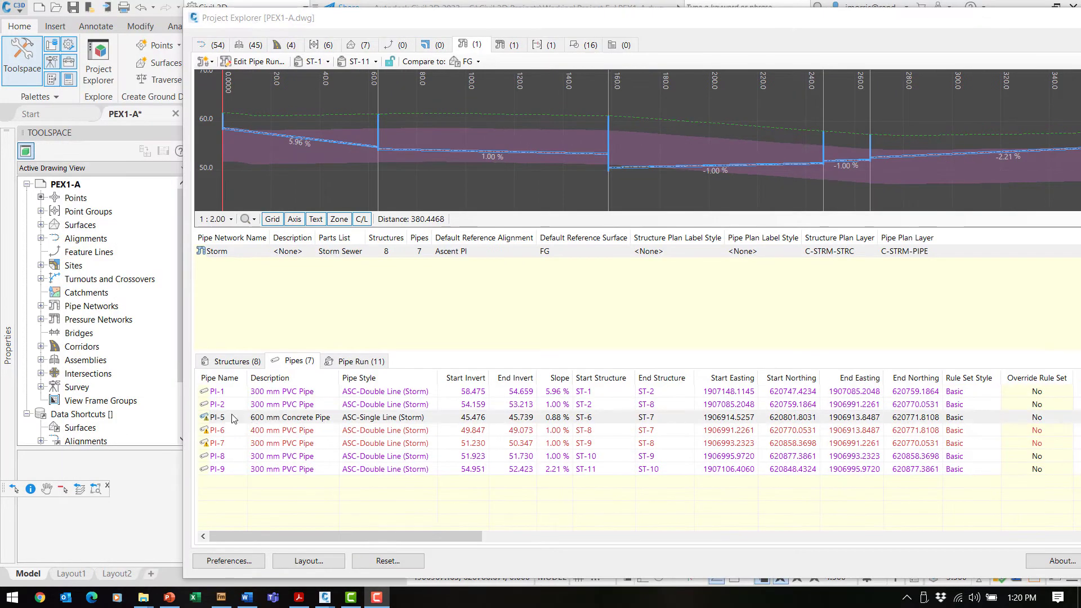
Select pipe PI-5 and move Project Explorer fully onto the main monitor.
click(220, 421)
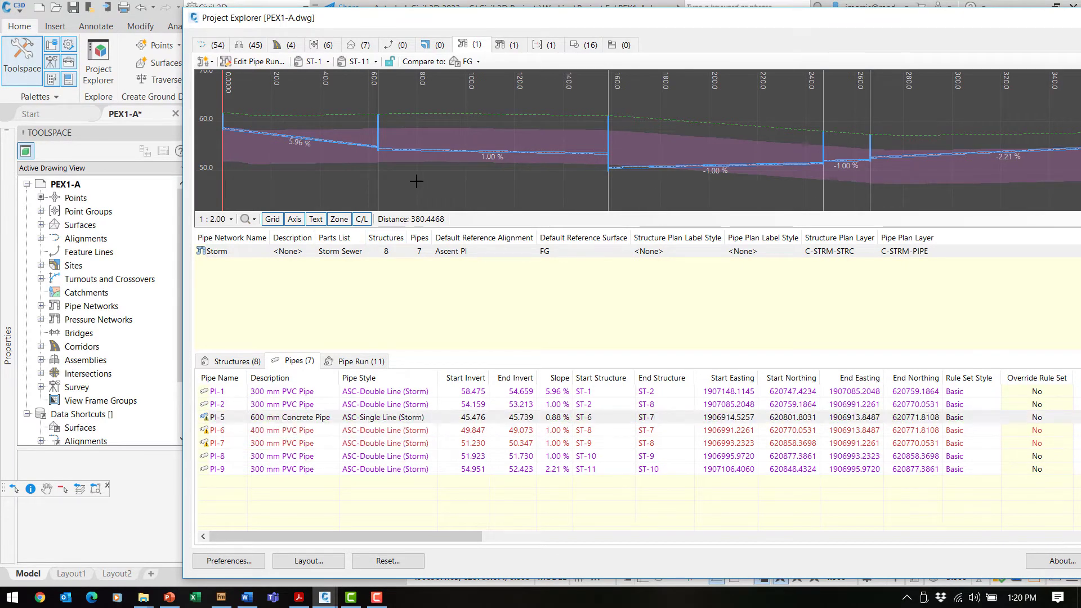
mouse_move(471, 26)
mouse_down()
mouse_move(801, 15)
mouse_move(919, 27)
mouse_move(909, 89)
mouse_up()
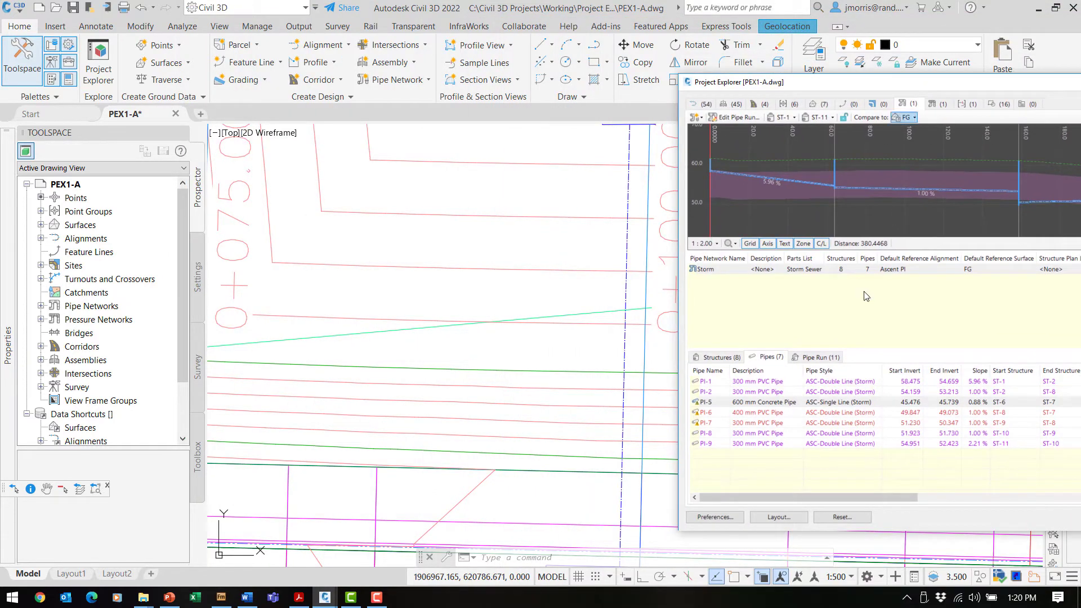
click(709, 403)
drag(852, 83, 438, 36)
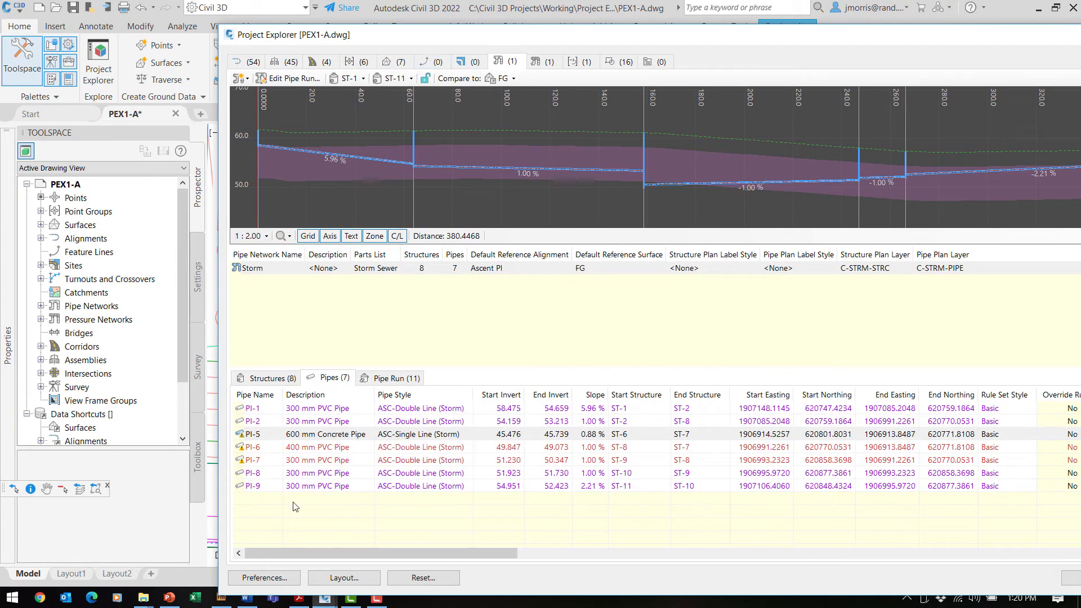
Open slope and elevation editing for pipe PI-6 from the Pipes table.
mouse_move(259, 440)
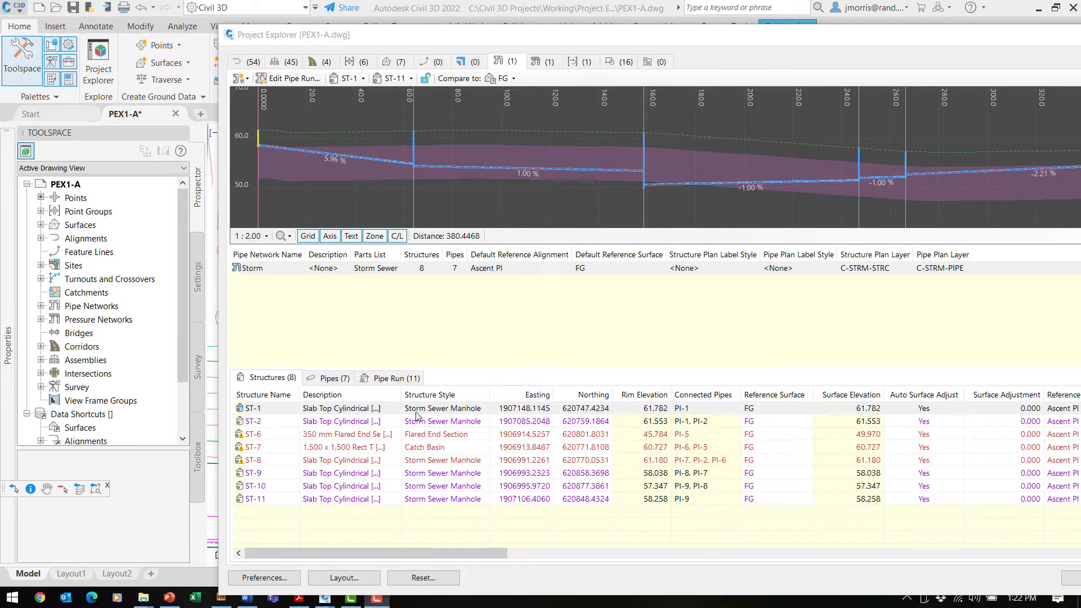
click(328, 378)
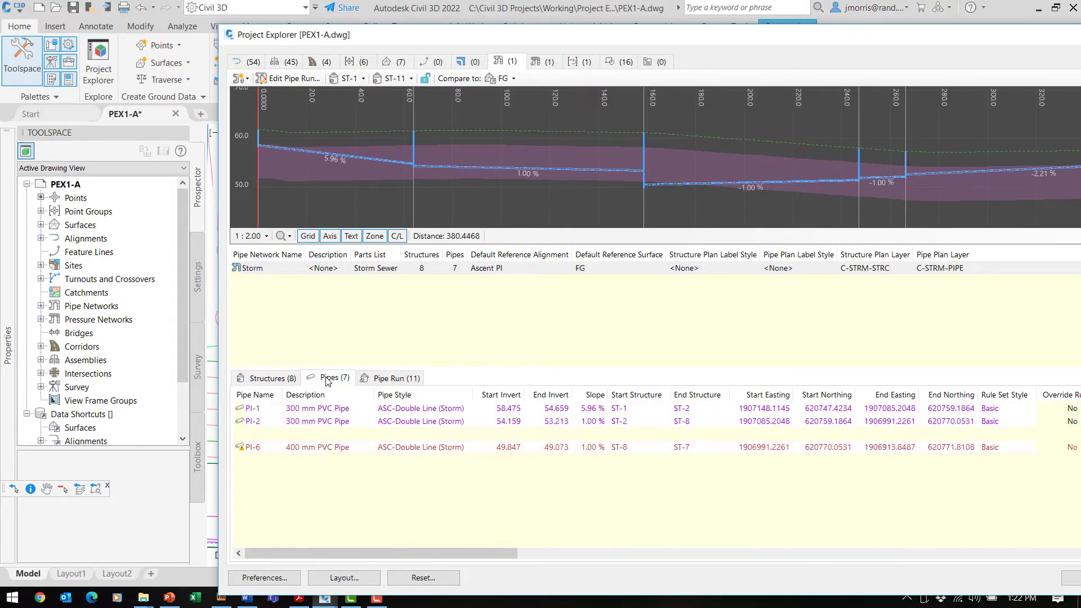
click(315, 434)
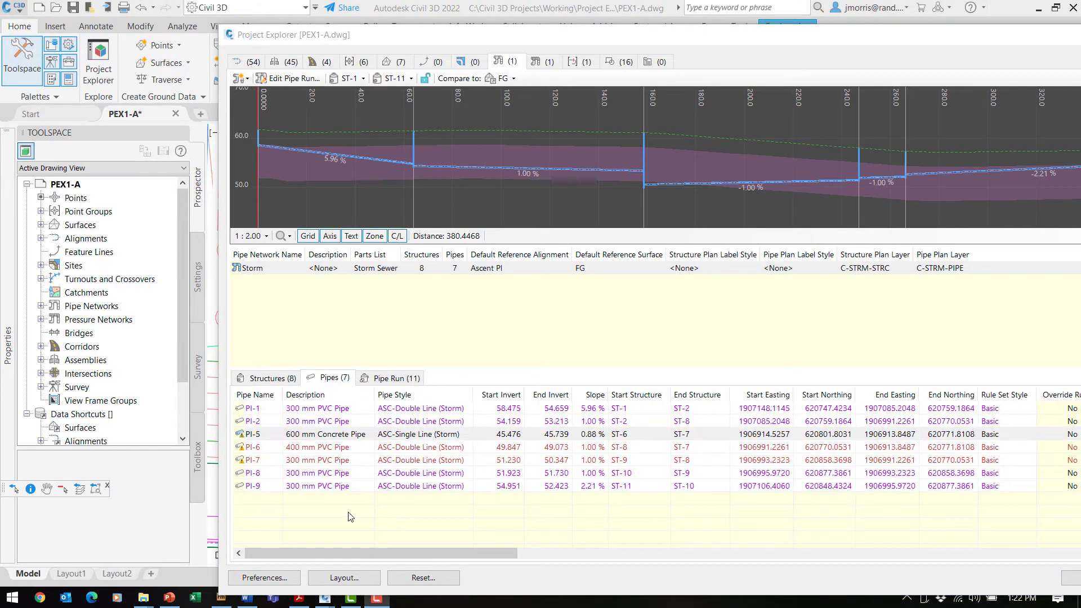
click(264, 447)
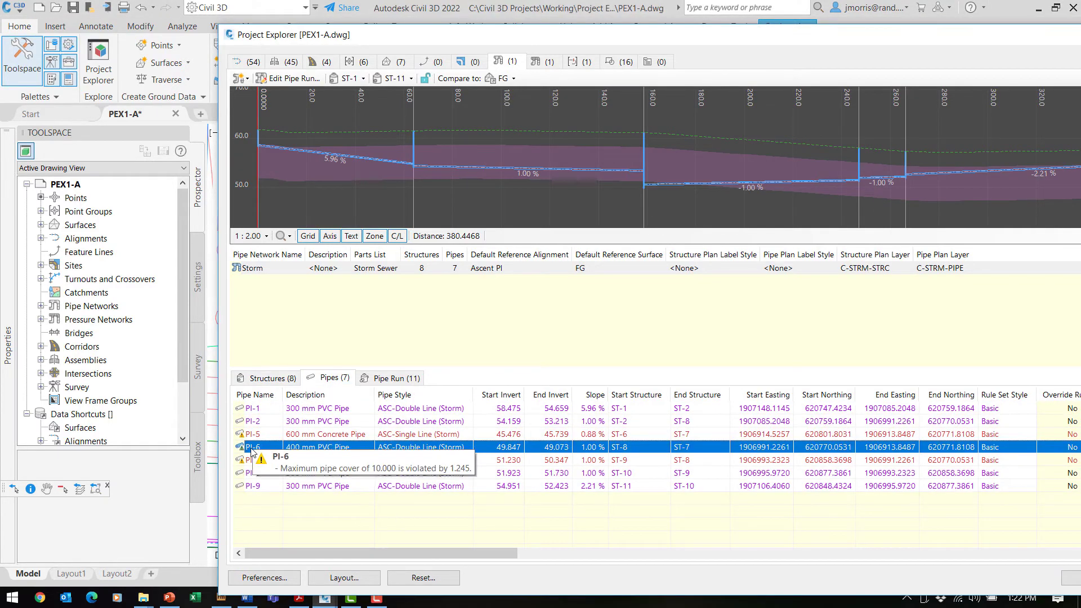
double_click(511, 448)
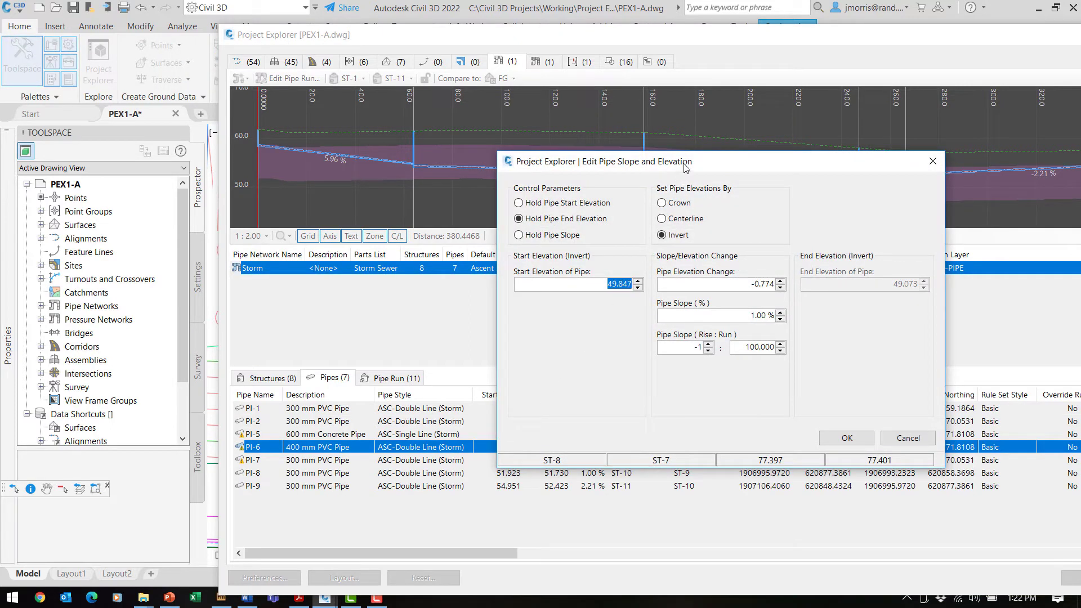
Give PI-6 a 47.5 start elevation and 49.5 end elevation, holding the start elevation.
drag(720, 165, 651, 164)
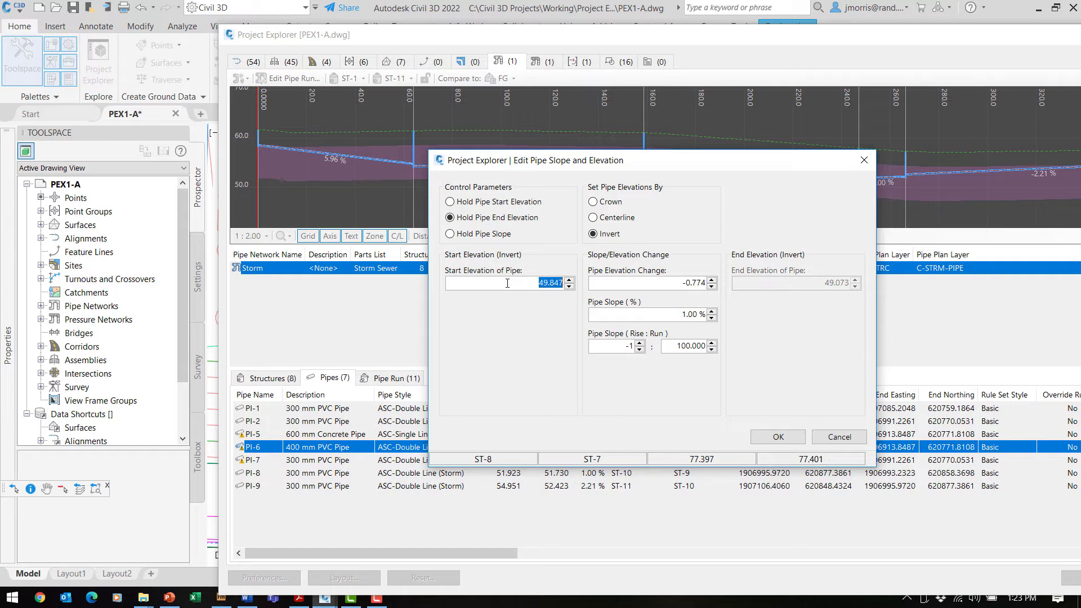
text(47.5)
key(Return)
click(450, 202)
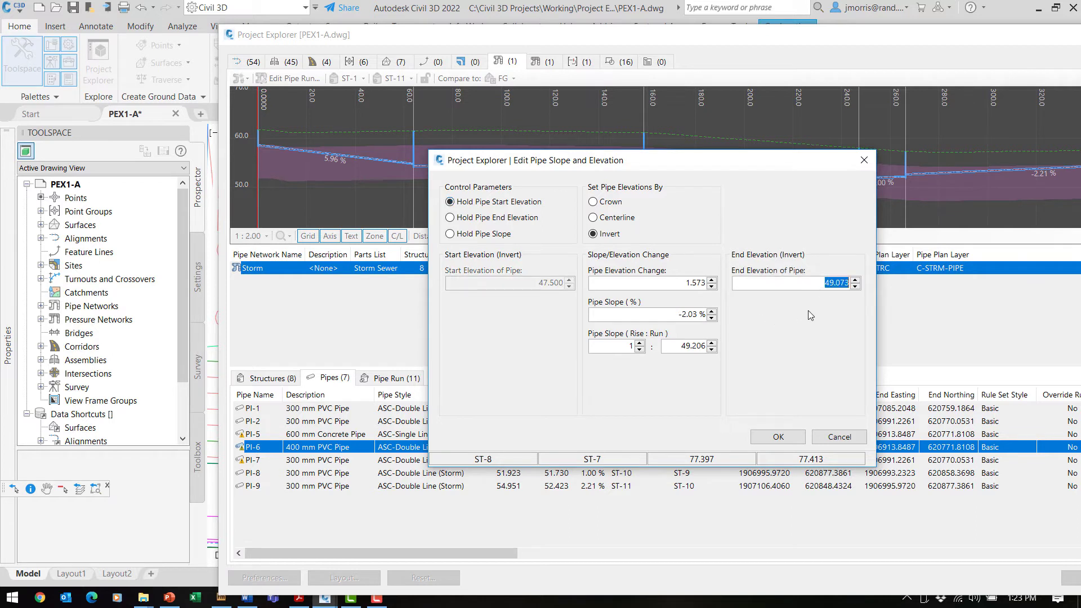
text(49.5)
key(Return)
click(783, 439)
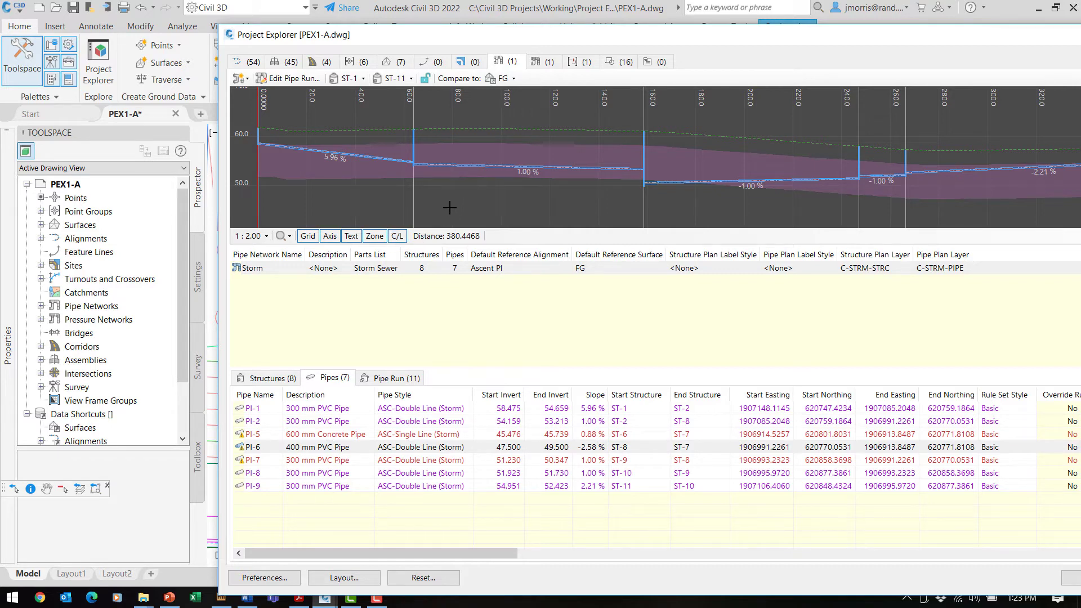
Display the pipe run profile from structure ST-6 to ST-8.
click(363, 79)
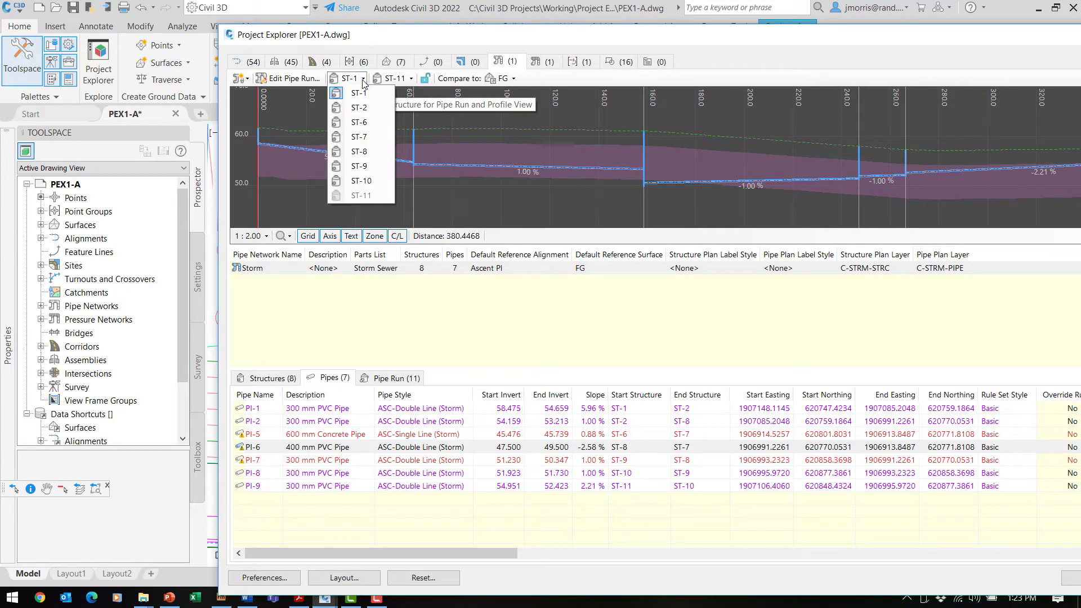
click(367, 123)
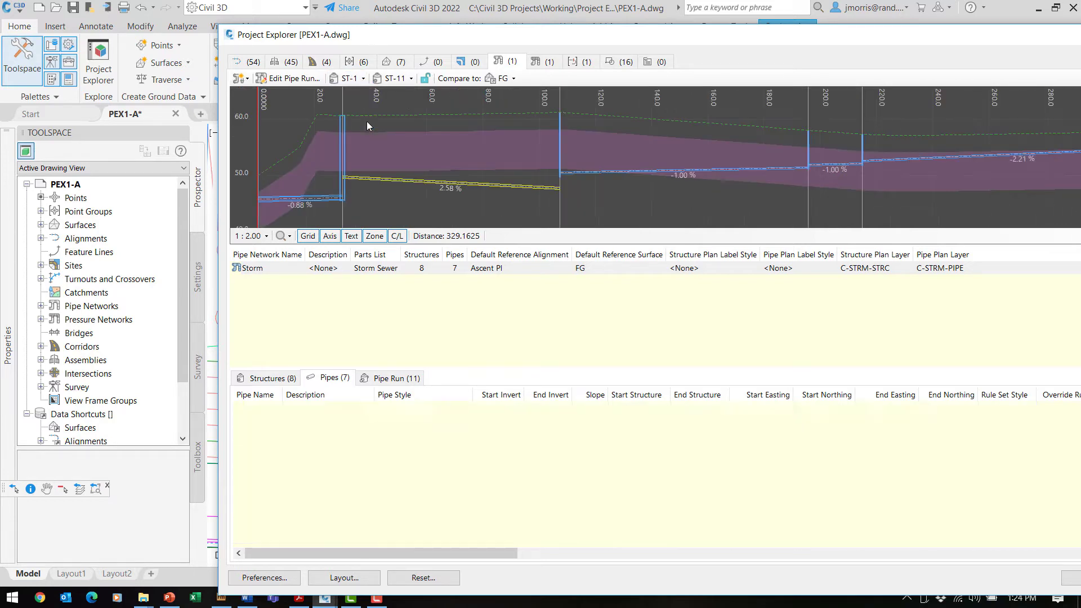
click(412, 79)
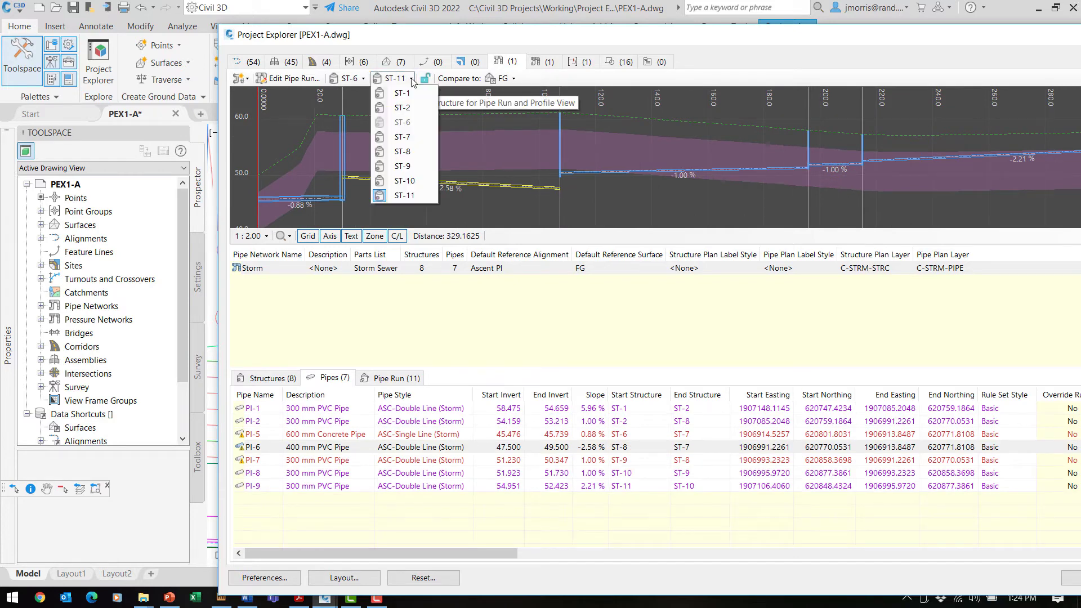
click(413, 158)
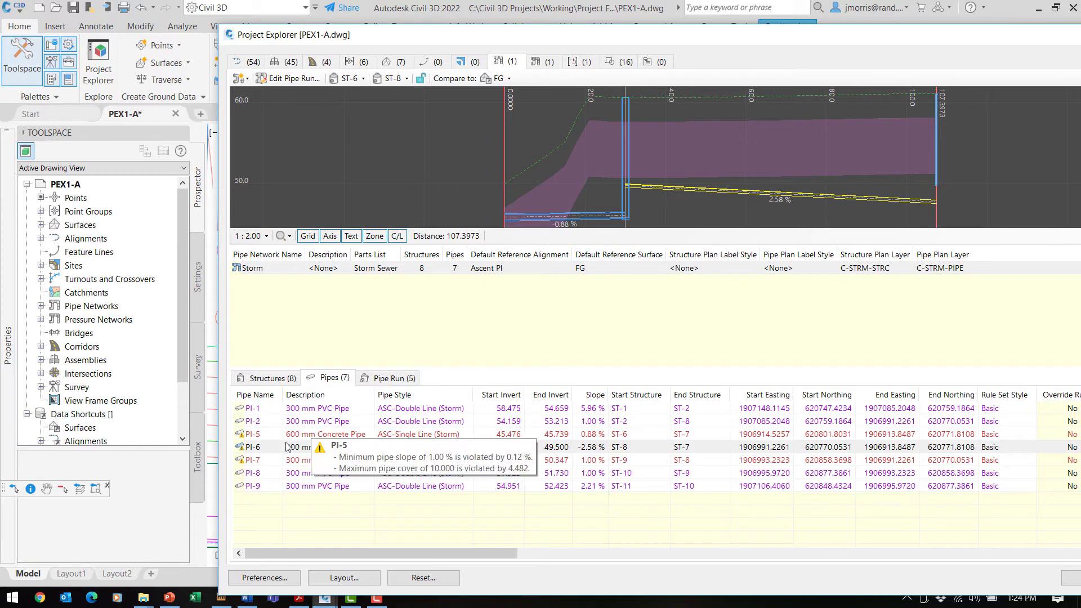
mouse_move(255, 448)
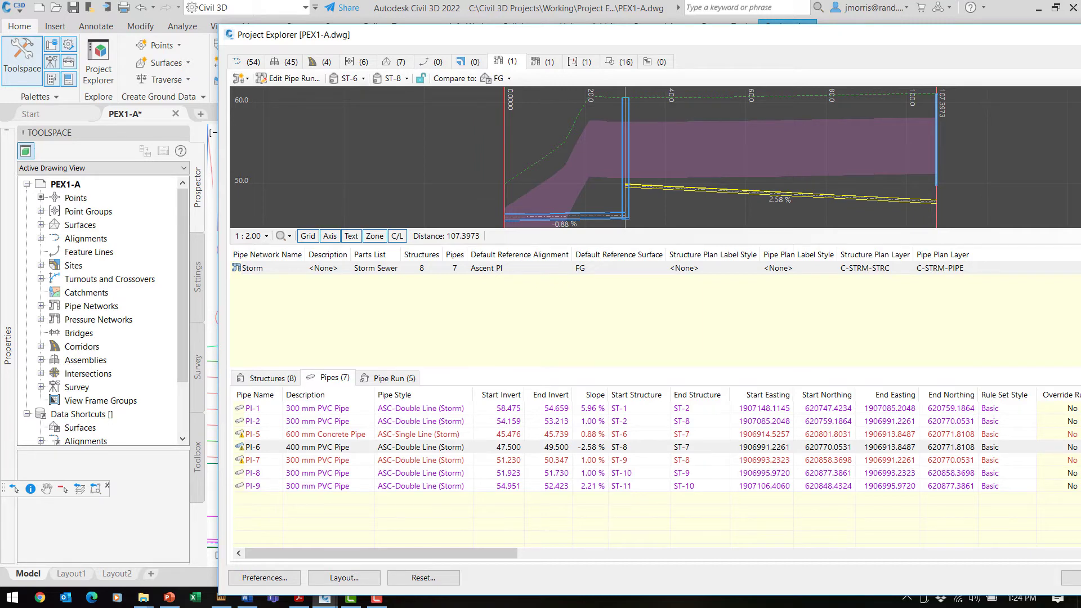
key(F10)
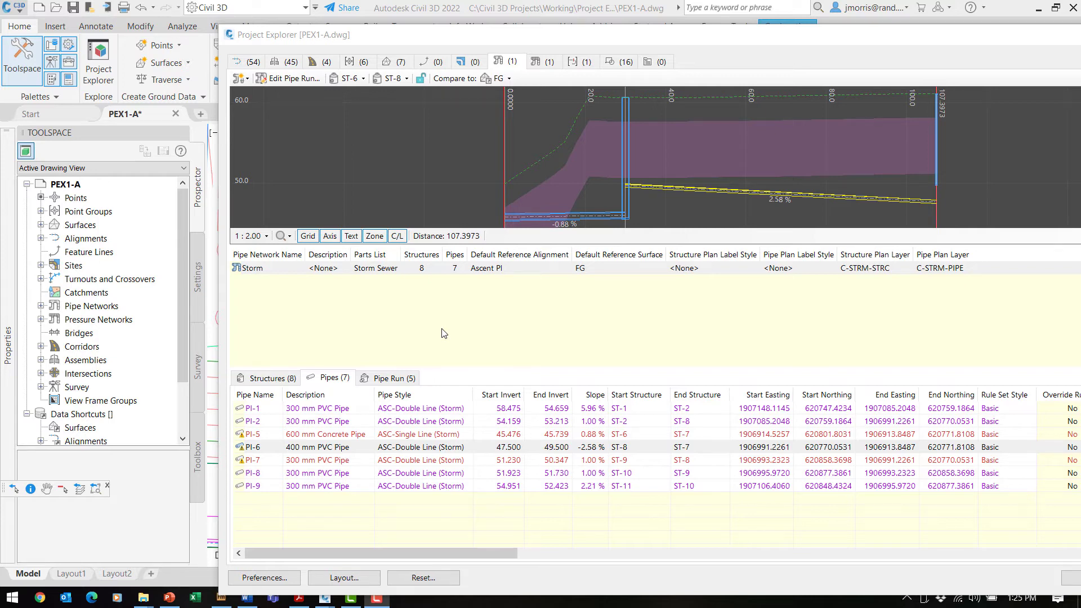
Change the profiled run to go from ST-8 to ST-11.
click(406, 79)
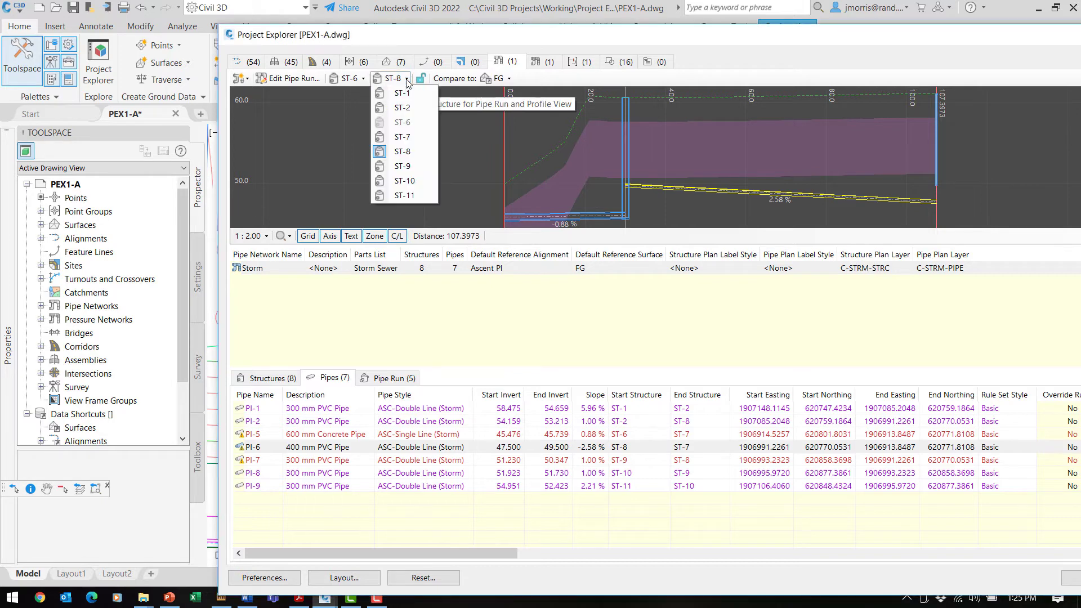
click(414, 196)
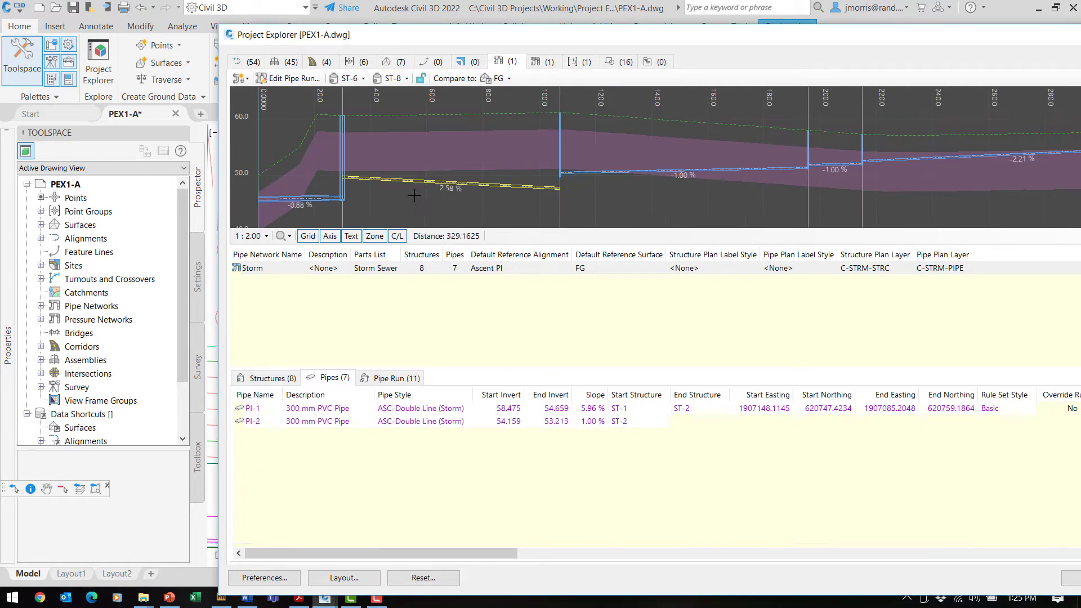
click(363, 79)
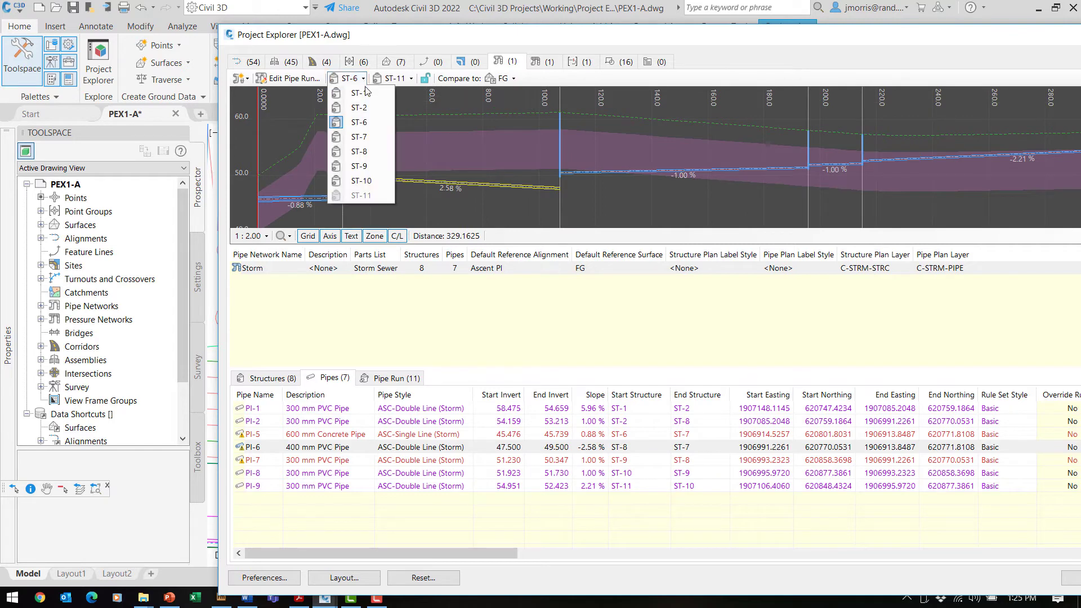
click(373, 150)
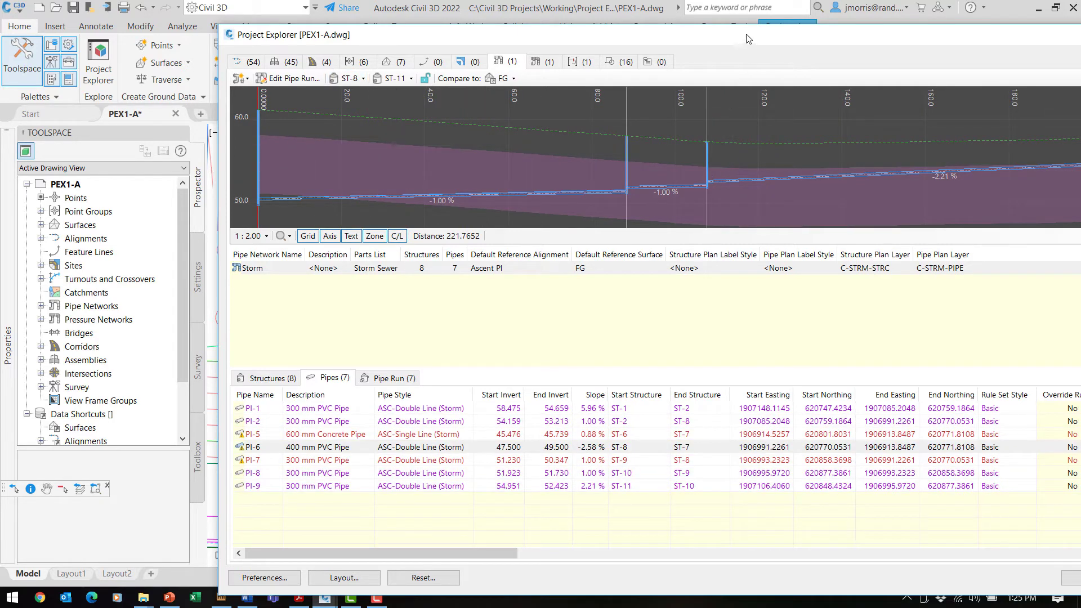
Select structures ST-8 through ST-11, then lower Project Explorer to reveal the Ascent Place plan.
drag(747, 38, 592, 31)
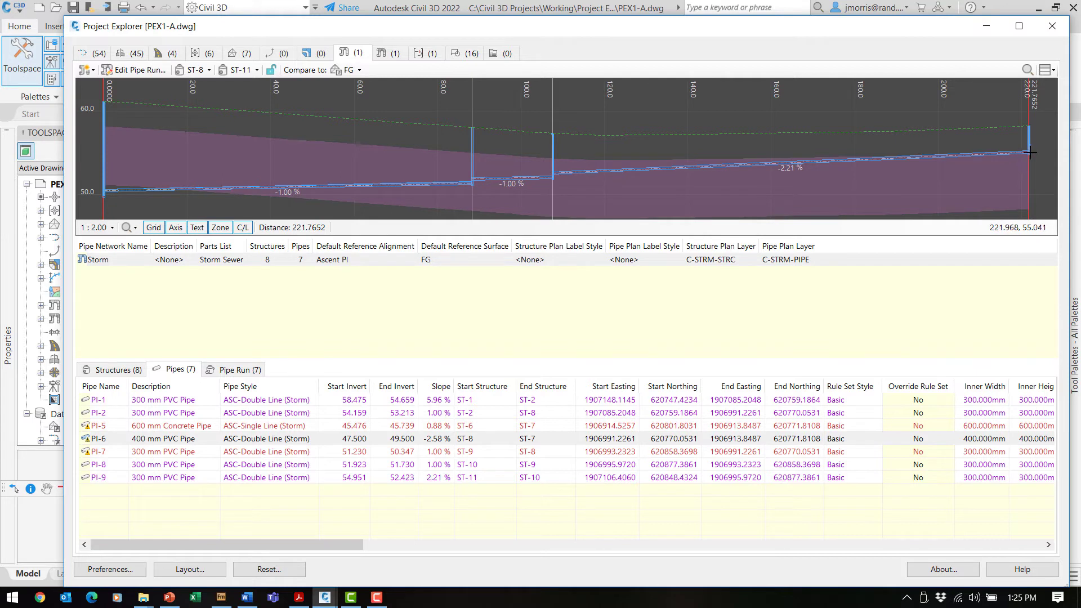
mouse_move(164, 453)
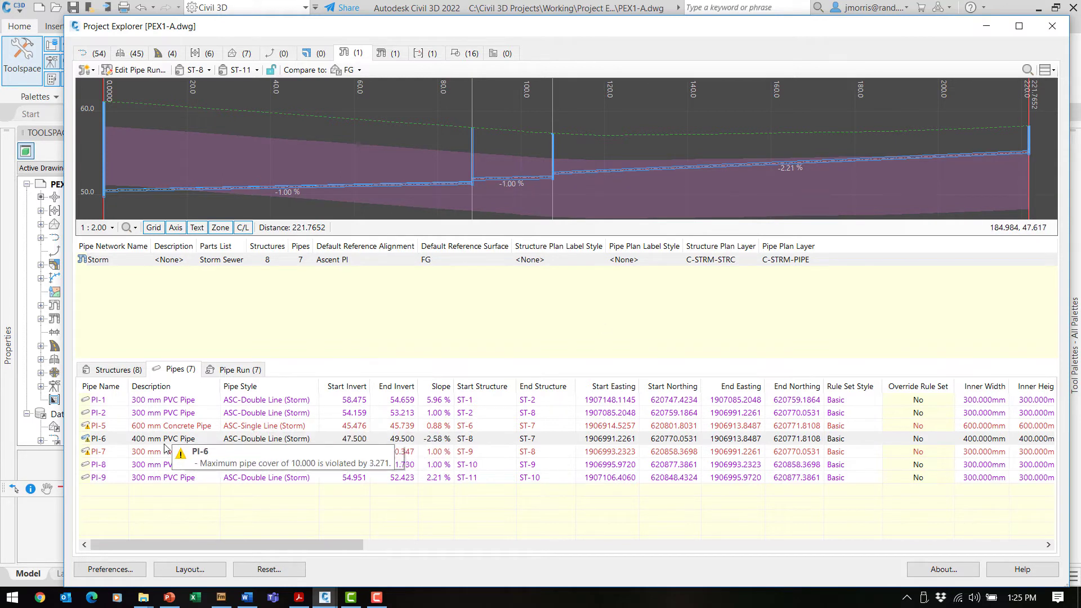
mouse_move(115, 445)
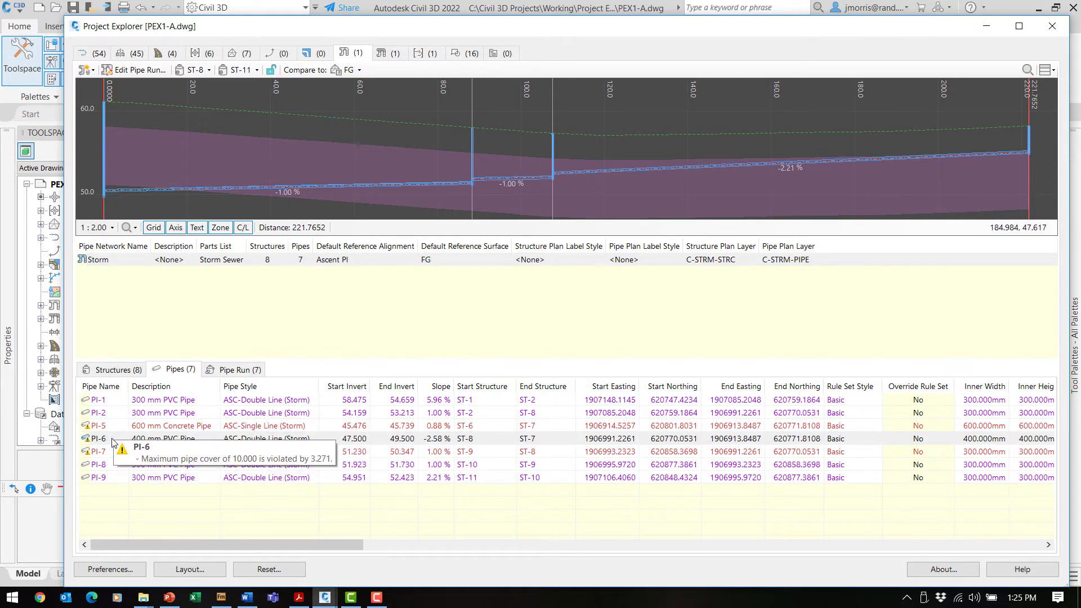
click(115, 370)
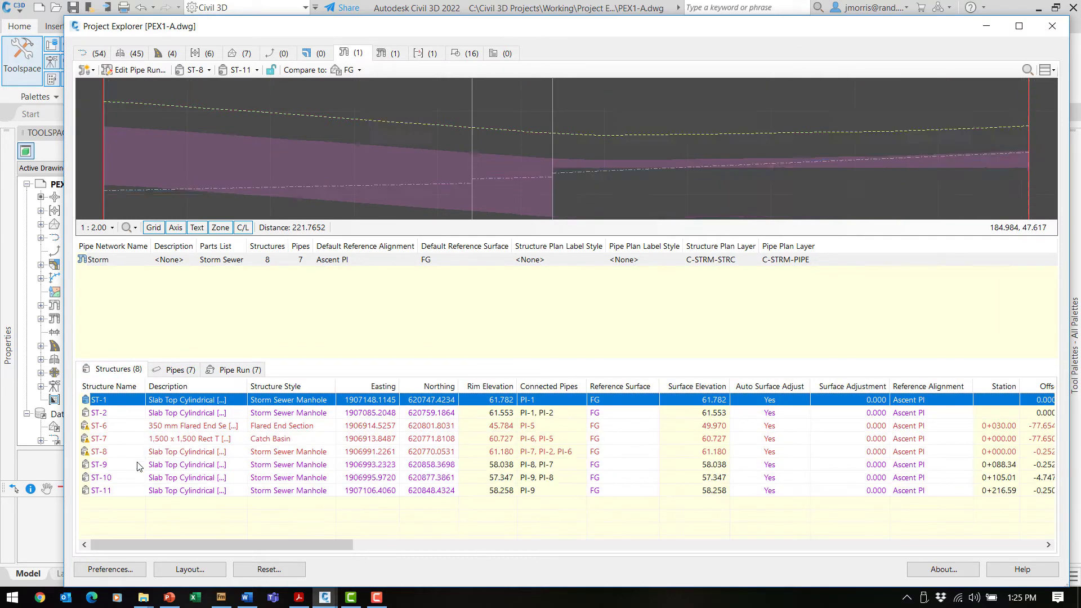
click(112, 453)
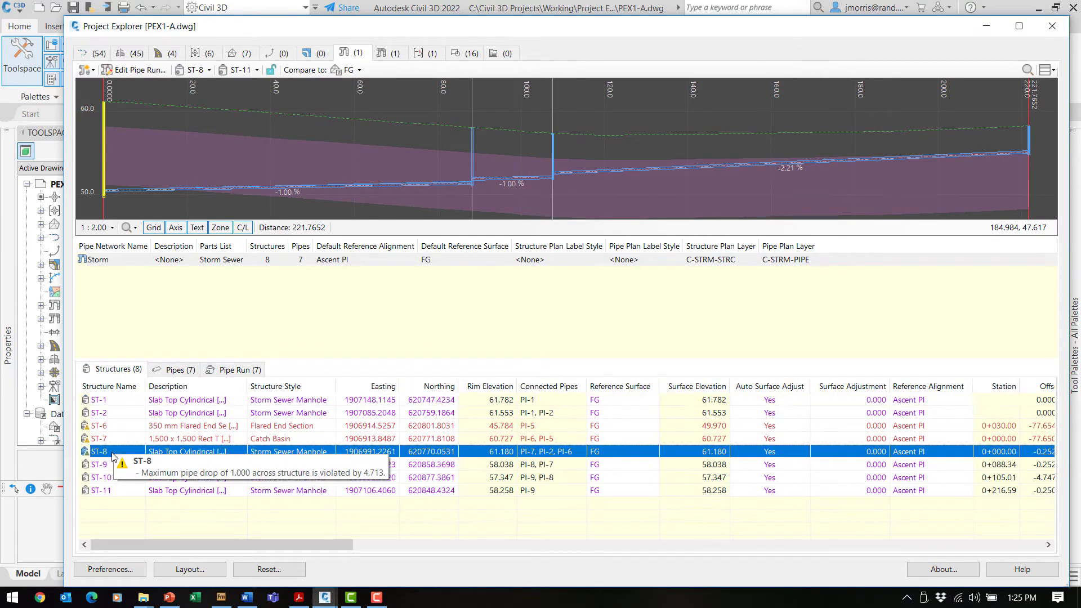
shift+click(120, 493)
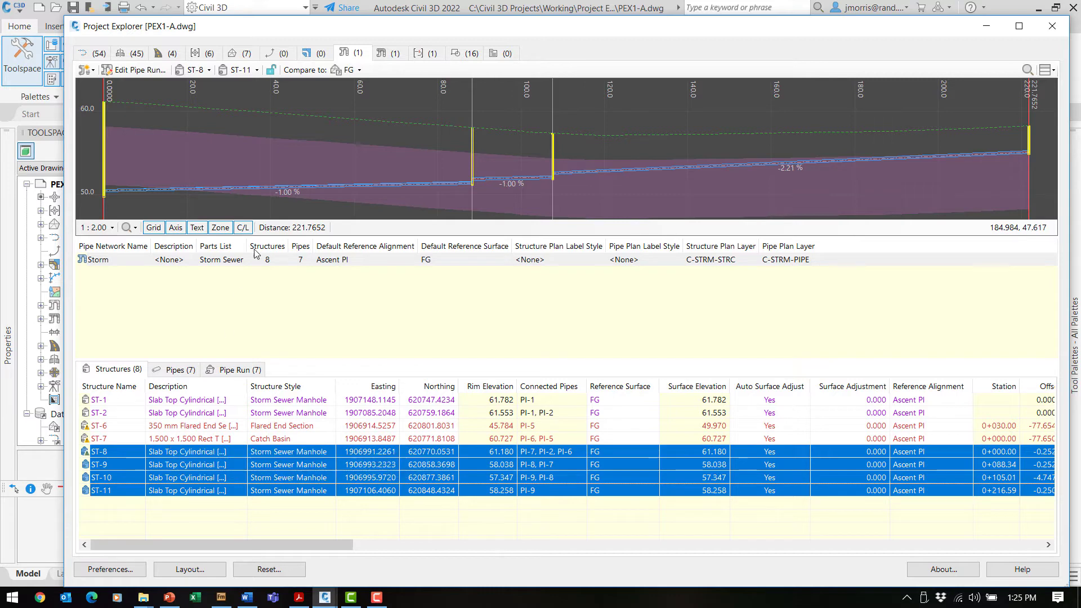
mouse_move(331, 32)
mouse_down()
mouse_move(434, 329)
mouse_move(376, 410)
mouse_up()
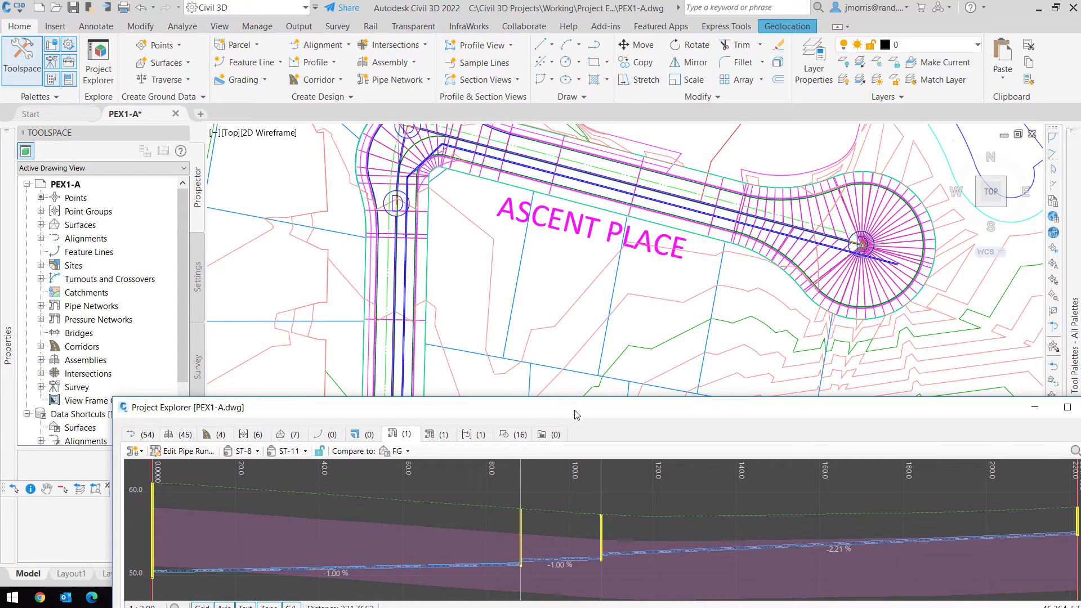
Drag Project Explorer back to the top so the ST-8 to ST-11 profile fills the screen.
drag(576, 415, 518, 49)
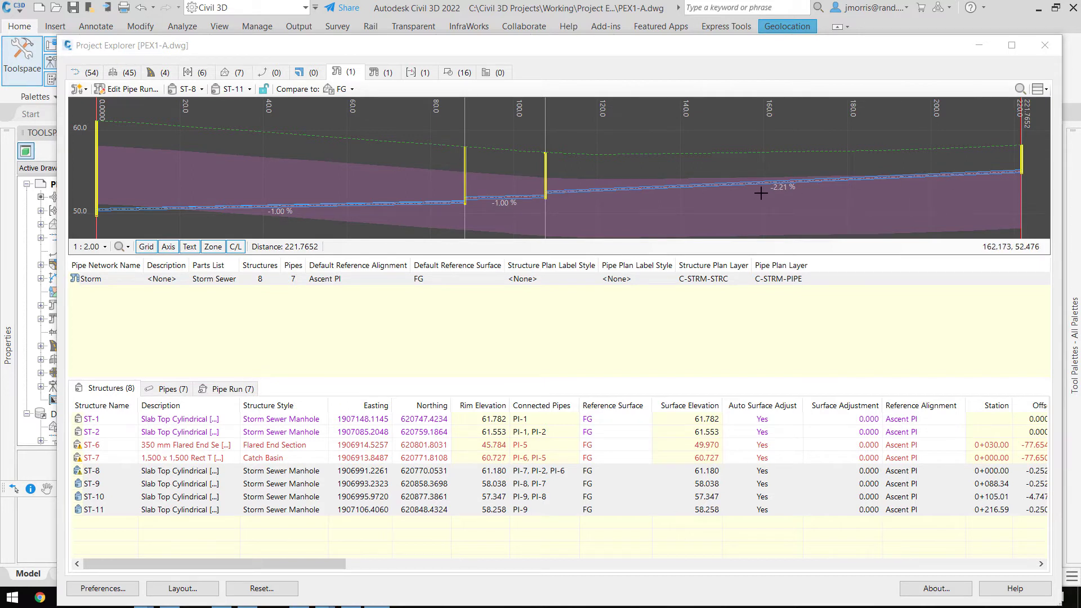
End the run at ST-10 and change its -1.46 % slope to 2%, holding the run end elevation.
click(248, 90)
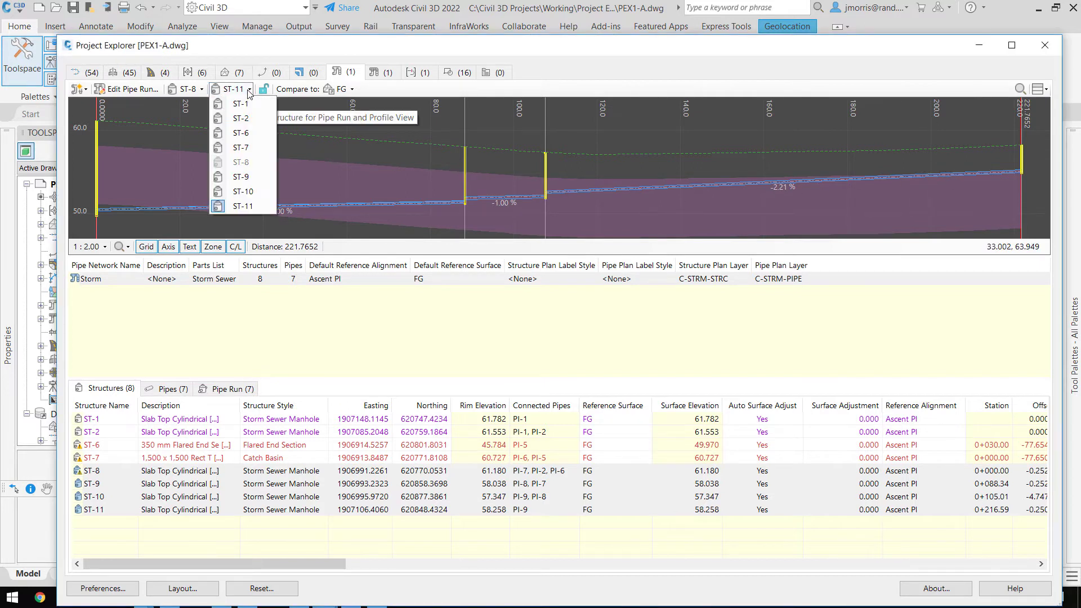
click(253, 191)
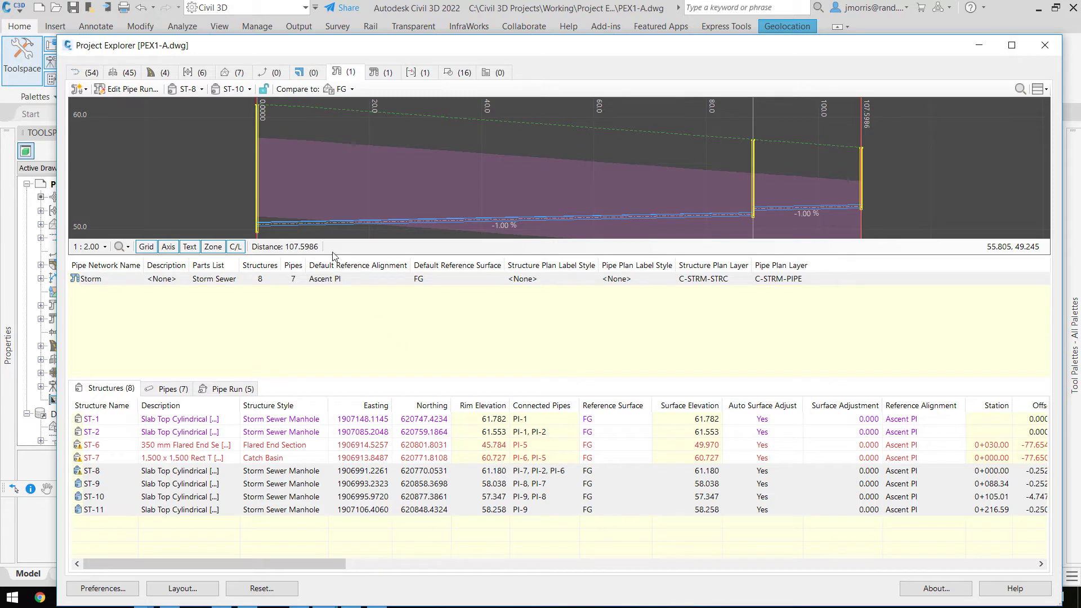
click(119, 90)
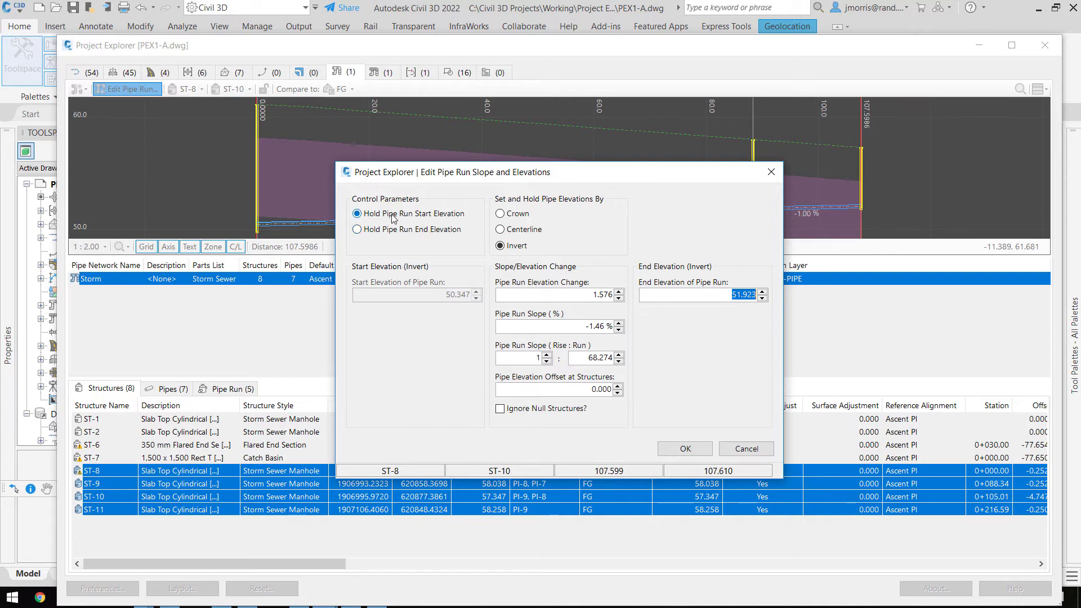
click(357, 230)
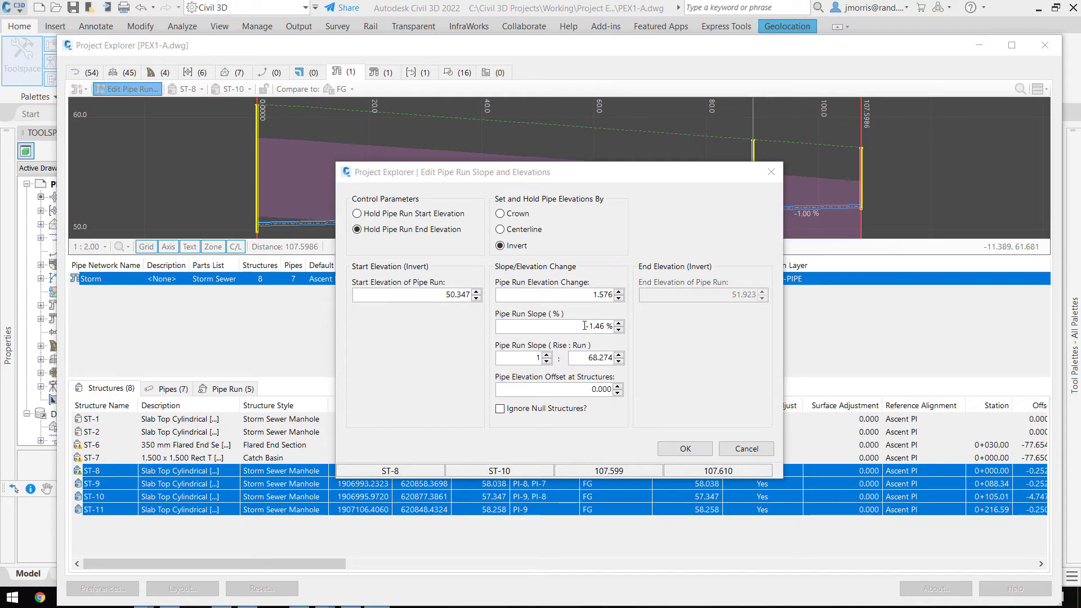
drag(585, 325, 619, 325)
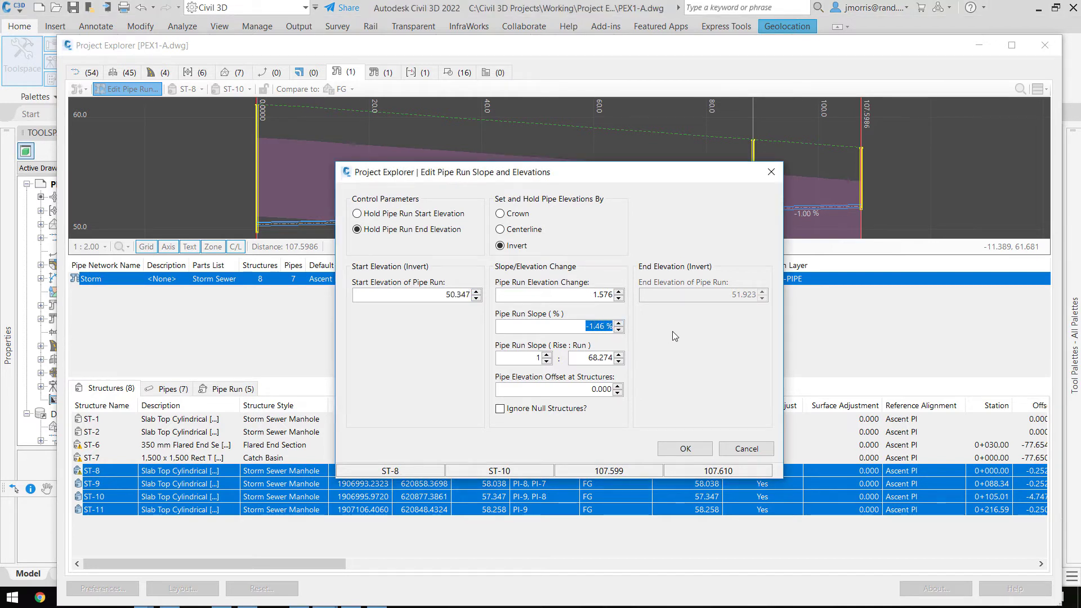
text(2)
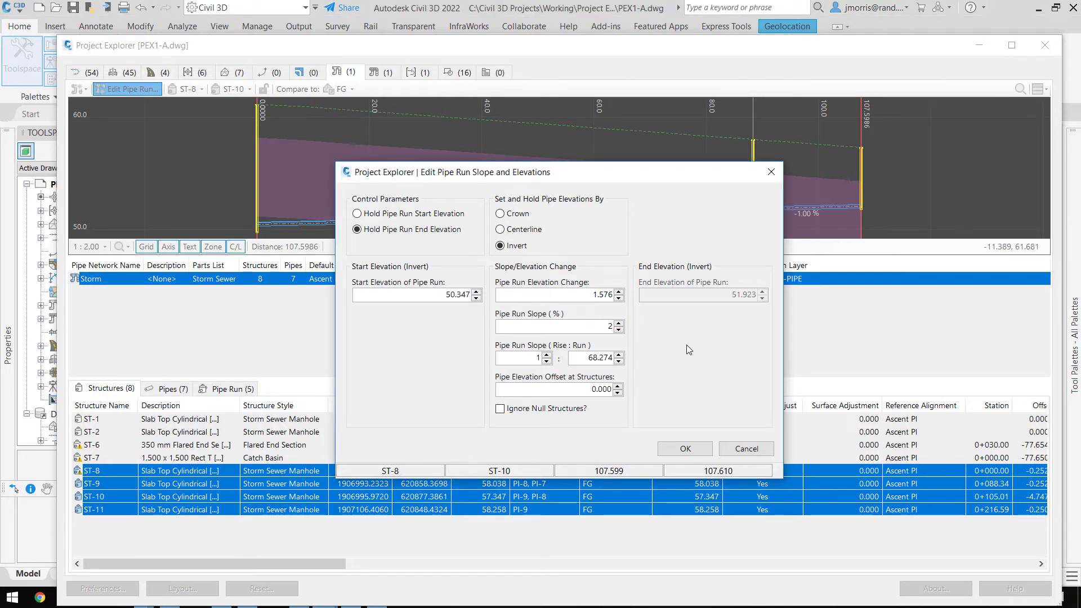
click(686, 449)
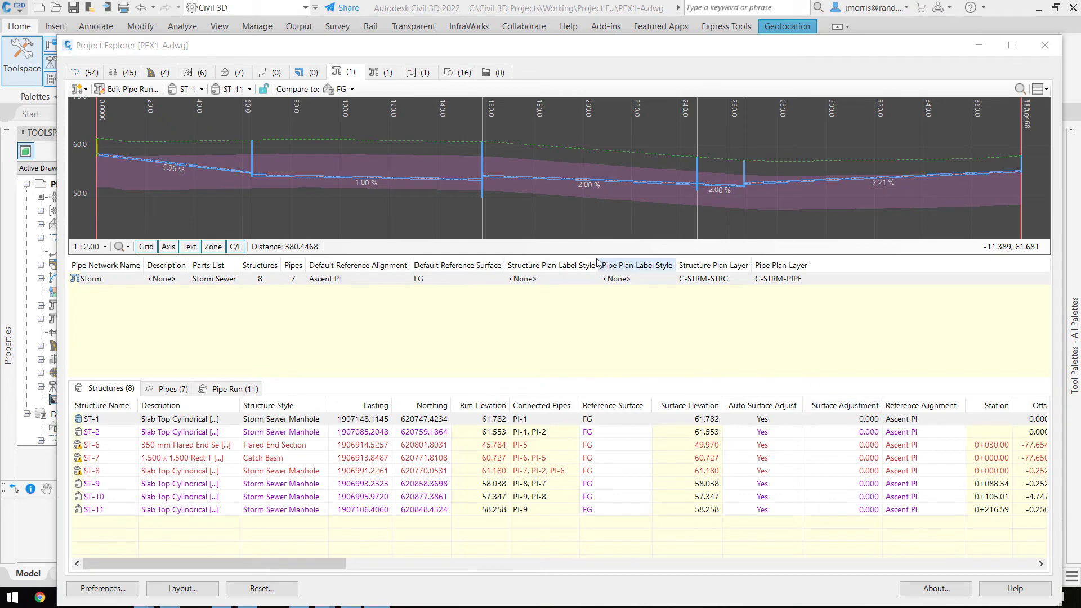
click(201, 89)
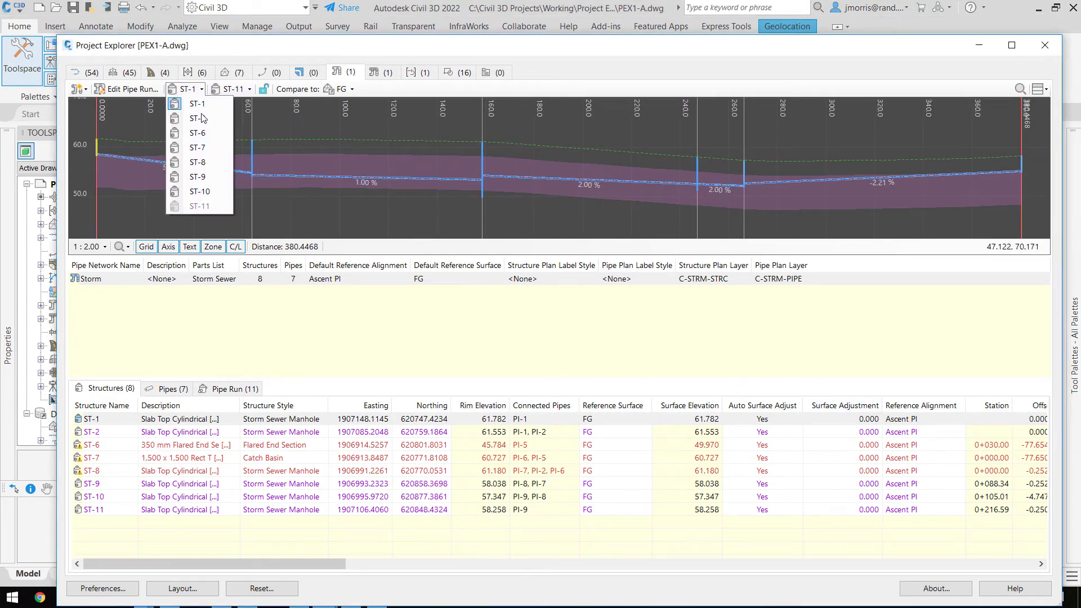
click(203, 163)
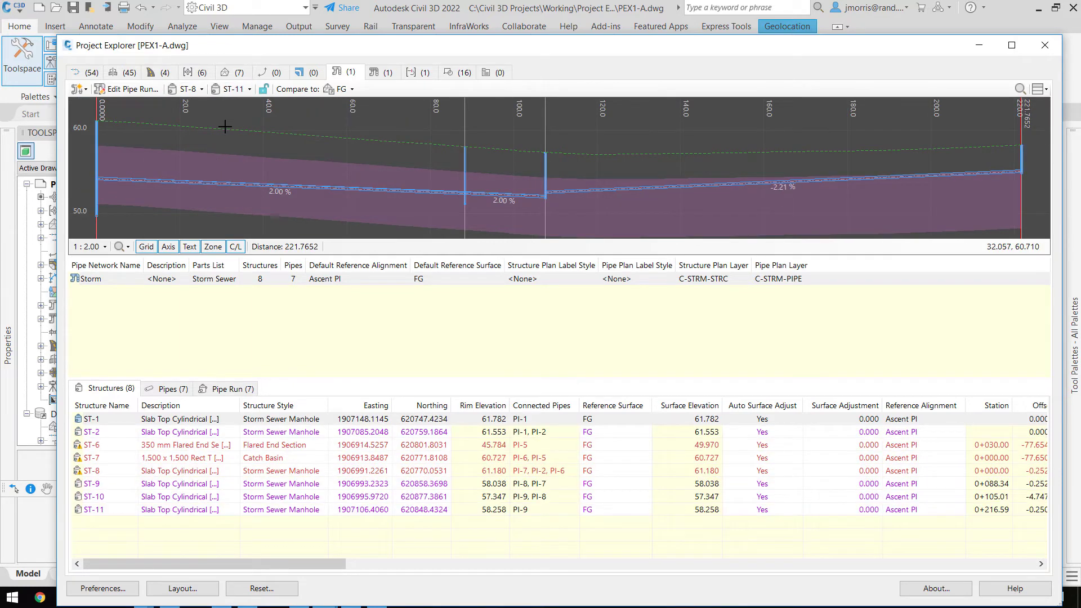
click(97, 211)
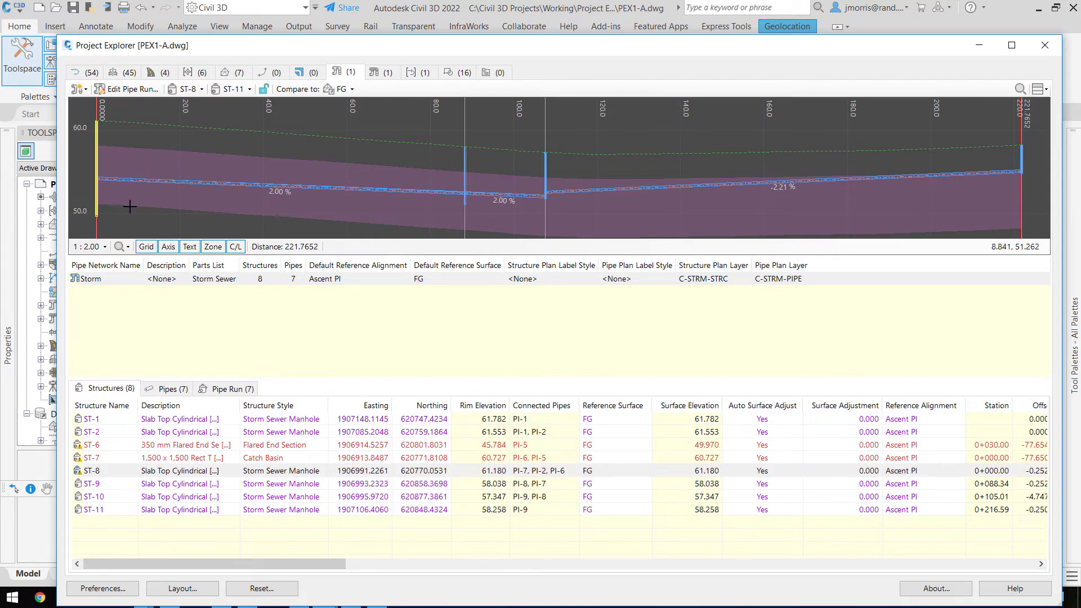
mouse_move(101, 476)
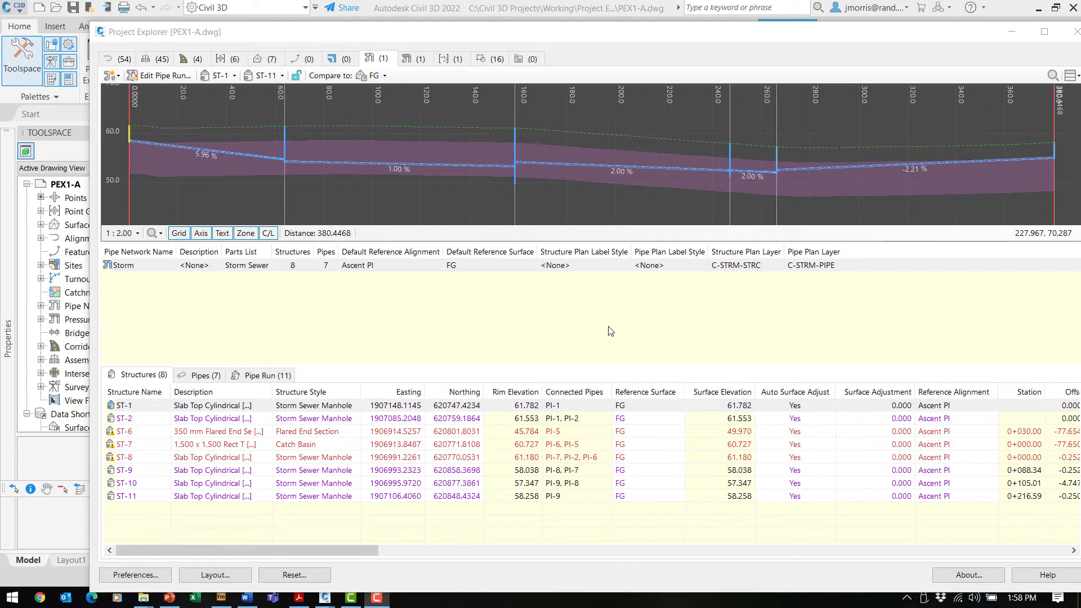
Inspect Water network appurtenances (2) and (4), then show sample line group SL Collection - 1.
click(414, 60)
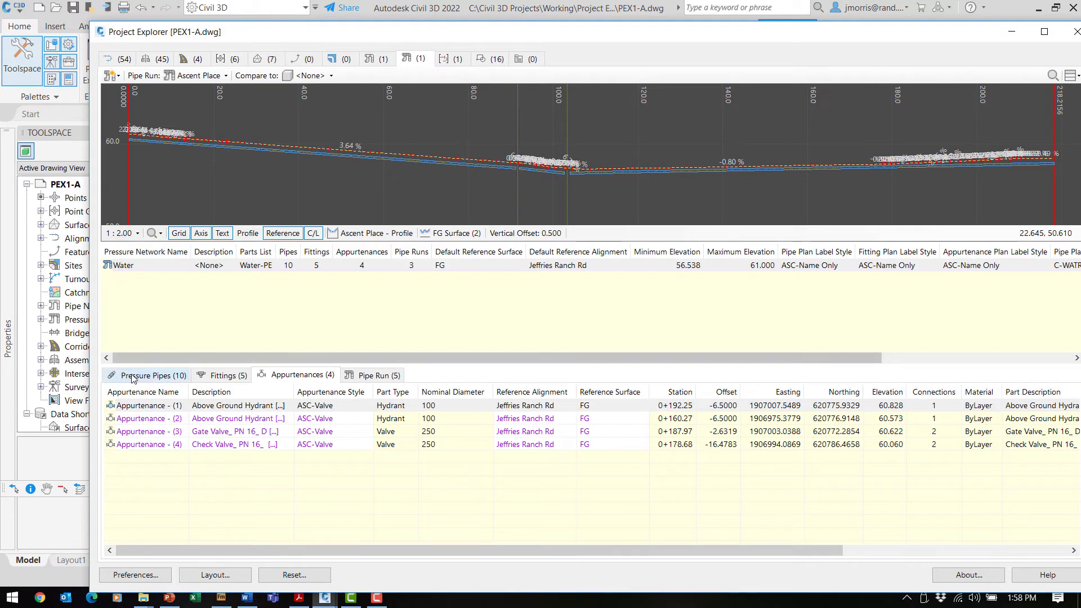
click(145, 420)
click(147, 445)
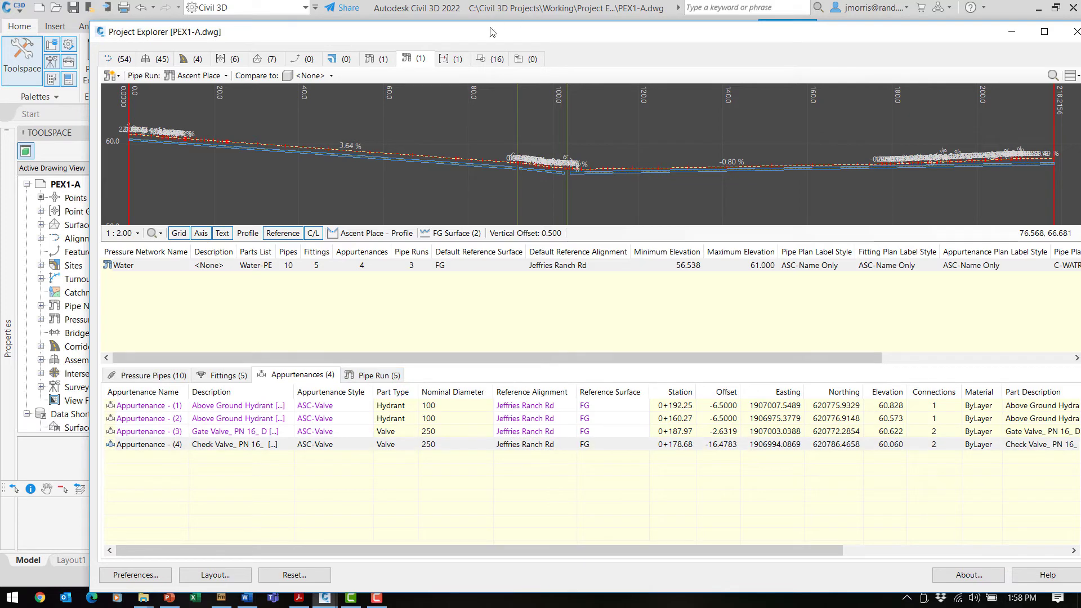
click(445, 59)
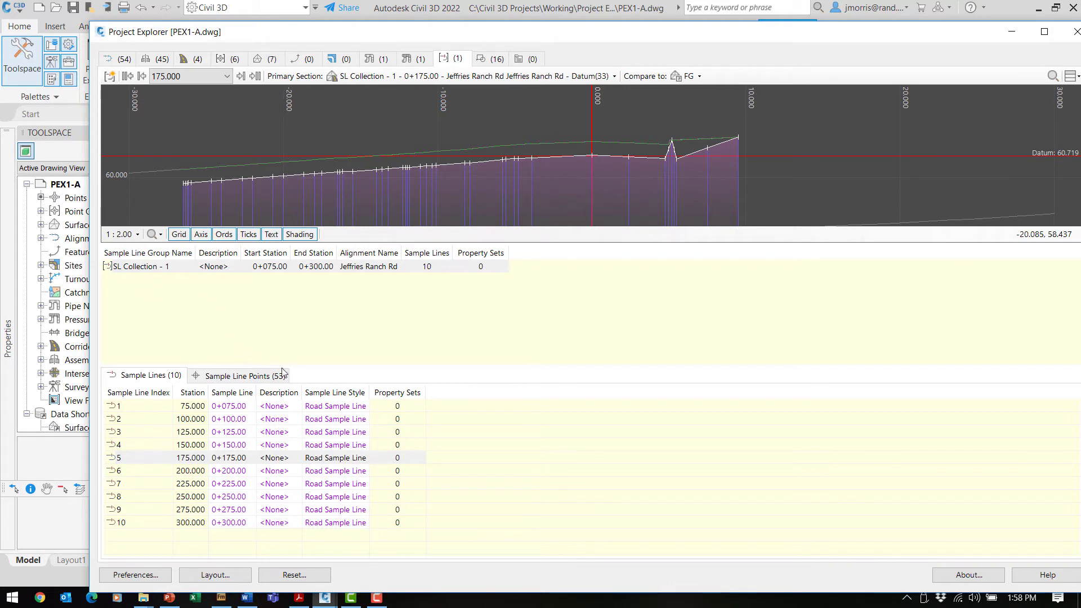
Step through the cross sections of sample lines 1 to 4.
click(129, 410)
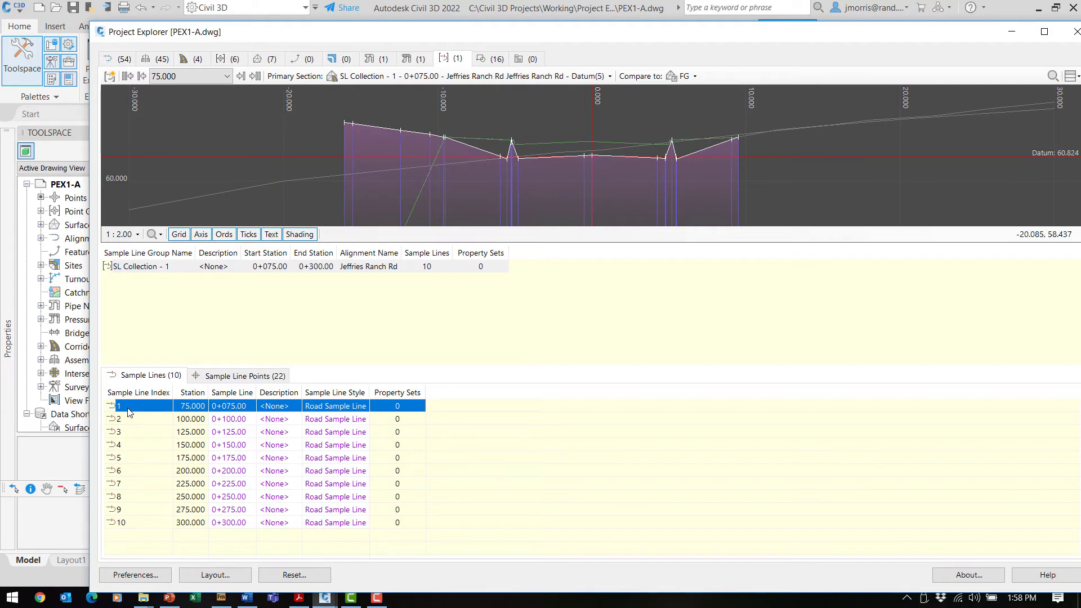
key(Down)
key(Down)
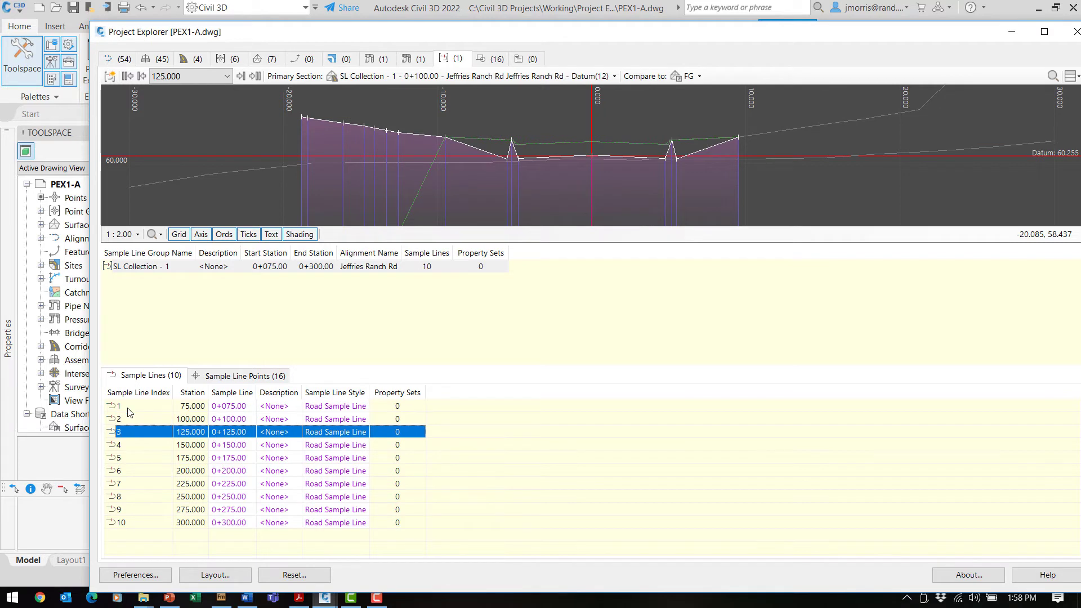
key(Down)
key(Down)
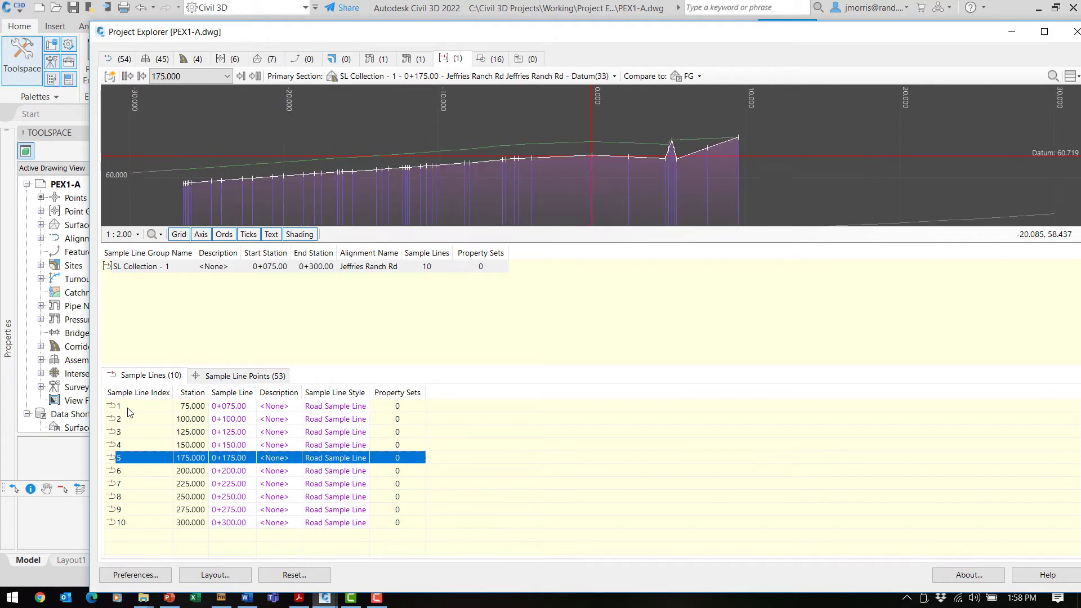
key(Up)
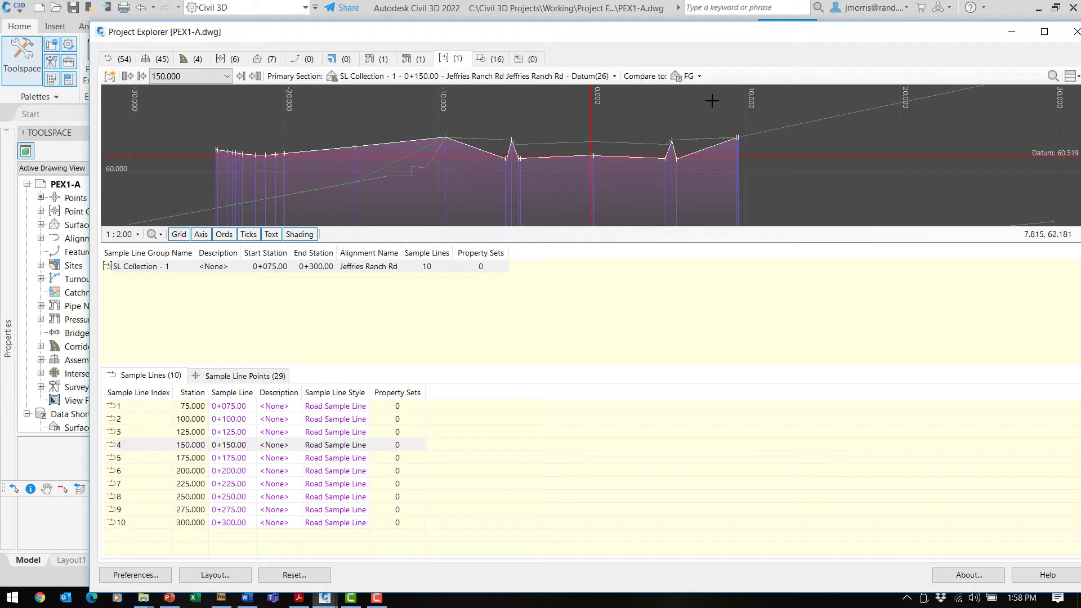
Keep FG as the comparison surface, revisit sample lines 2–3, then list the drawing's blocks.
click(700, 77)
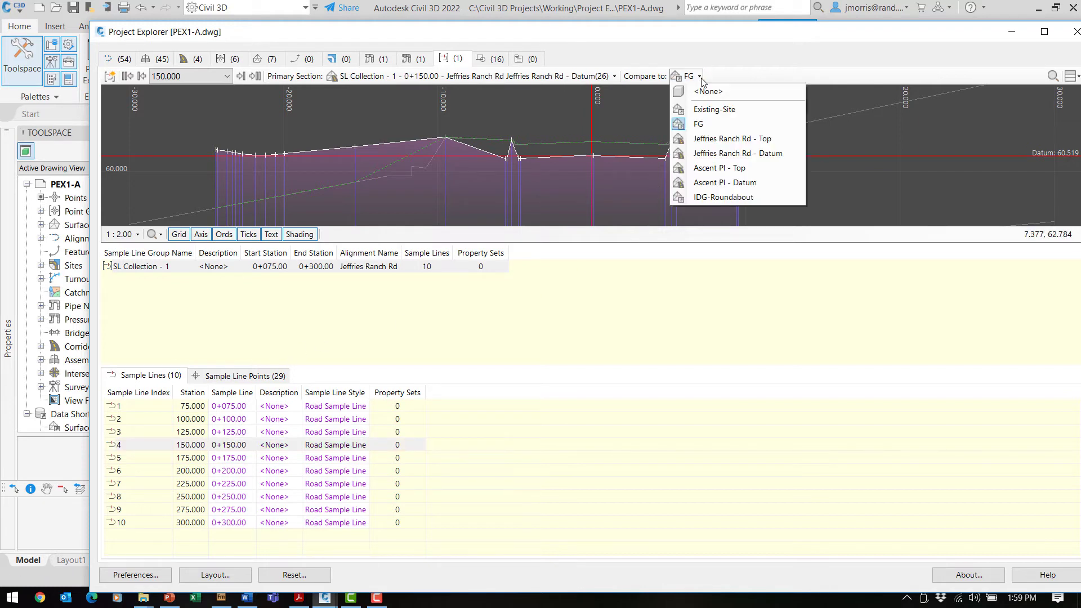
click(700, 123)
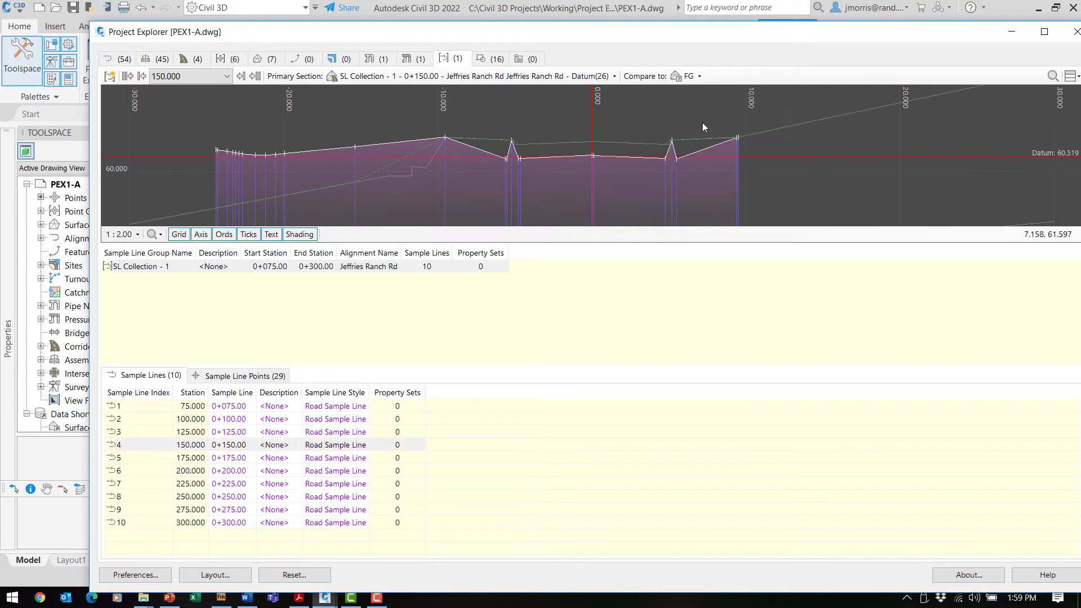
click(816, 208)
key(Up)
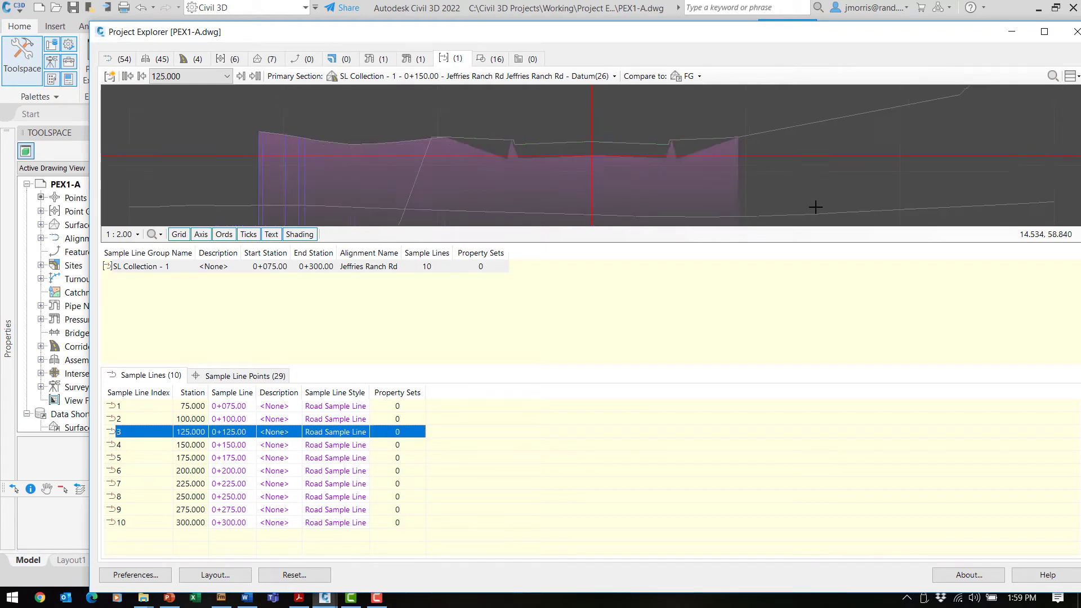
key(Up)
key(Down)
key(Down)
key(Down)
key(Down)
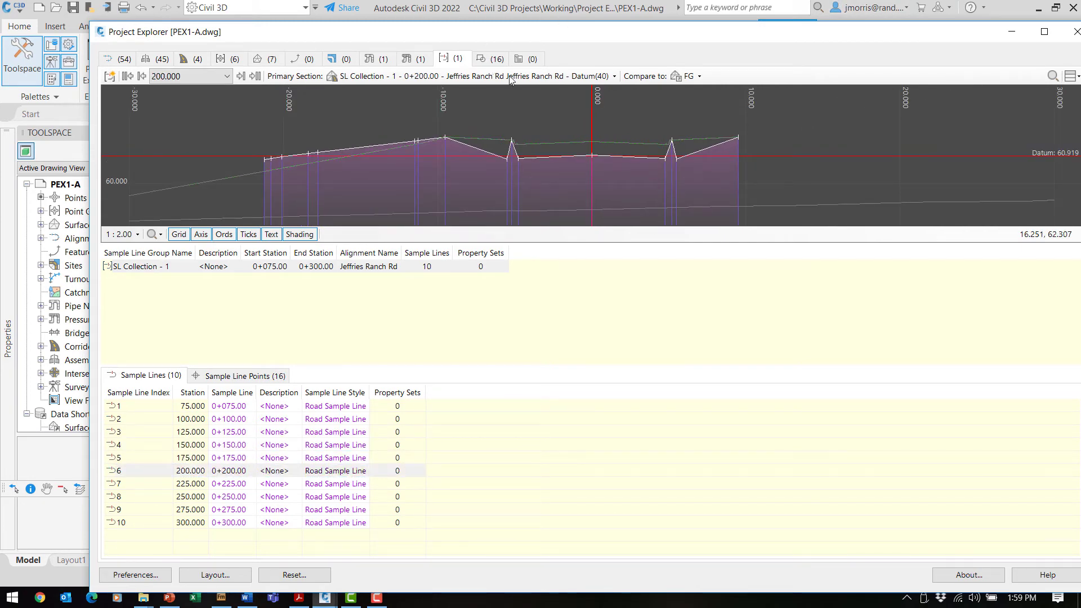
click(492, 60)
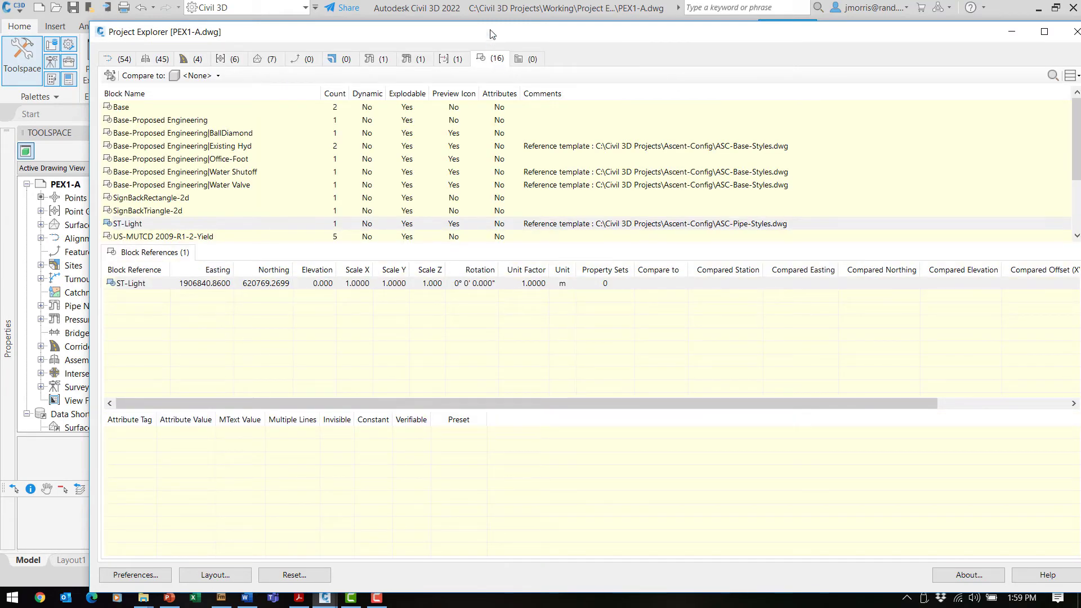
drag(491, 34, 512, 28)
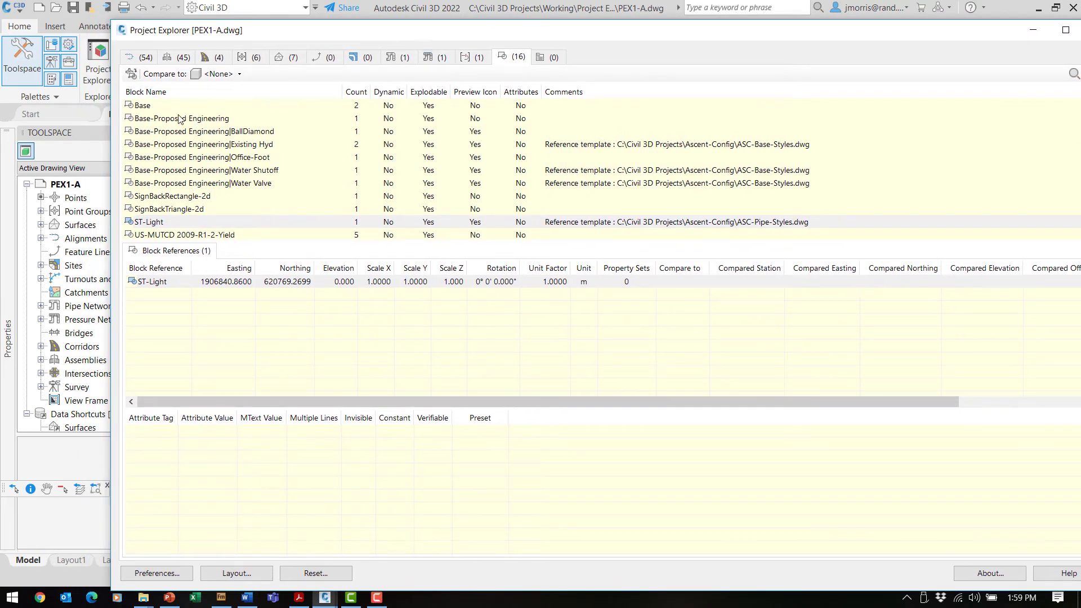
click(145, 109)
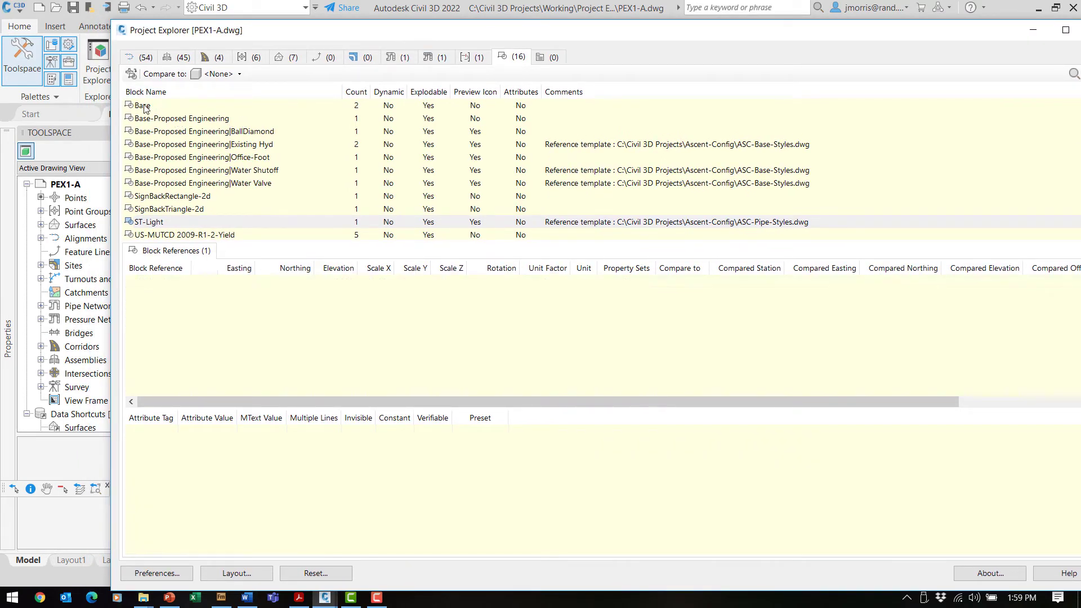
double_click(352, 34)
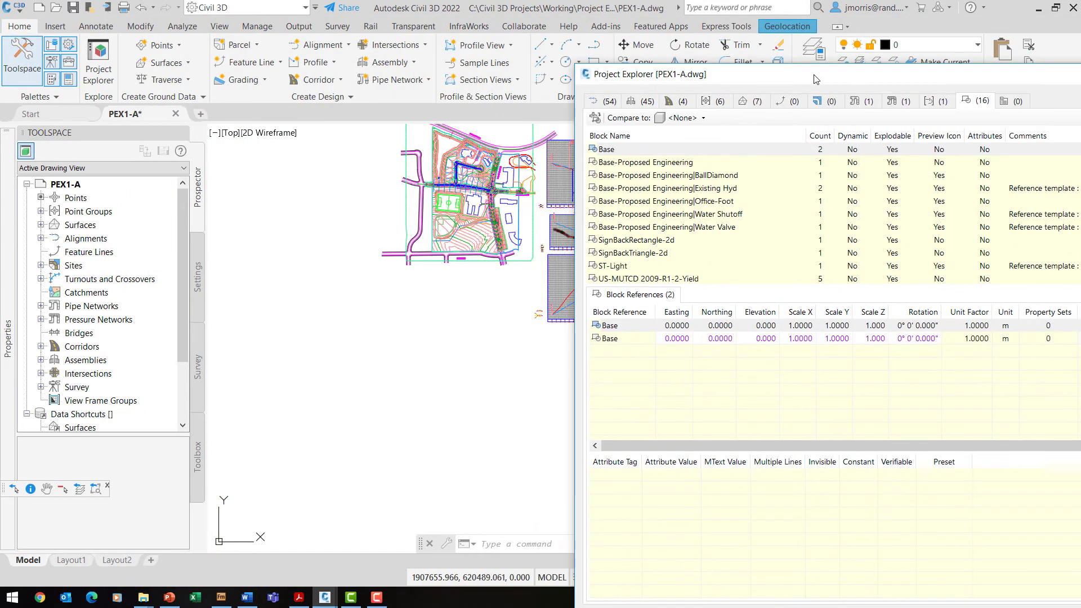
click(622, 153)
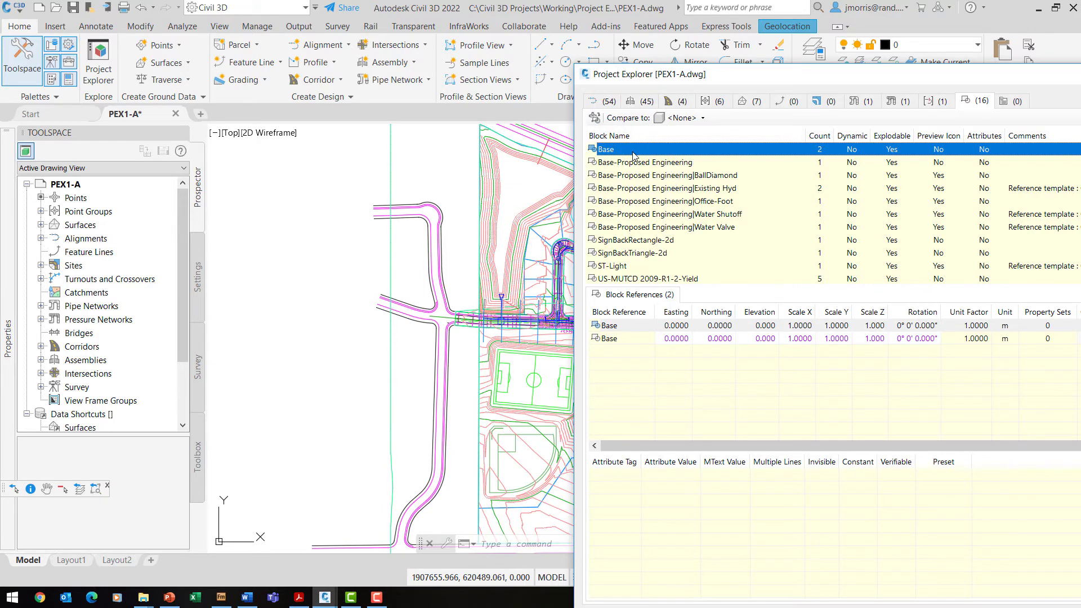
click(622, 271)
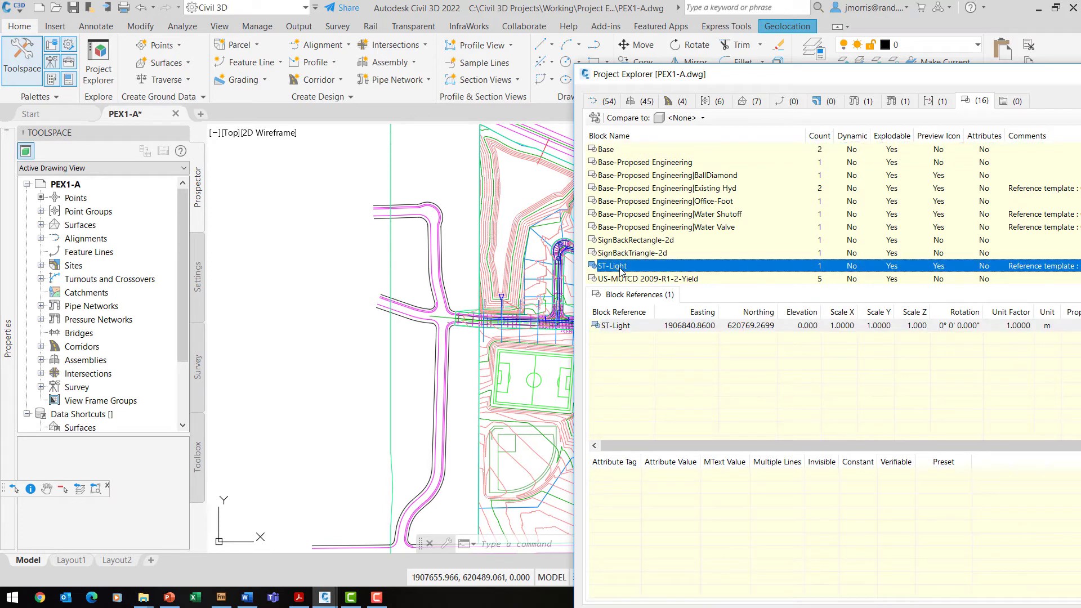
double_click(620, 271)
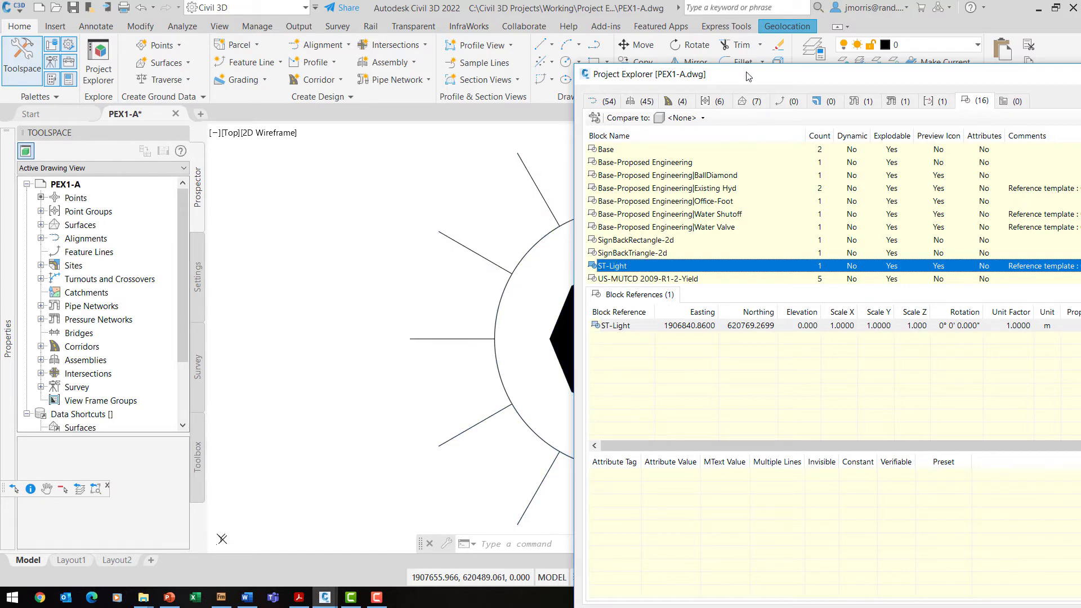
drag(745, 76, 699, 62)
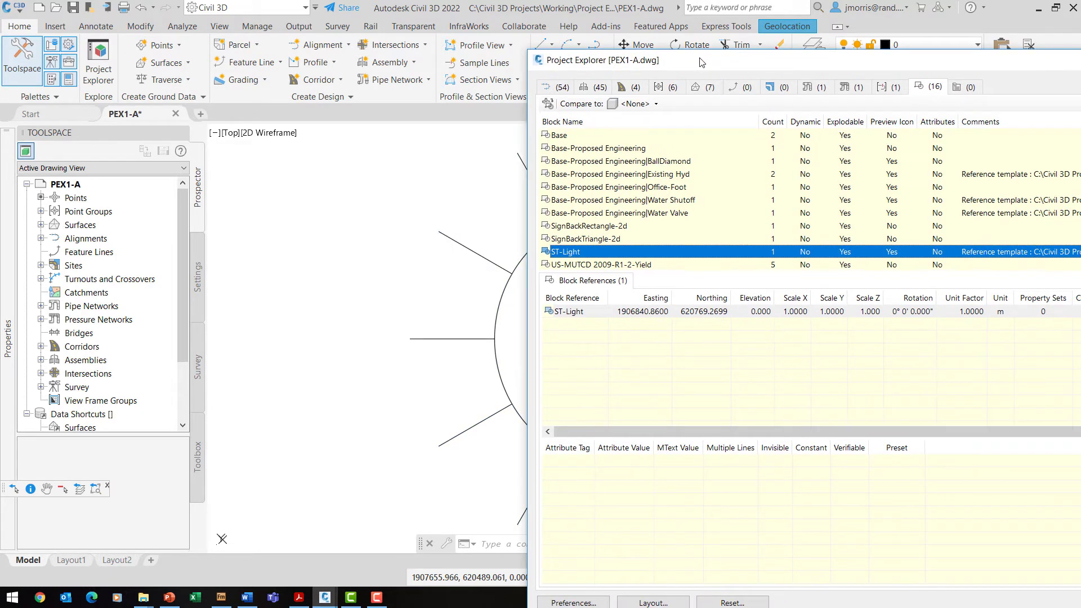
click(635, 153)
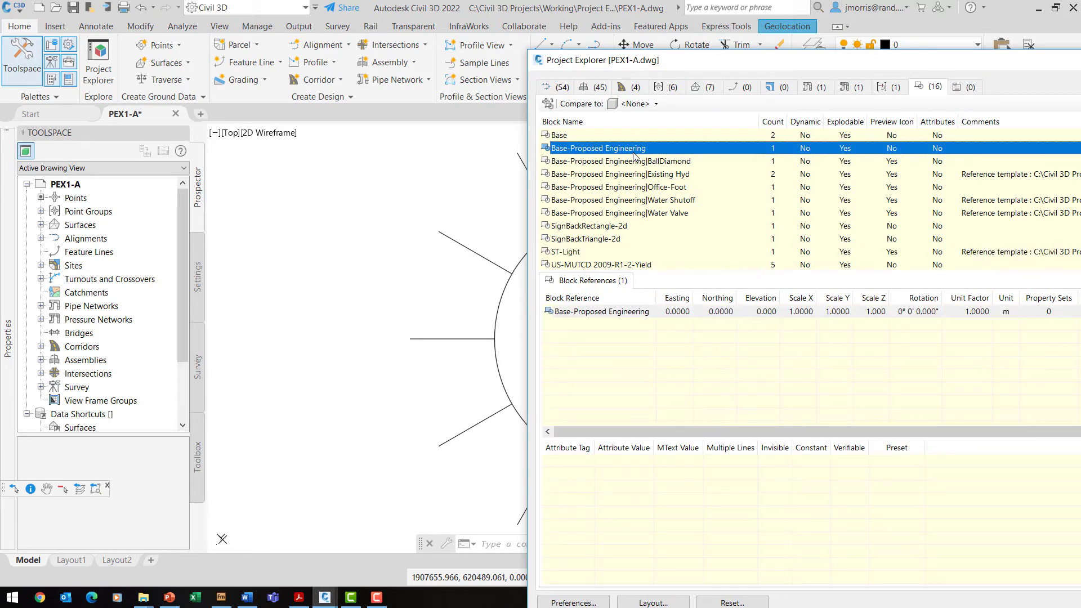
mouse_move(682, 61)
mouse_down()
mouse_move(225, 33)
mouse_move(241, 34)
mouse_up()
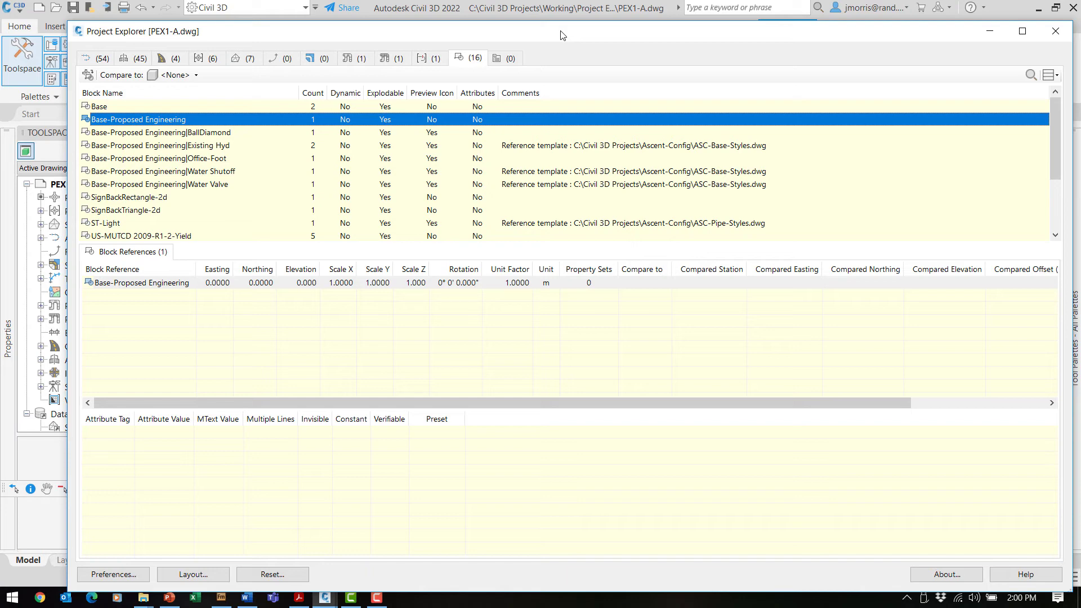
Create a new object set named 'Pipes in Mspace' and open its Object Set Action choices.
click(506, 63)
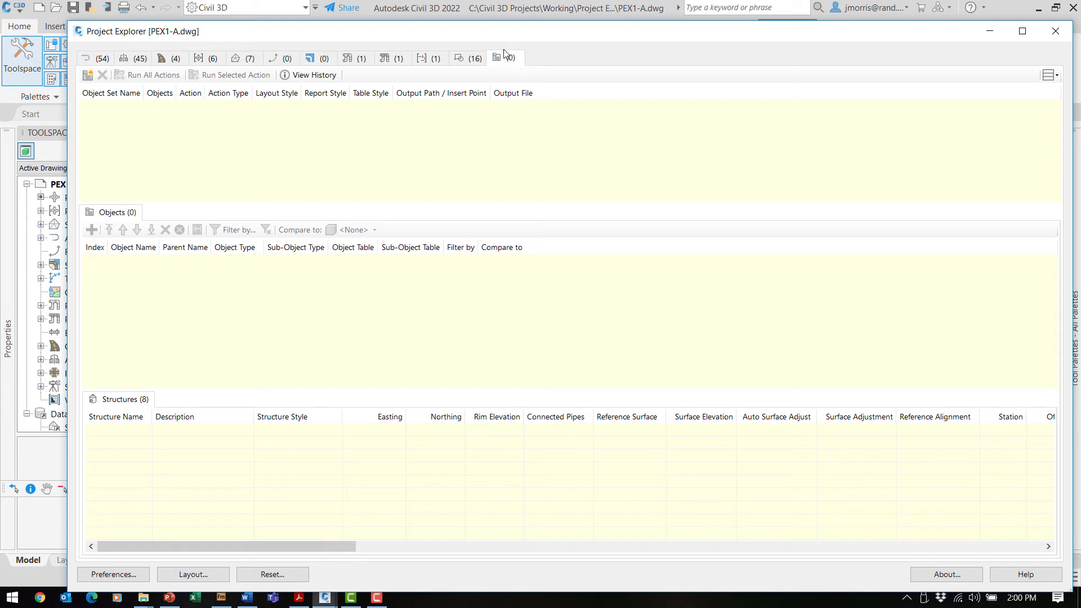
drag(512, 32, 511, 20)
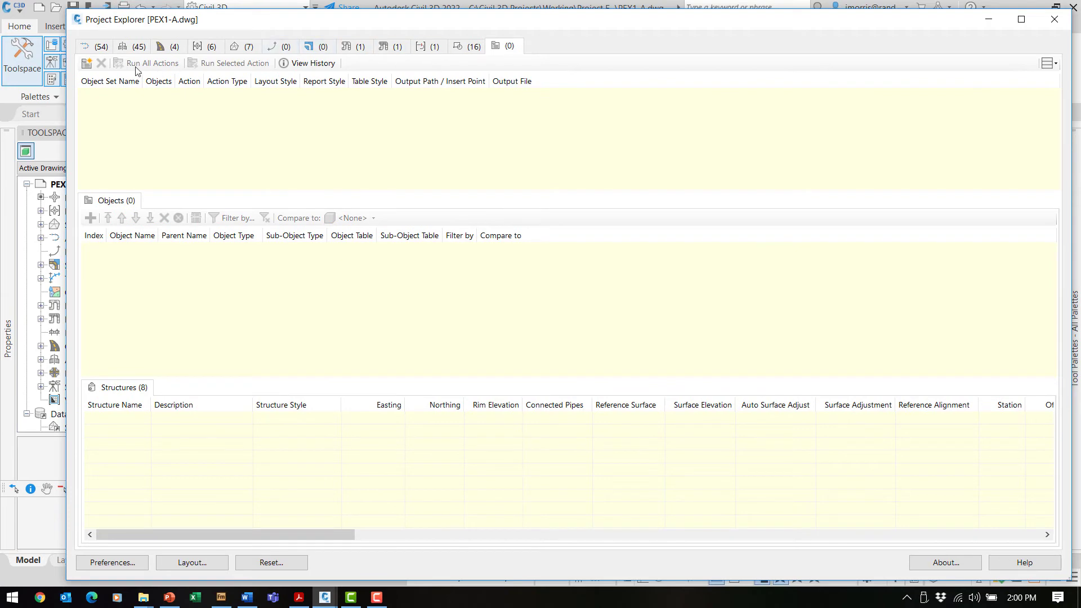
click(85, 64)
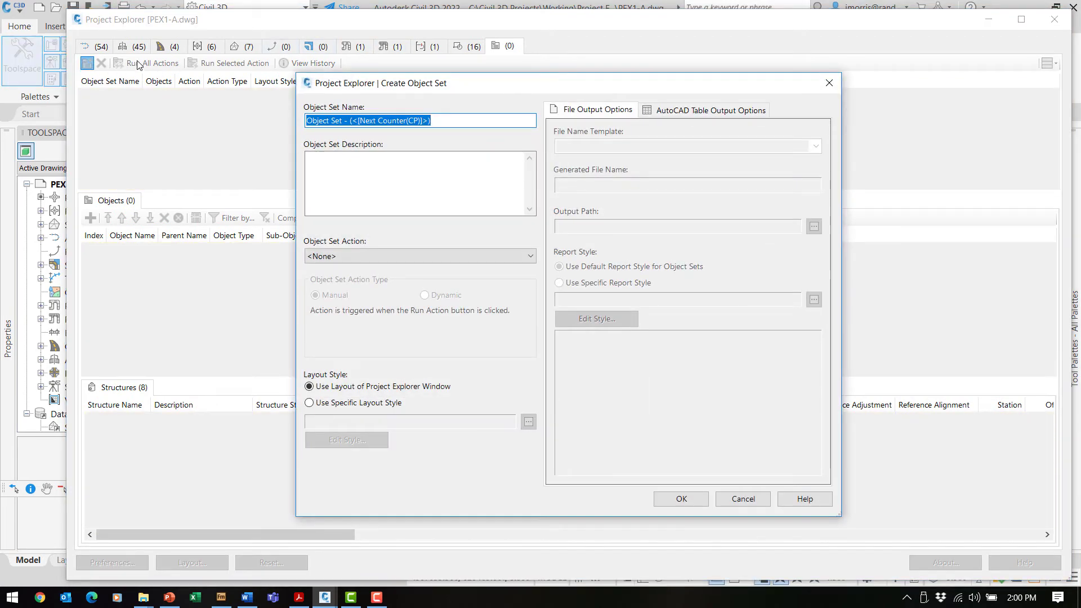
text(Pipes in M)
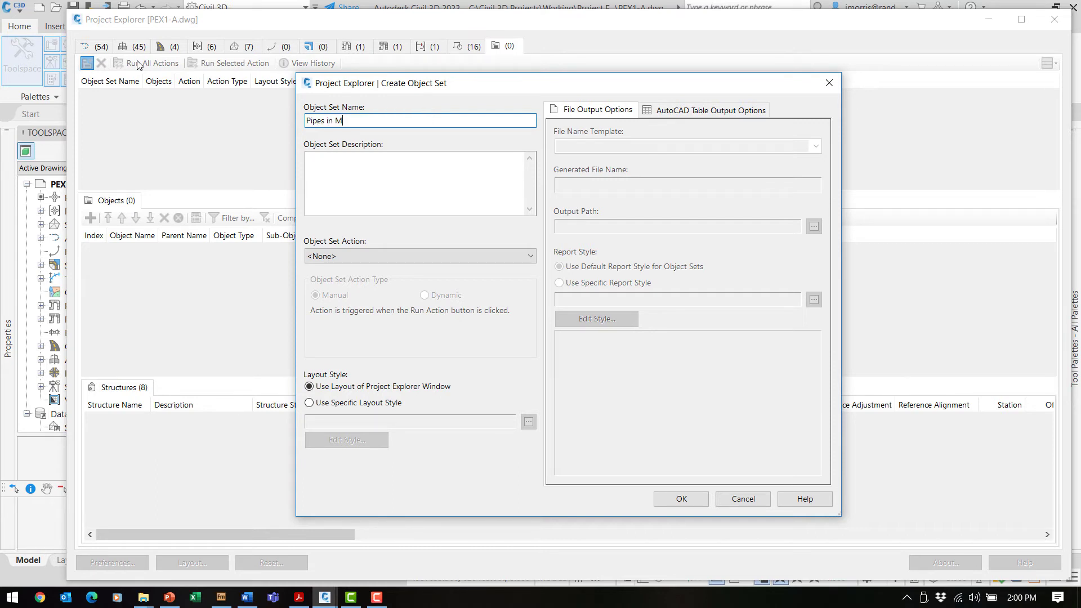
text(space)
click(352, 258)
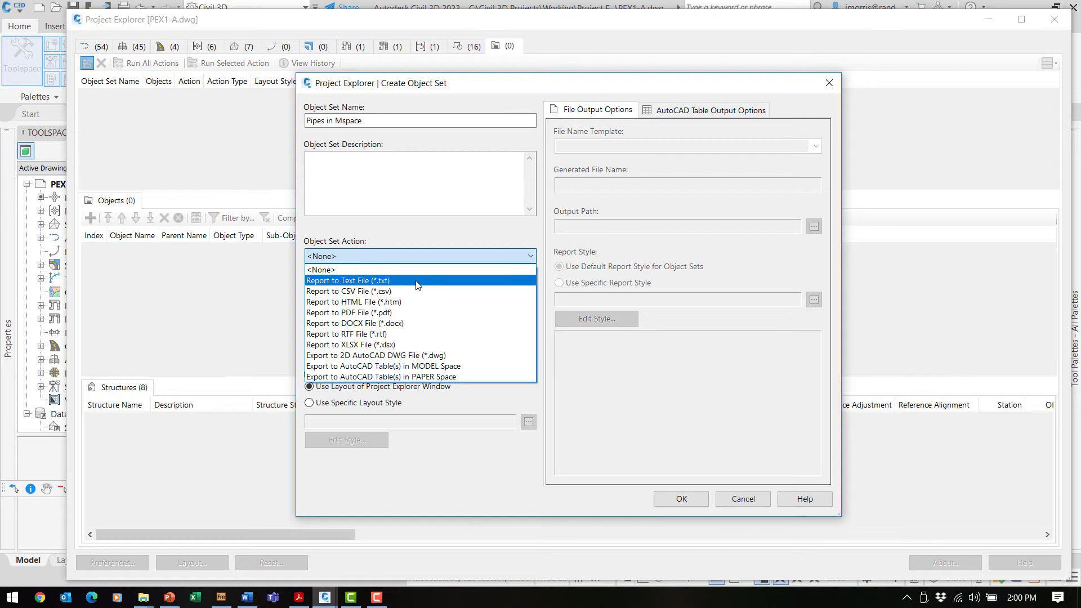
Set the action to Export to AutoCAD Table(s) in MODEL Space with Dynamic action type.
click(467, 367)
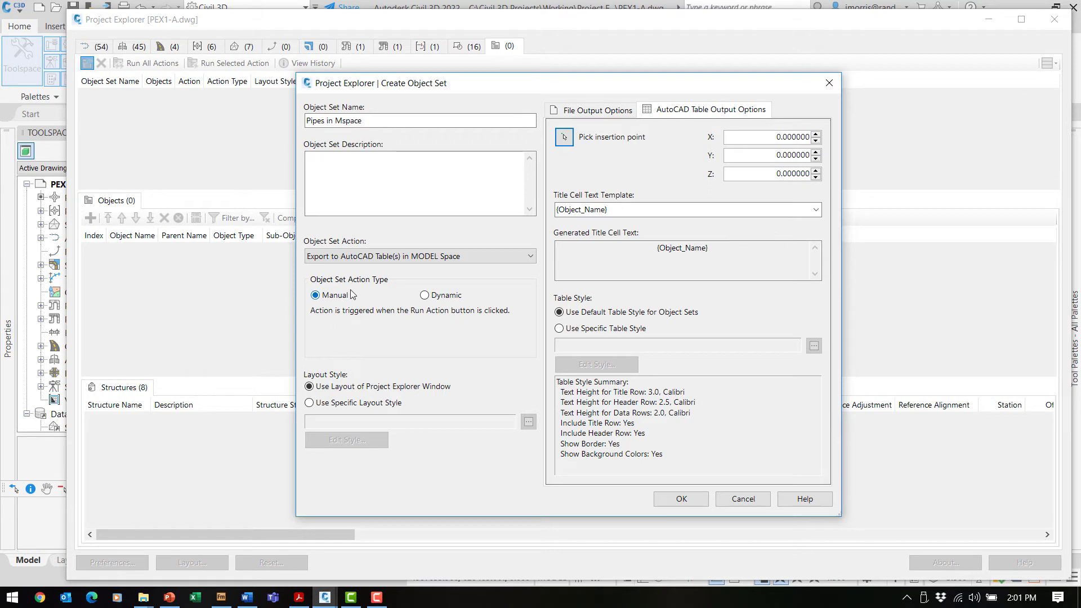
click(424, 296)
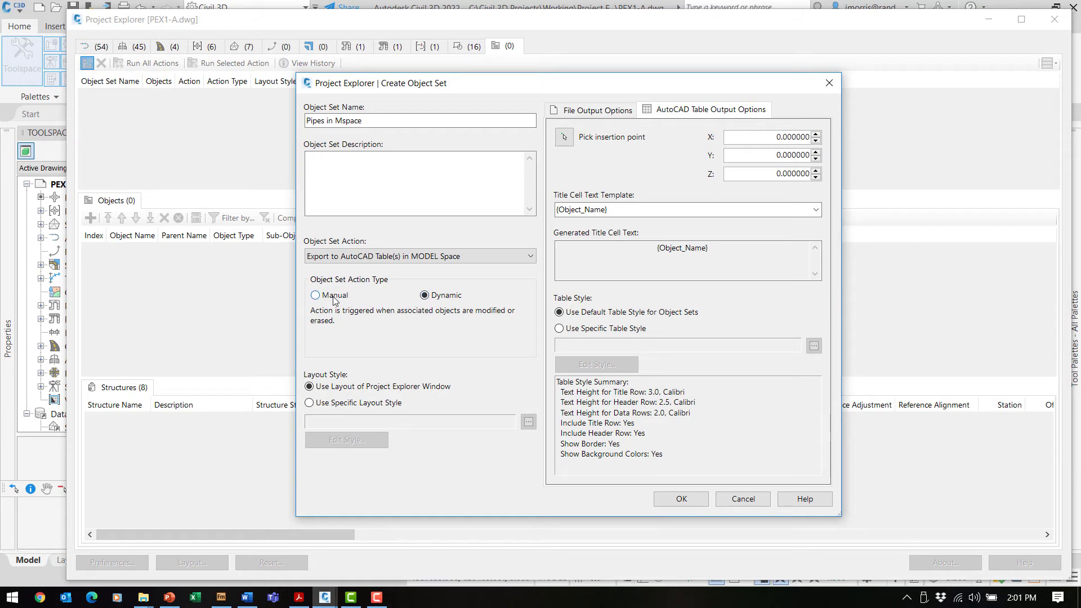
click(316, 295)
click(595, 111)
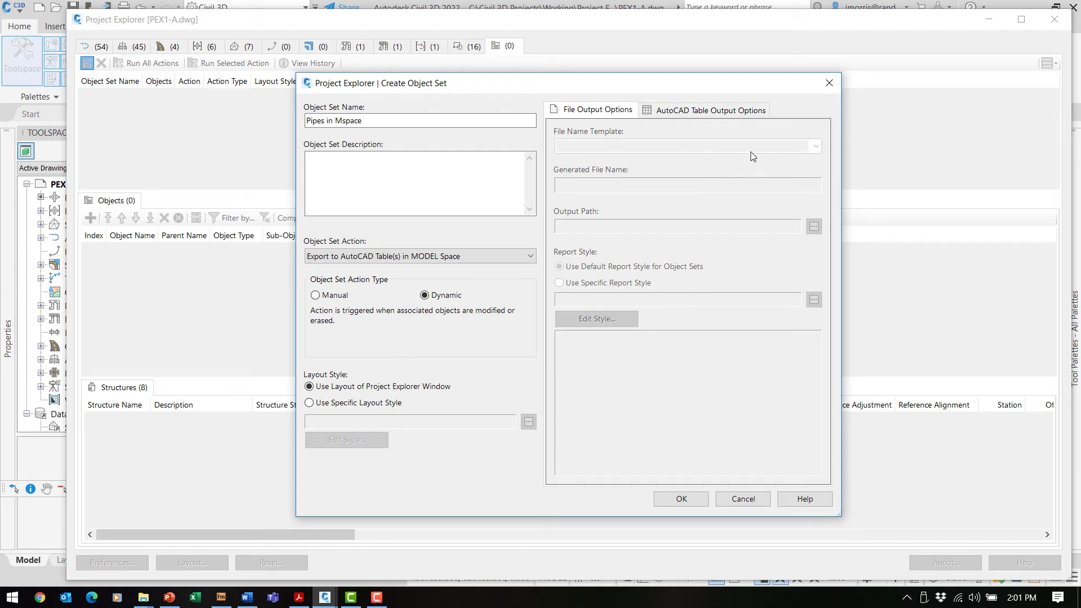
click(710, 113)
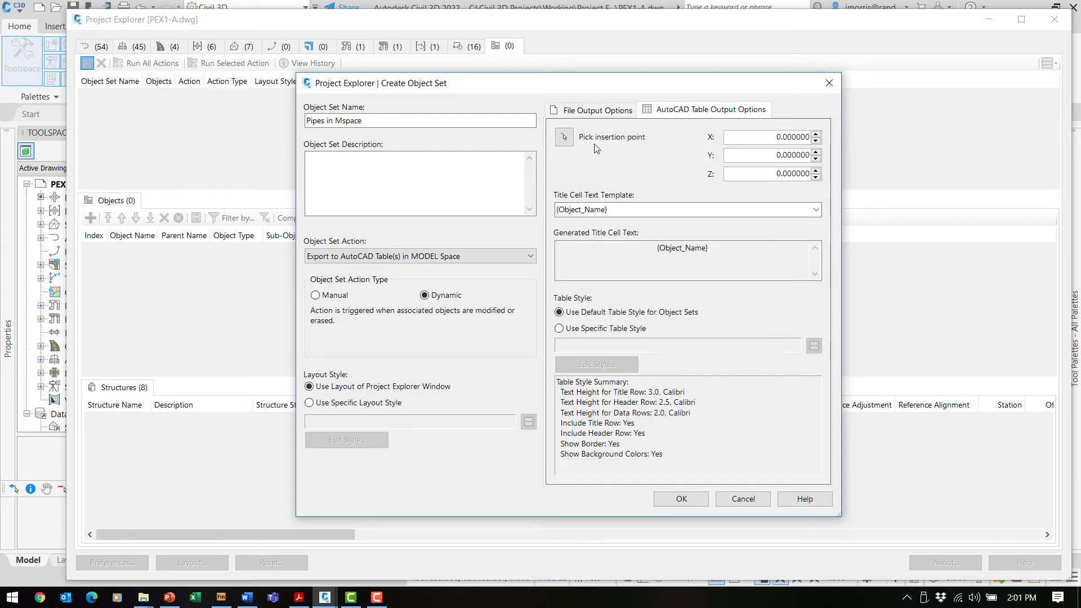
Place the Pipes in Mspace table insertion point in model space, keep the {Object_Name} title template, and create the set.
click(564, 138)
drag(598, 35, 591, 304)
scroll(788, 175, down, 3)
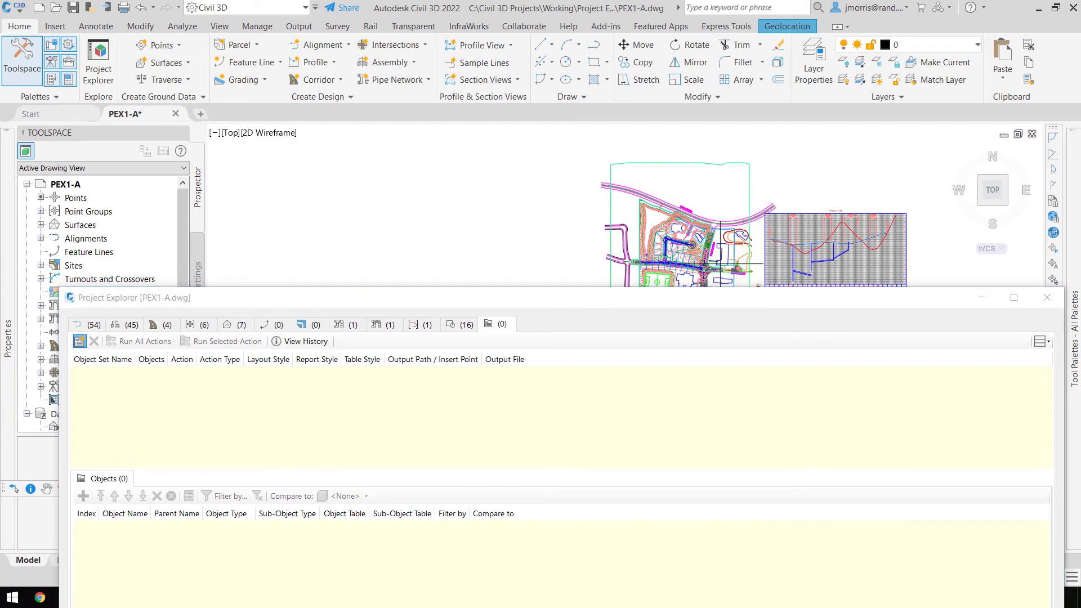
mouse_move(721, 302)
mouse_down()
mouse_move(712, 16)
mouse_move(726, 242)
mouse_up()
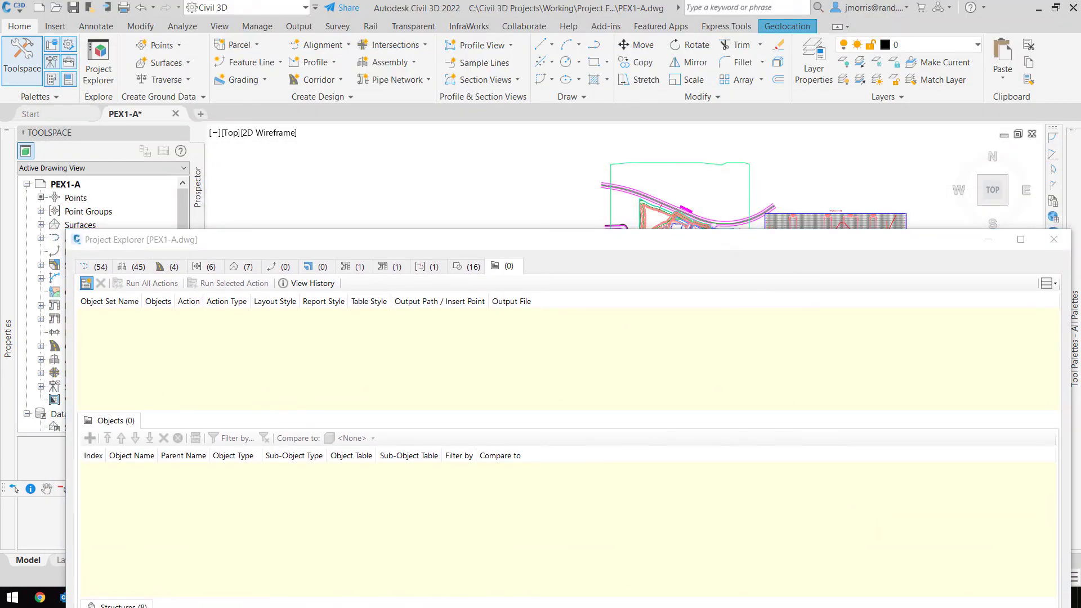
click(774, 182)
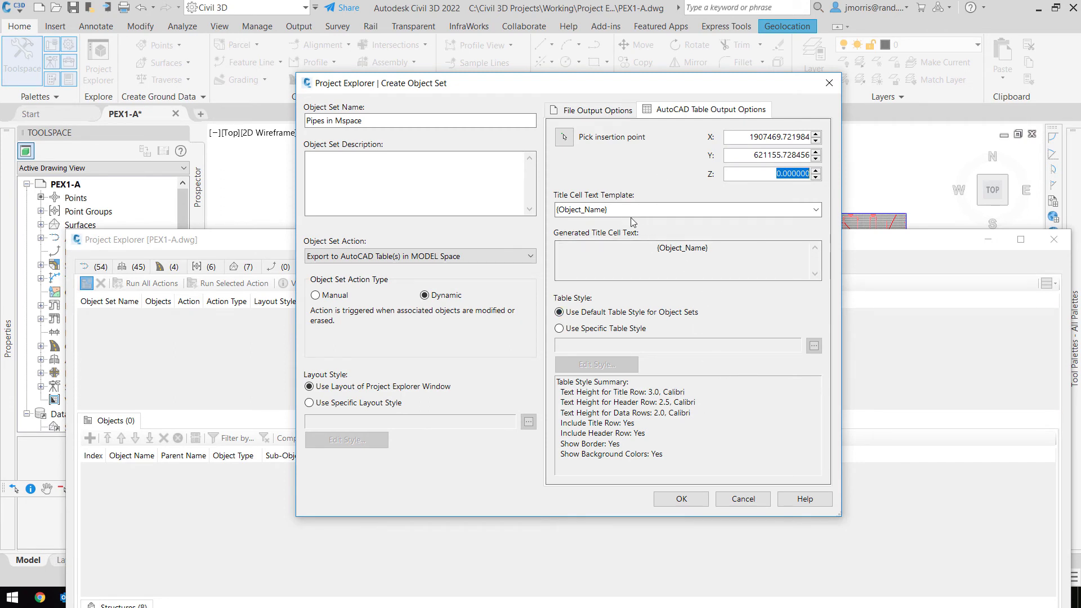
click(816, 210)
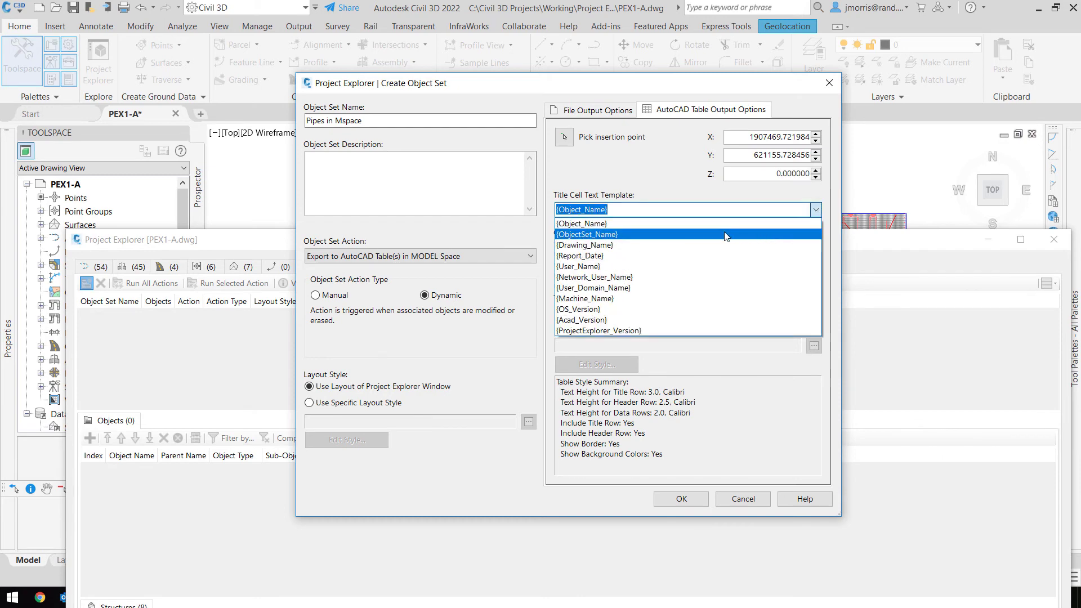
click(586, 225)
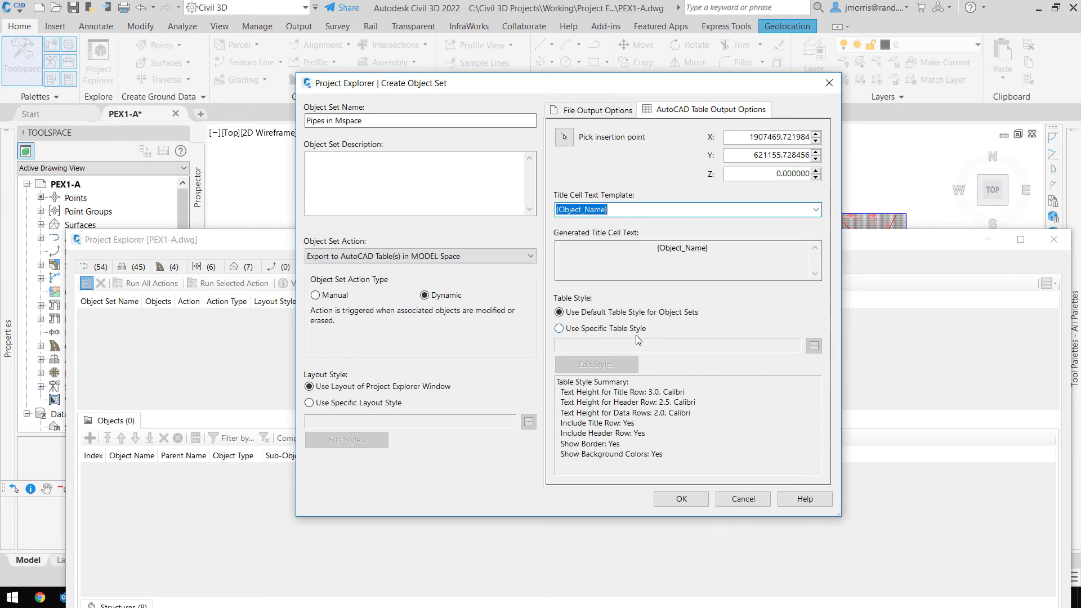
click(682, 499)
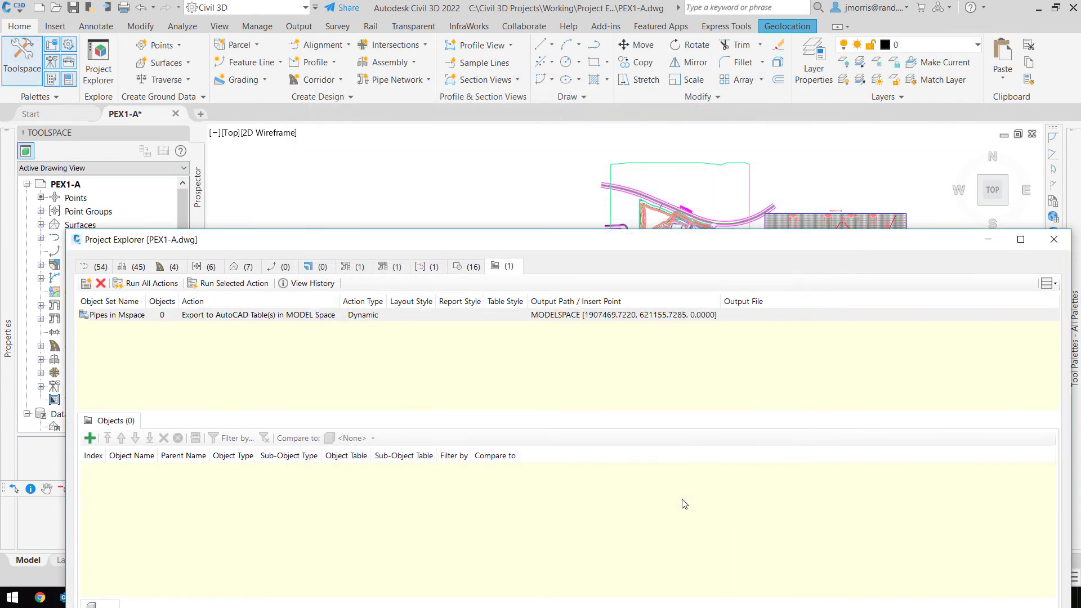
drag(650, 249, 616, 32)
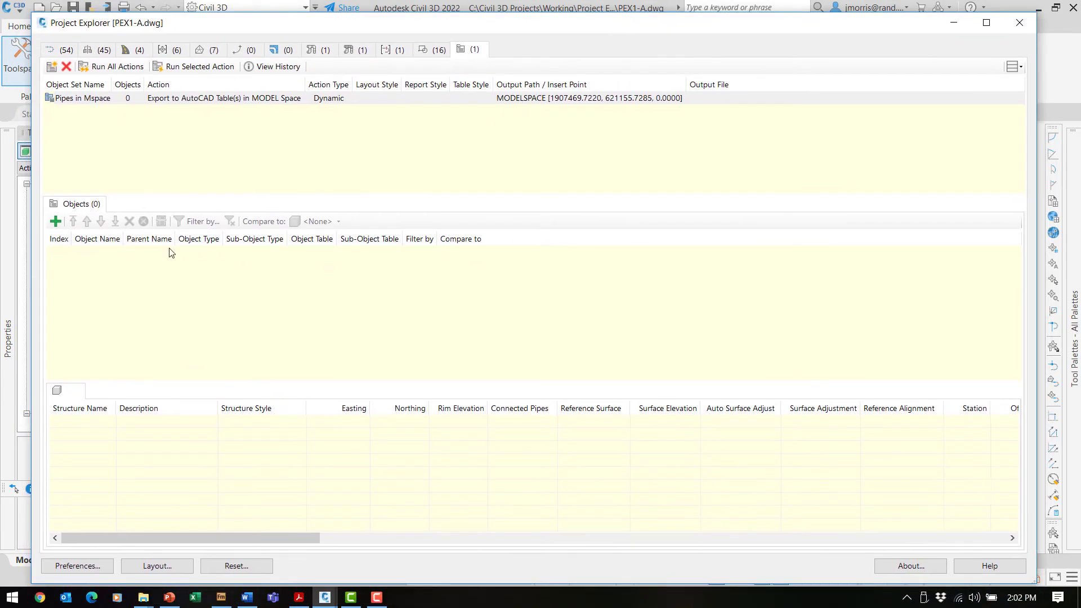
click(56, 222)
click(56, 221)
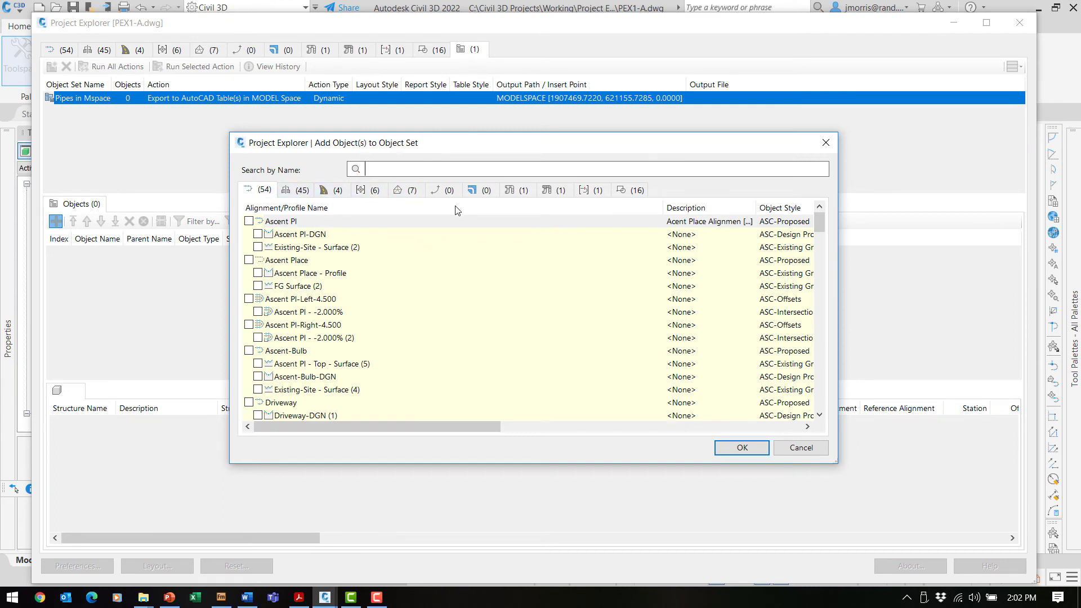
click(514, 193)
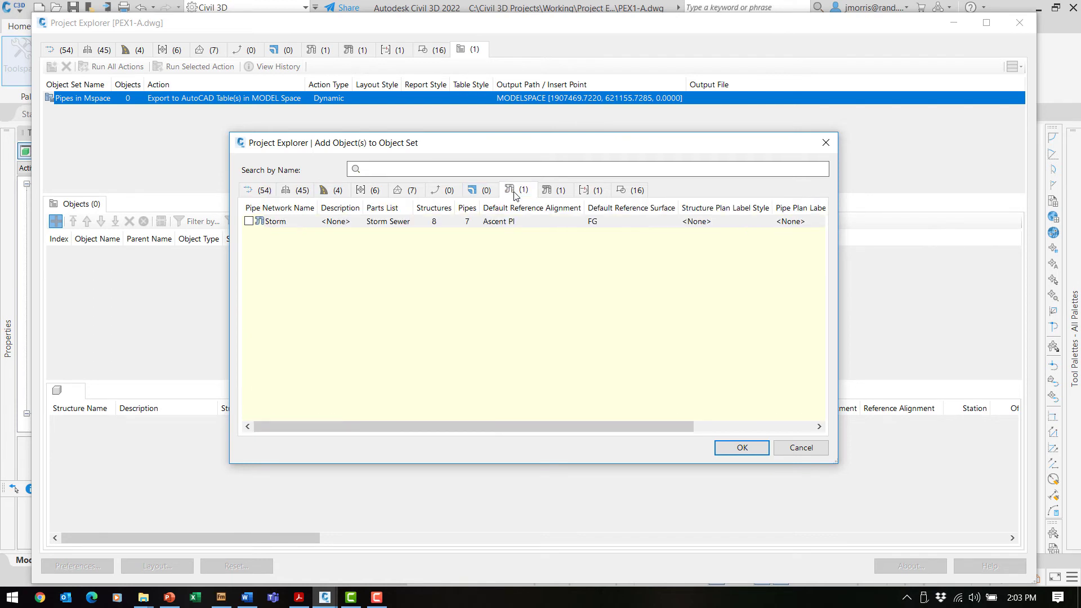
click(249, 222)
click(249, 222)
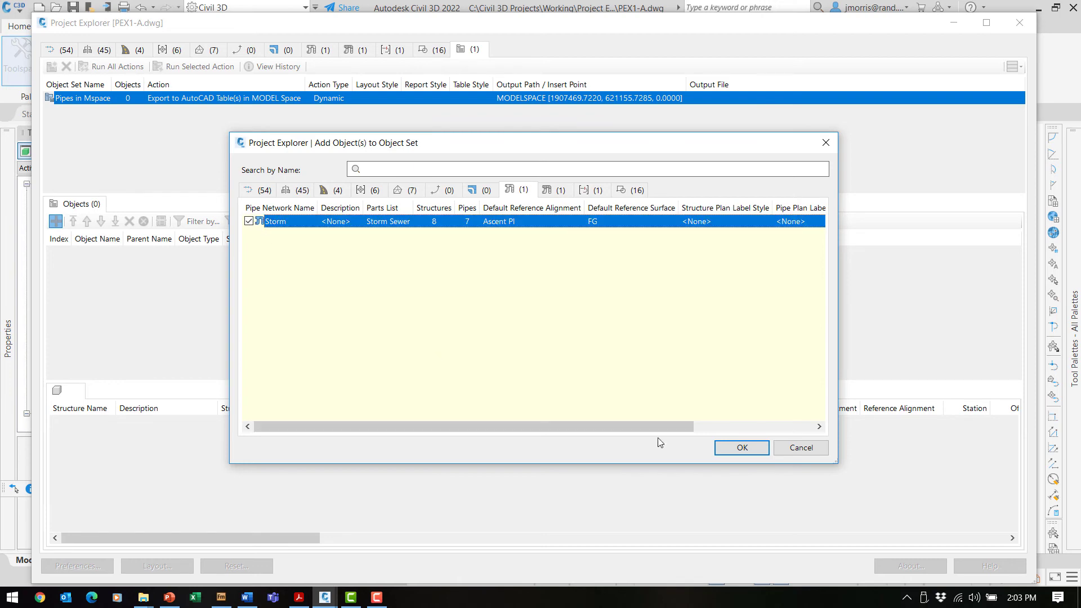
click(742, 448)
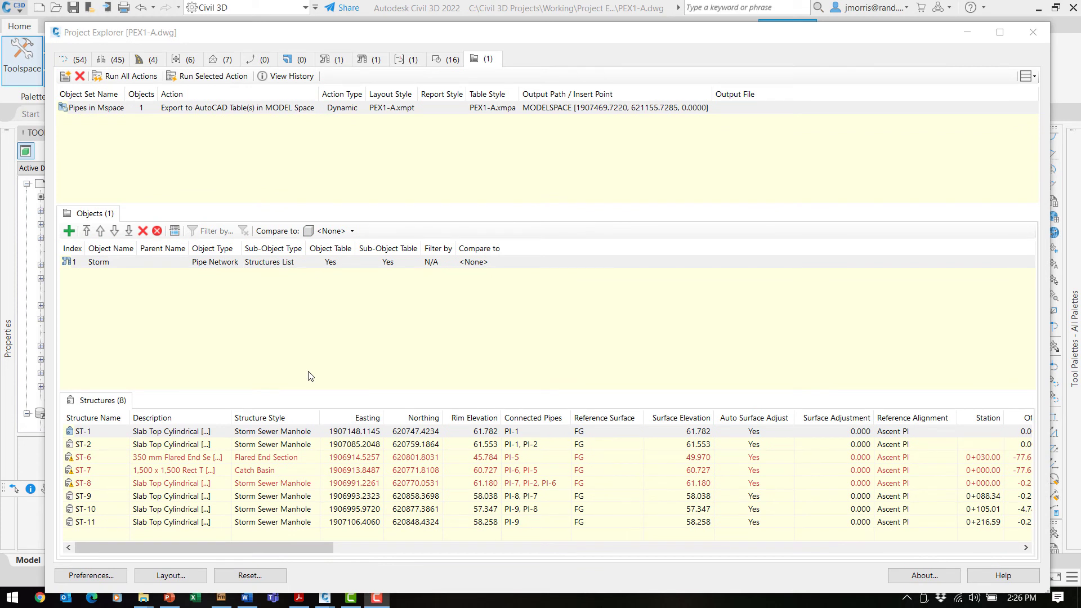
Change the Storm object's exported sub-object type to Pipes List.
click(282, 266)
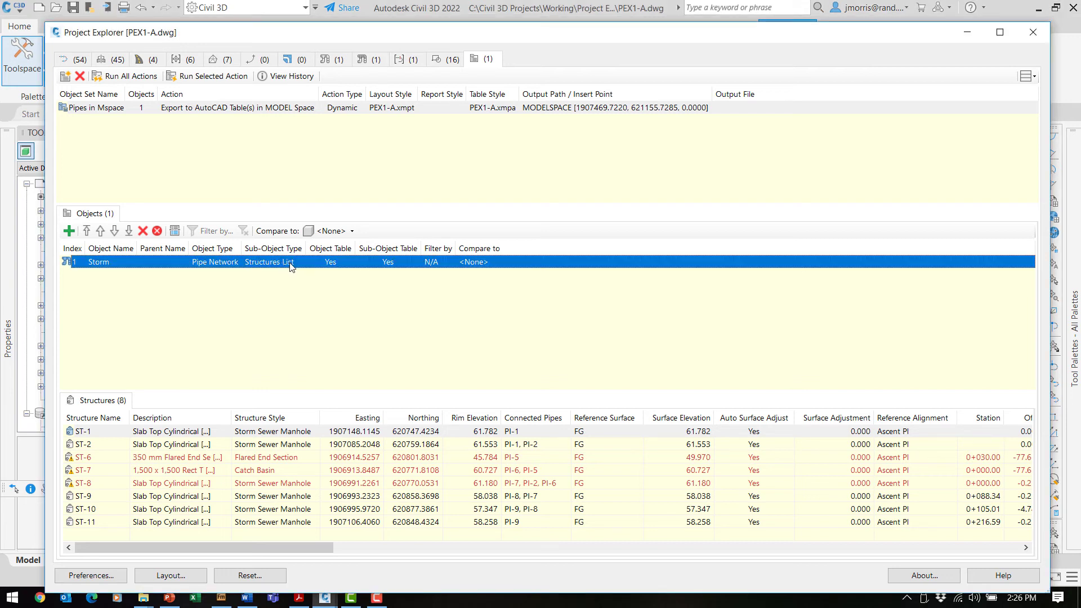
double_click(291, 265)
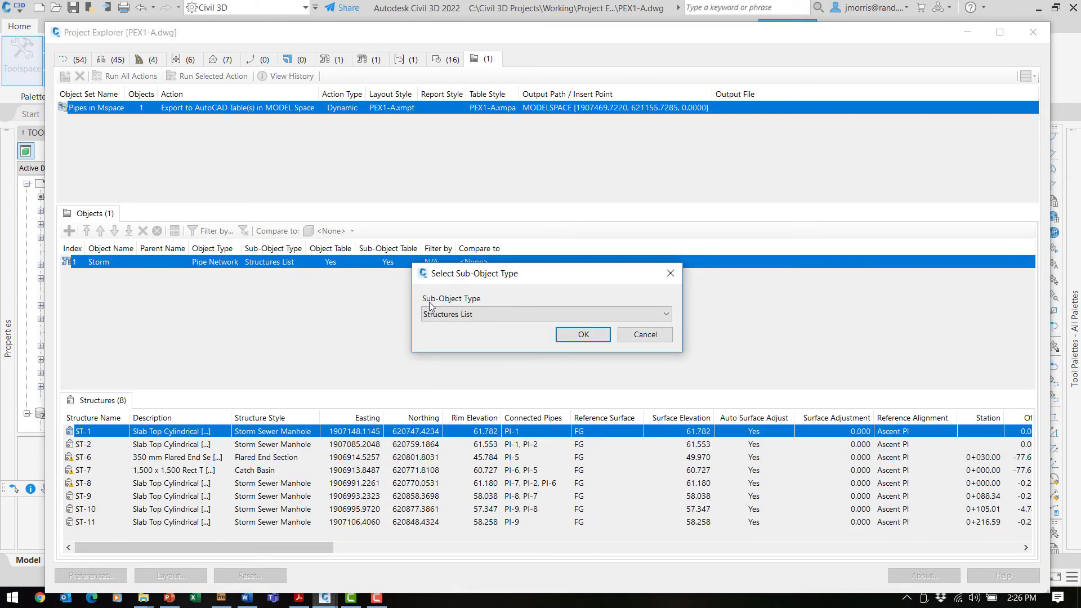
click(666, 314)
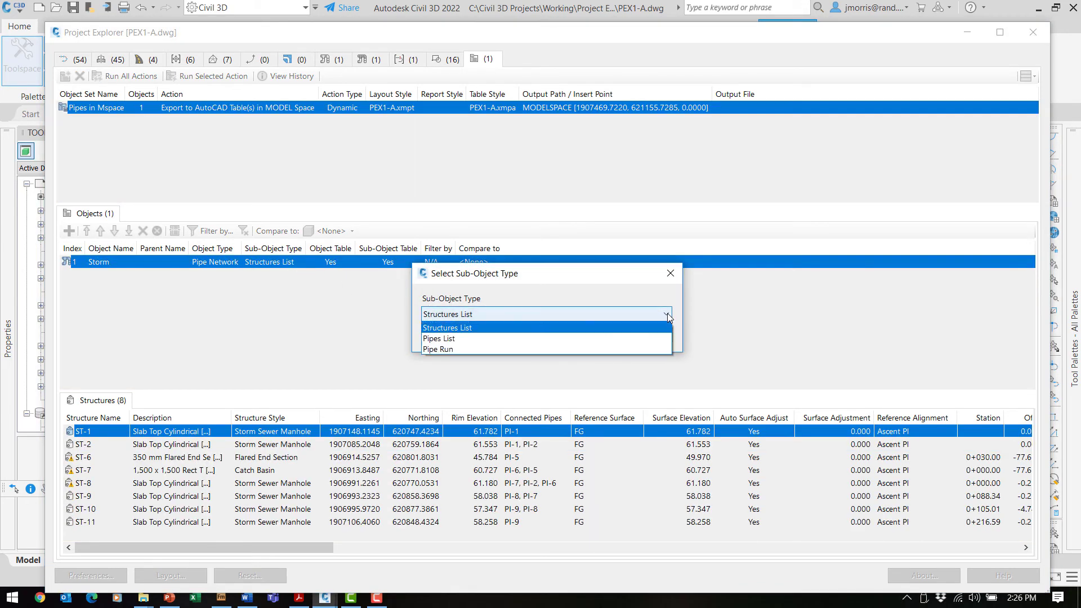
click(584, 339)
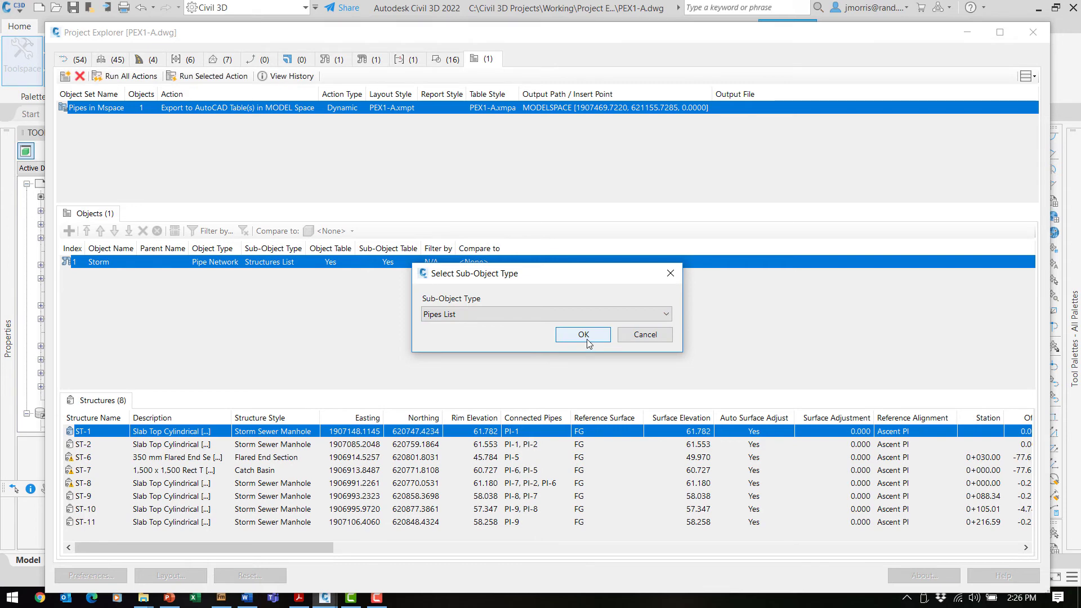
click(585, 337)
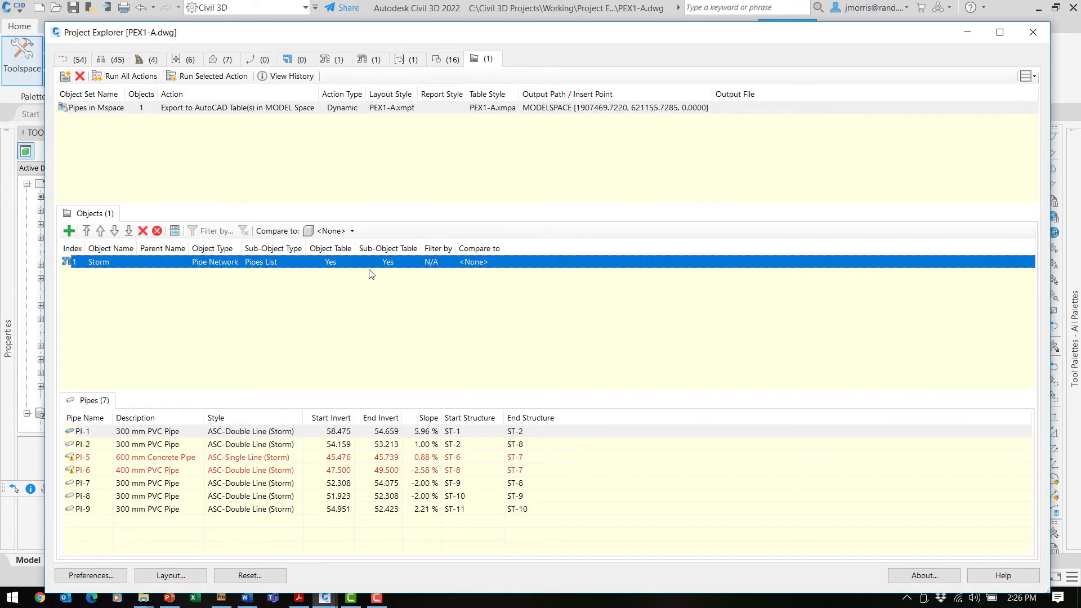
Turn off Use Object Table for Storm so only the sub-object table is output.
double_click(332, 264)
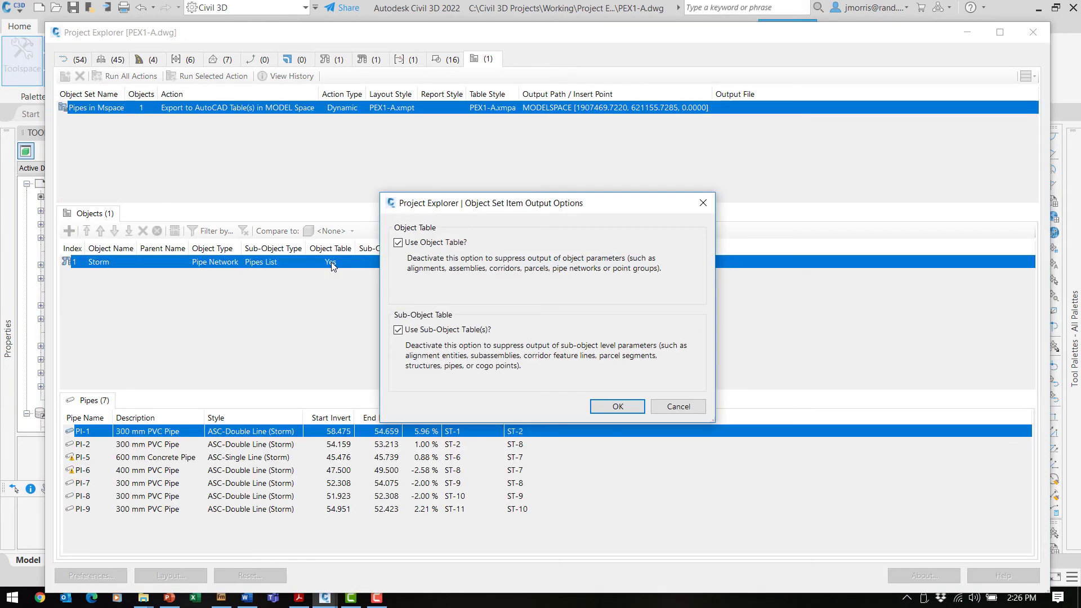
click(398, 244)
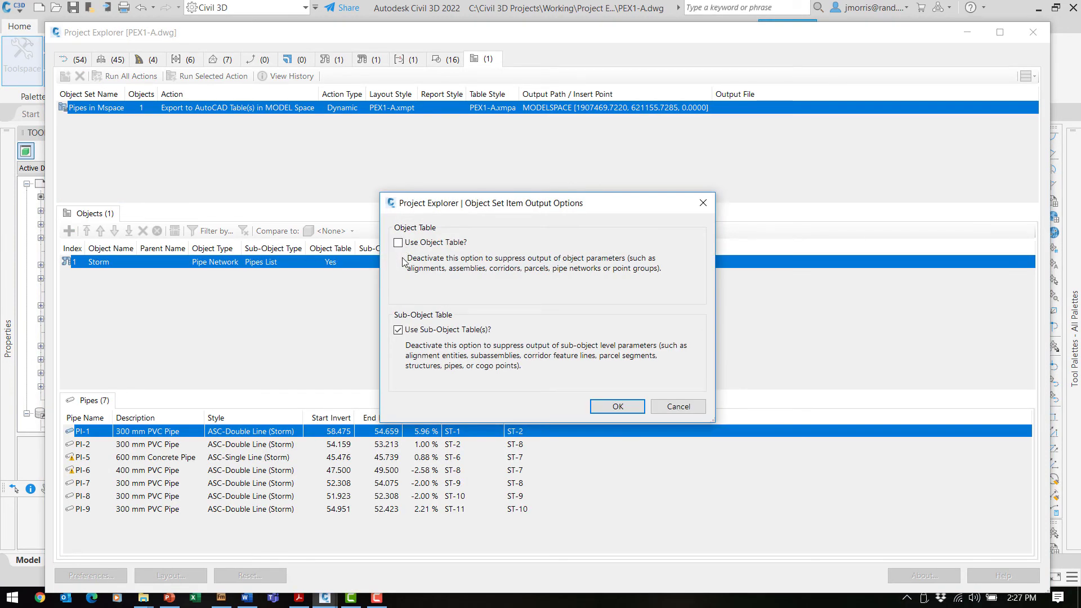
click(615, 407)
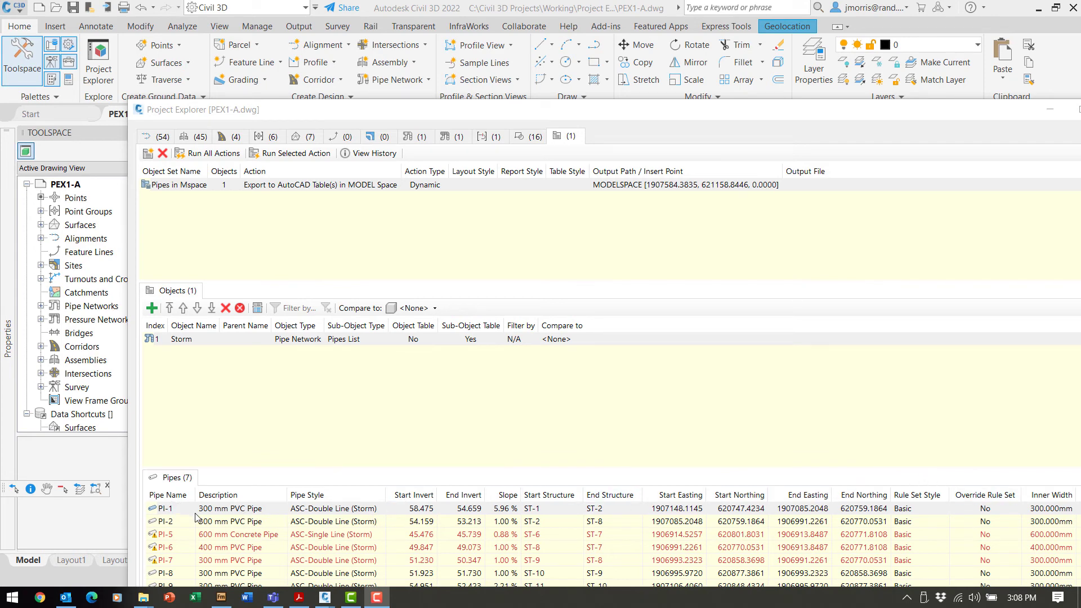
Lower Project Explorer, zoom and pan to inspect the Storm pipe table, then raise the explorer again.
double_click(533, 112)
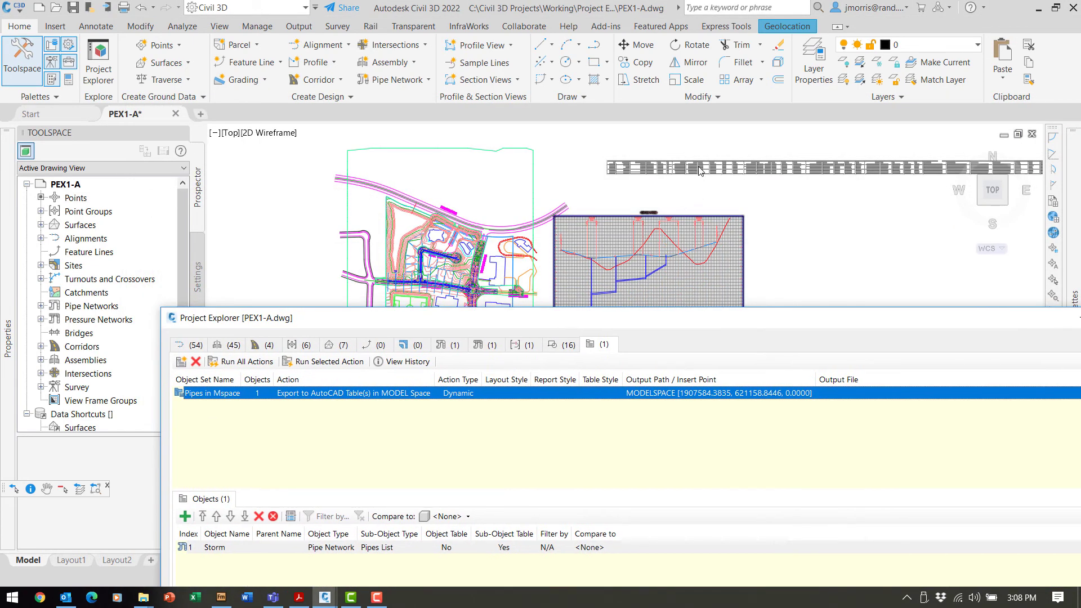
scroll(699, 171, up, 7)
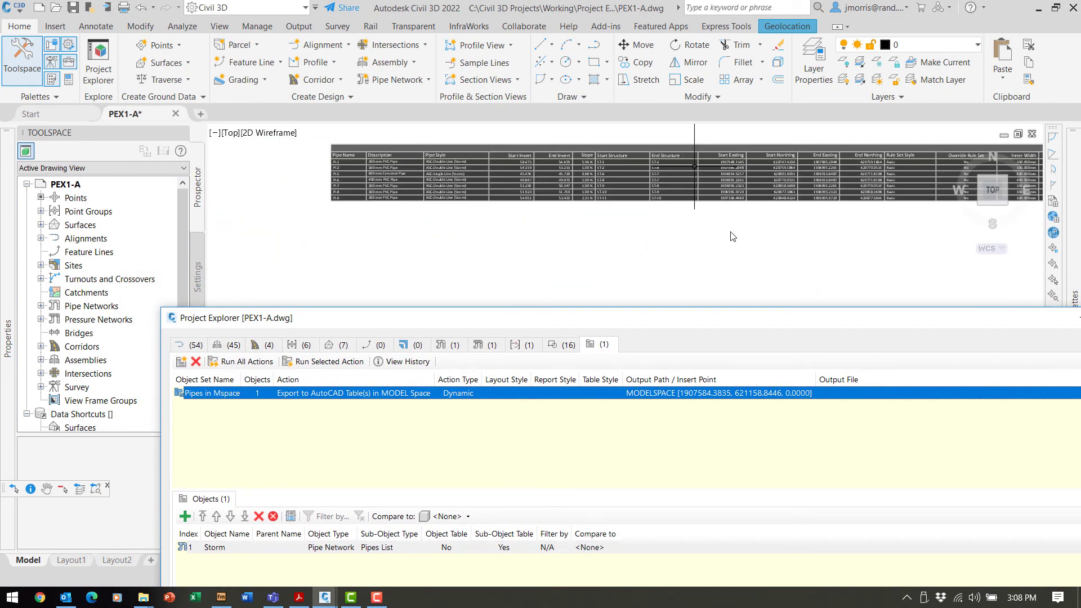
scroll(749, 229, up, 2)
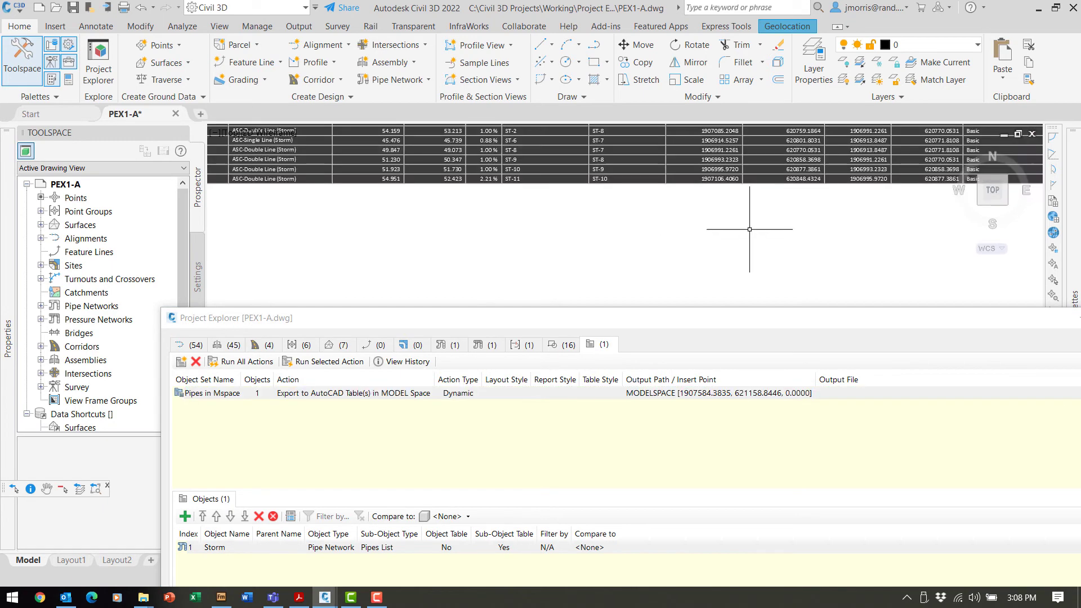
mouse_move(750, 229)
middle_down()
mouse_move(755, 288)
mouse_move(810, 293)
middle_up()
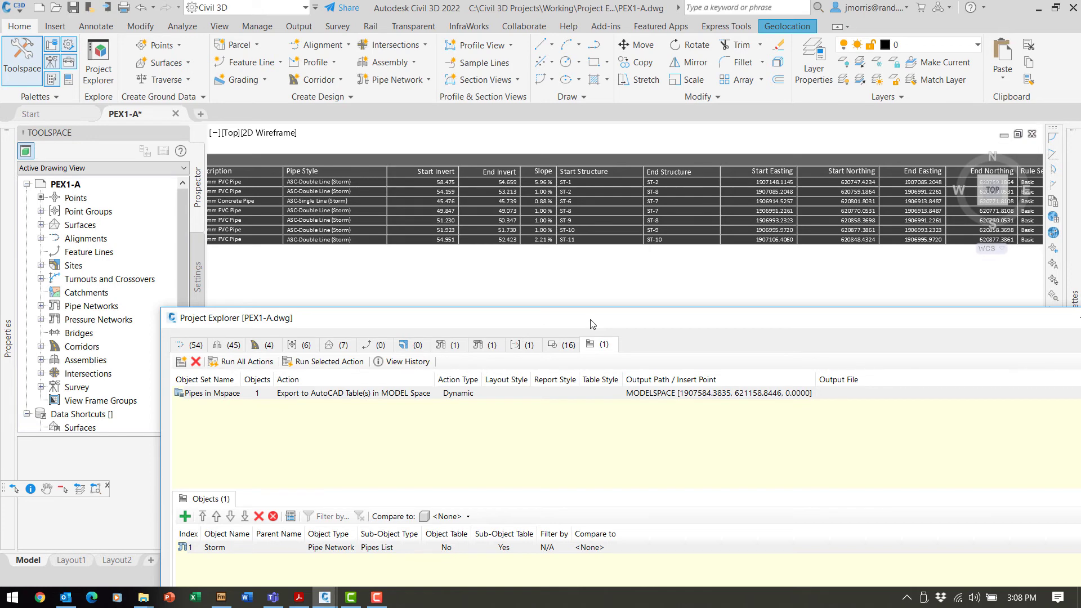
drag(590, 319, 547, 52)
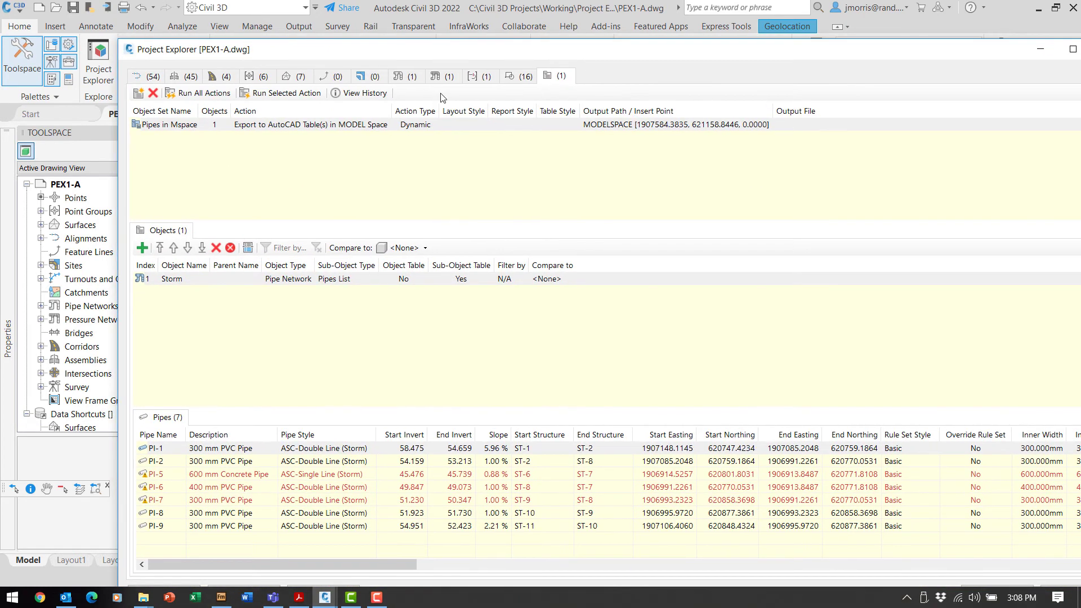
Set Pipes in Mspace to Use Specific Layout Style and open its Layout Options.
double_click(161, 129)
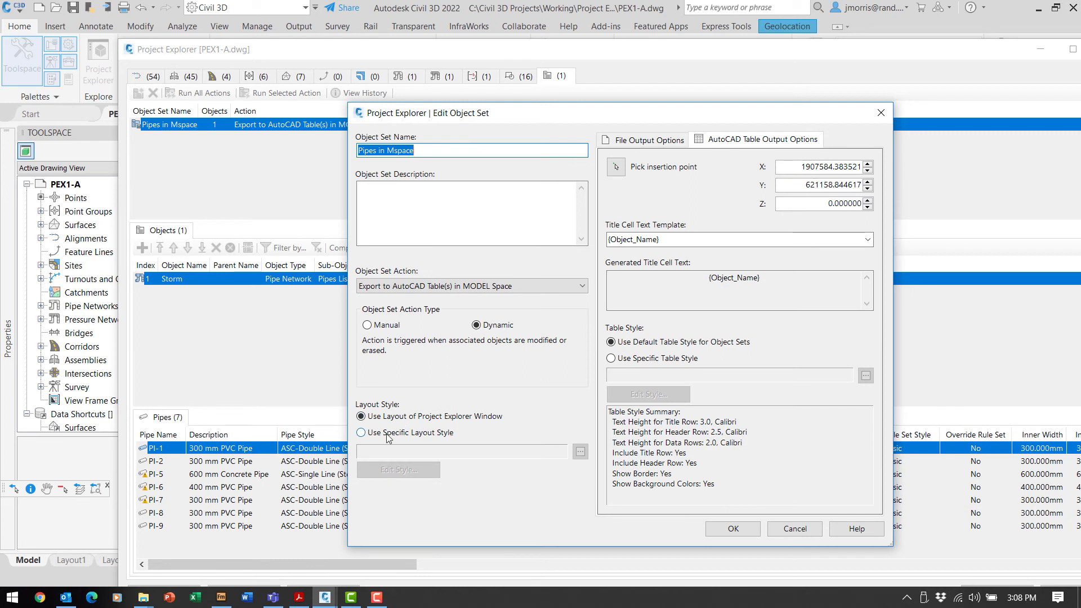
click(362, 433)
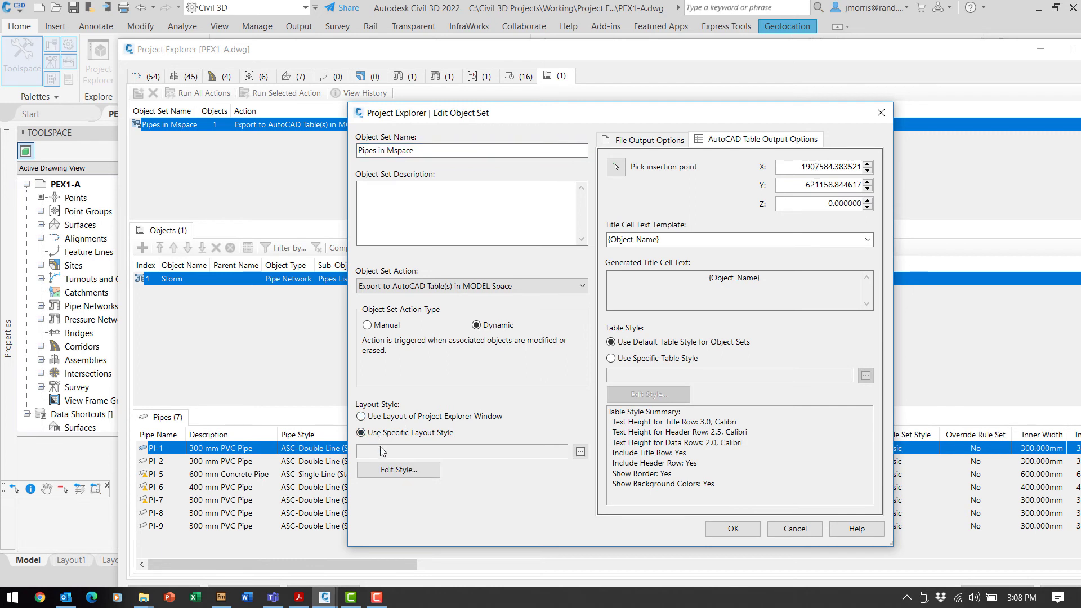
click(407, 473)
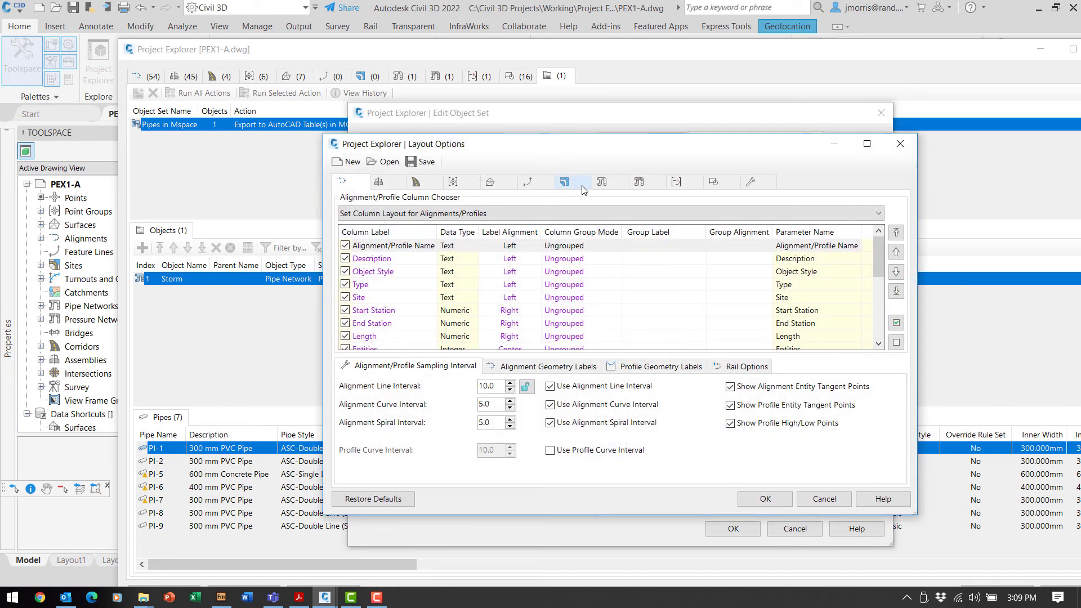
Clear the Pipes column layout and keep Pipe Name, Pipe Style, inverts, slope and structure columns.
click(602, 182)
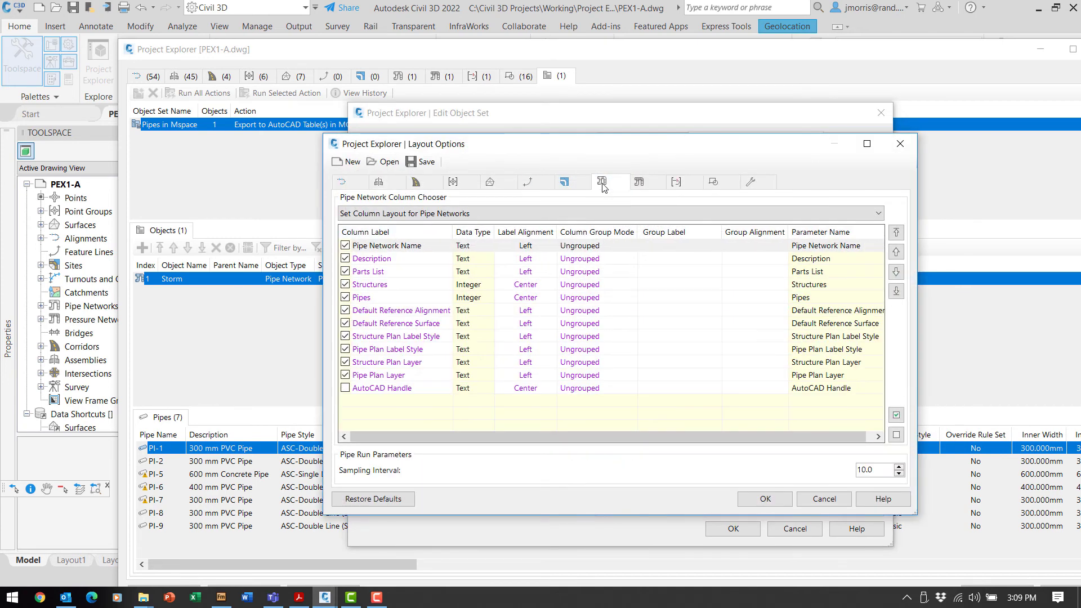
click(561, 220)
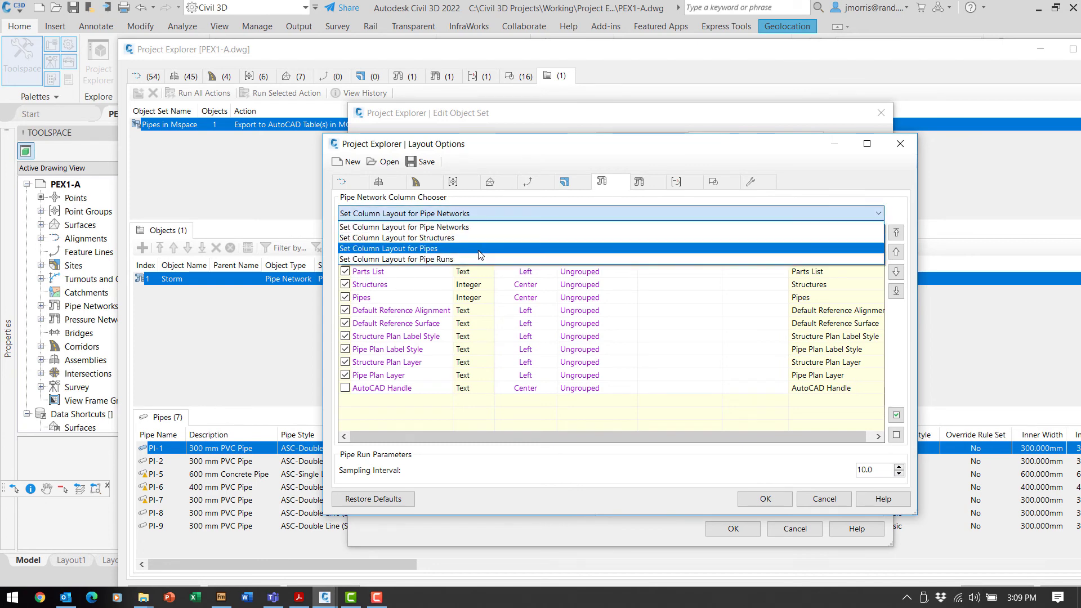
click(448, 254)
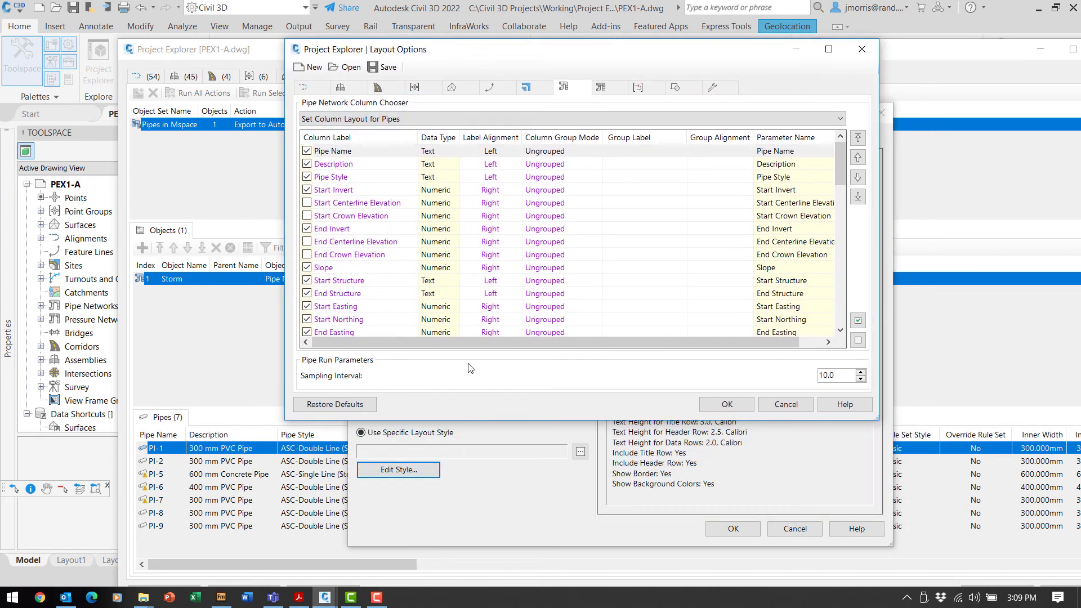
click(858, 341)
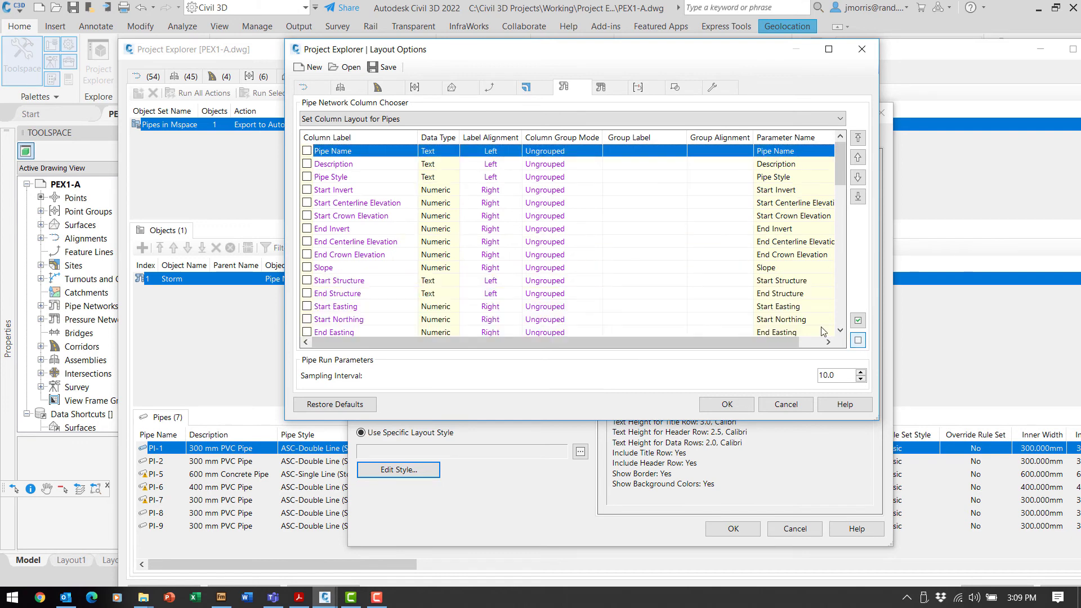
click(306, 151)
click(307, 177)
click(306, 229)
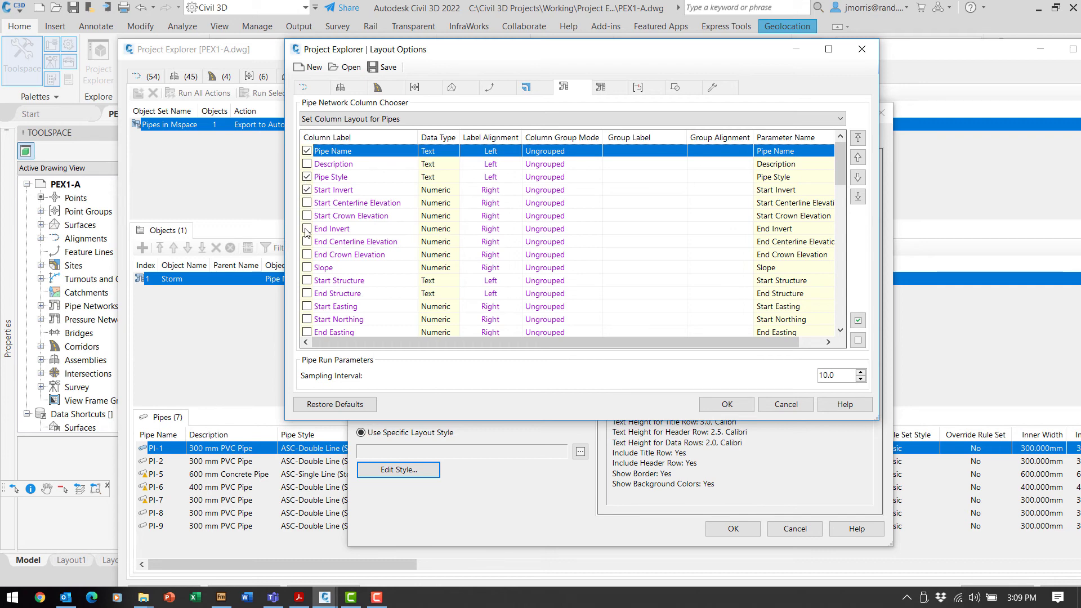
click(307, 280)
Relabel the Pipe Style column as 'Style'.
double_click(340, 177)
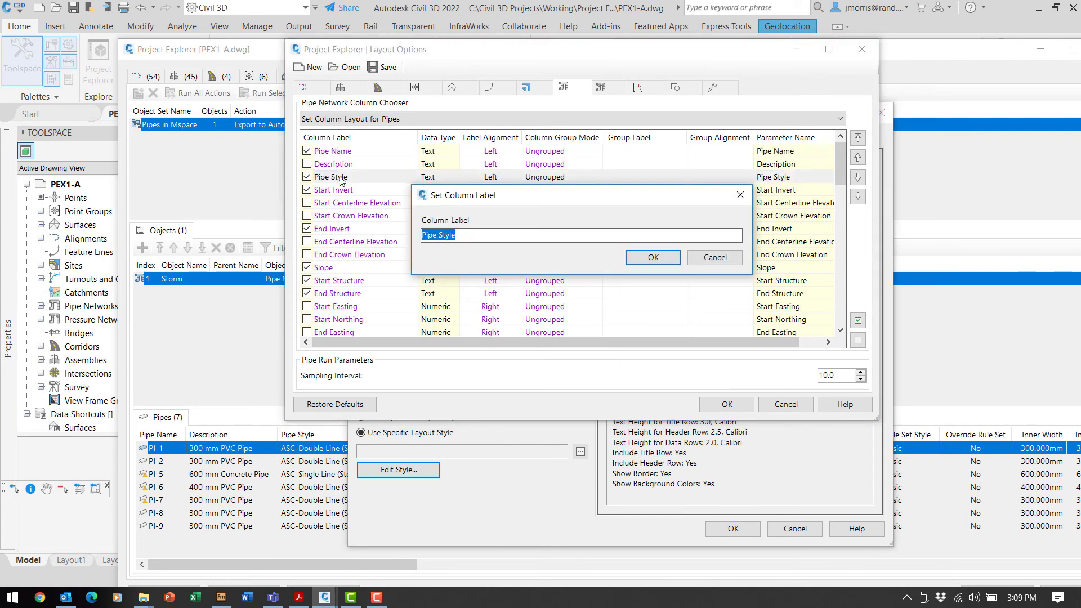
text(S)
click(653, 258)
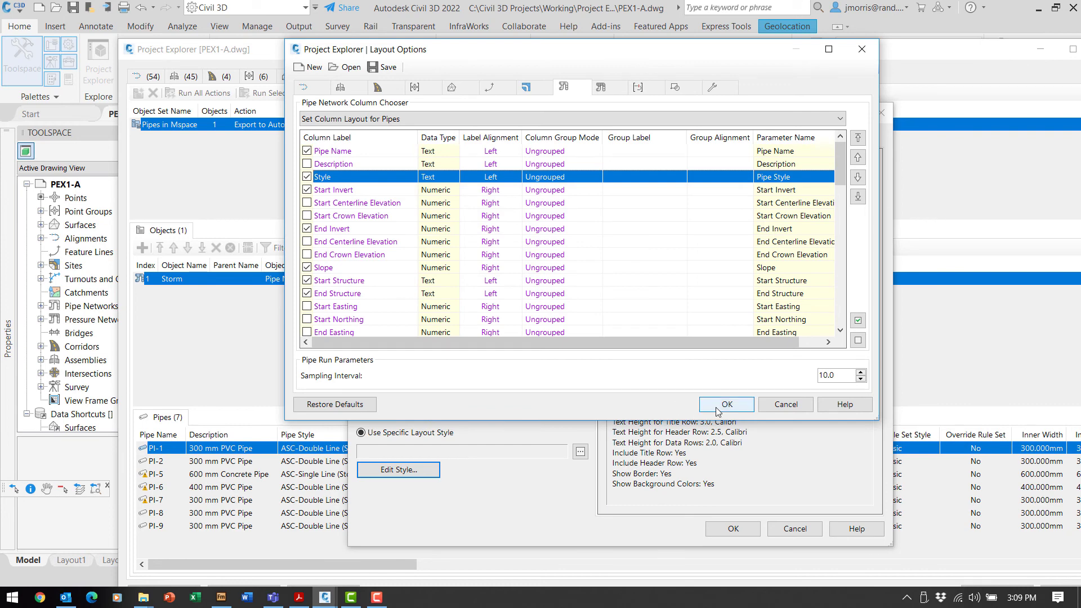
Save the column layout over PEX1-A.xmpt and apply it to the object set.
click(376, 70)
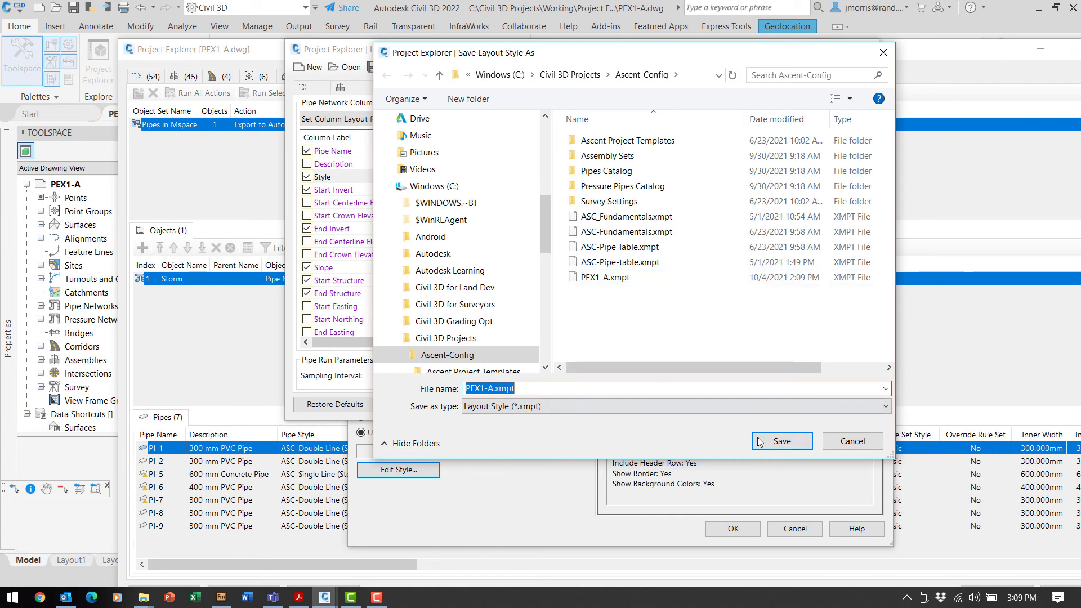
click(783, 442)
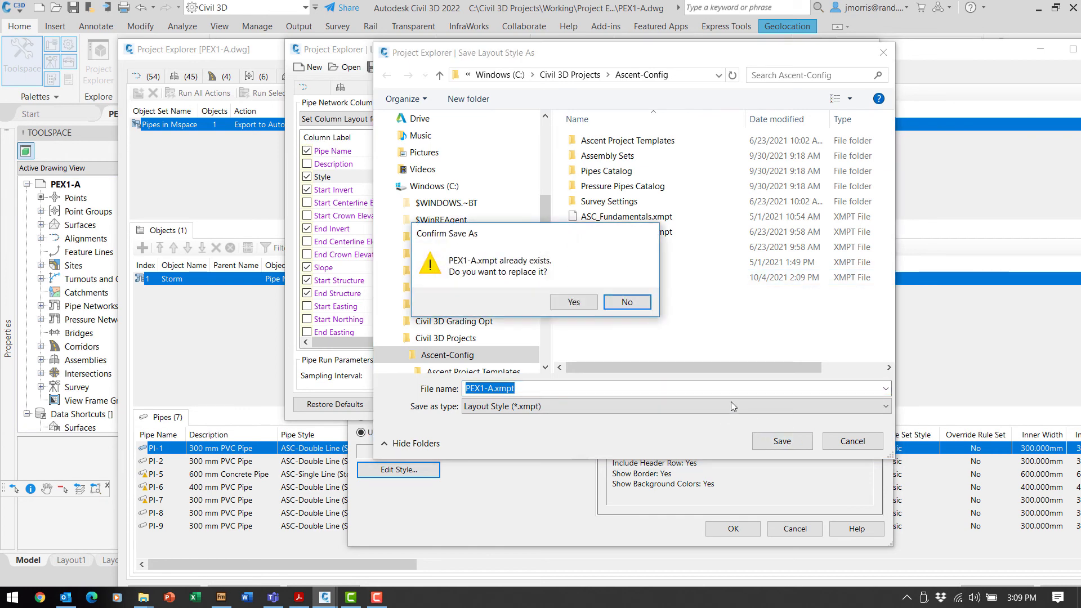
click(585, 303)
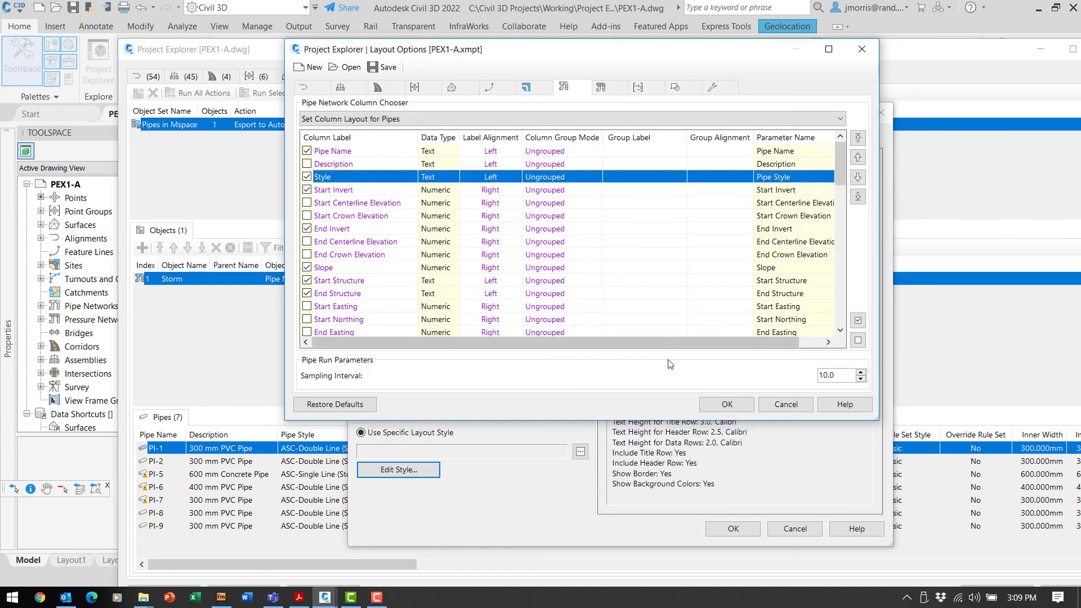
click(720, 405)
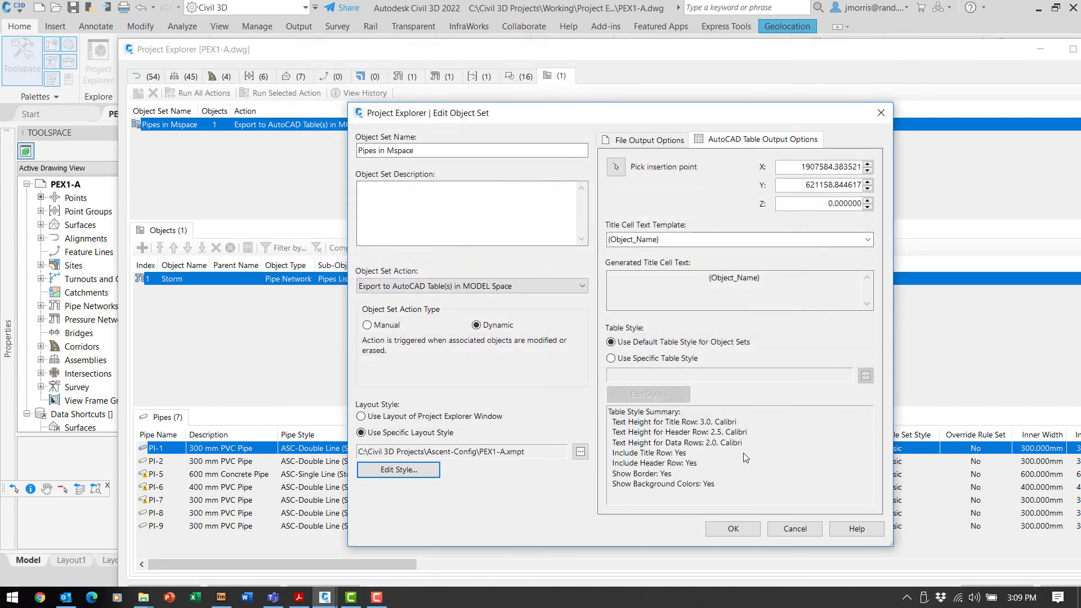
Give Pipes in Mspace a specific table style and open its Table Options.
click(612, 358)
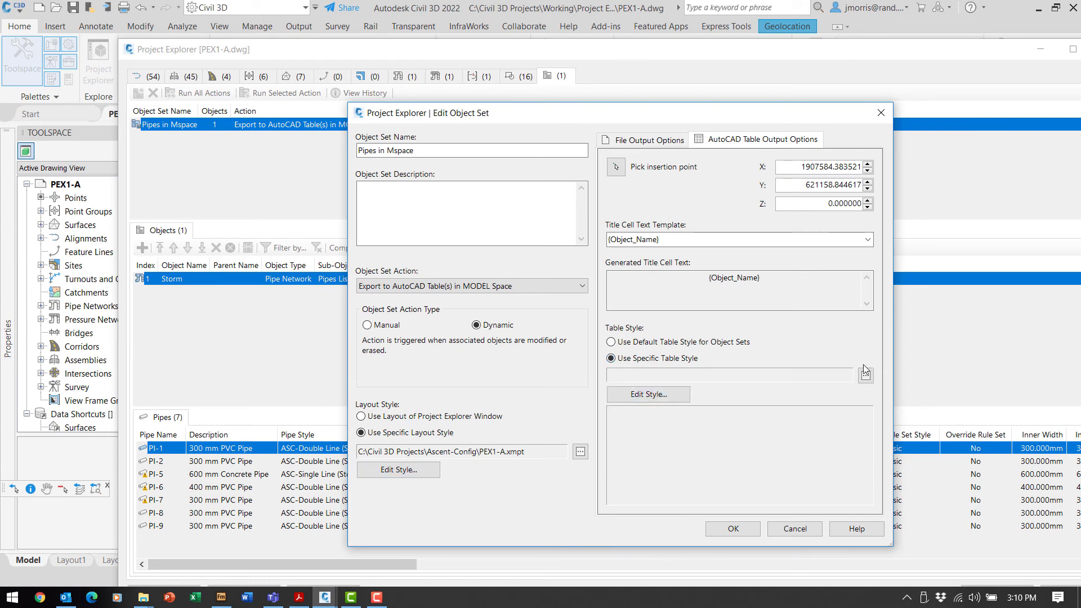
click(657, 396)
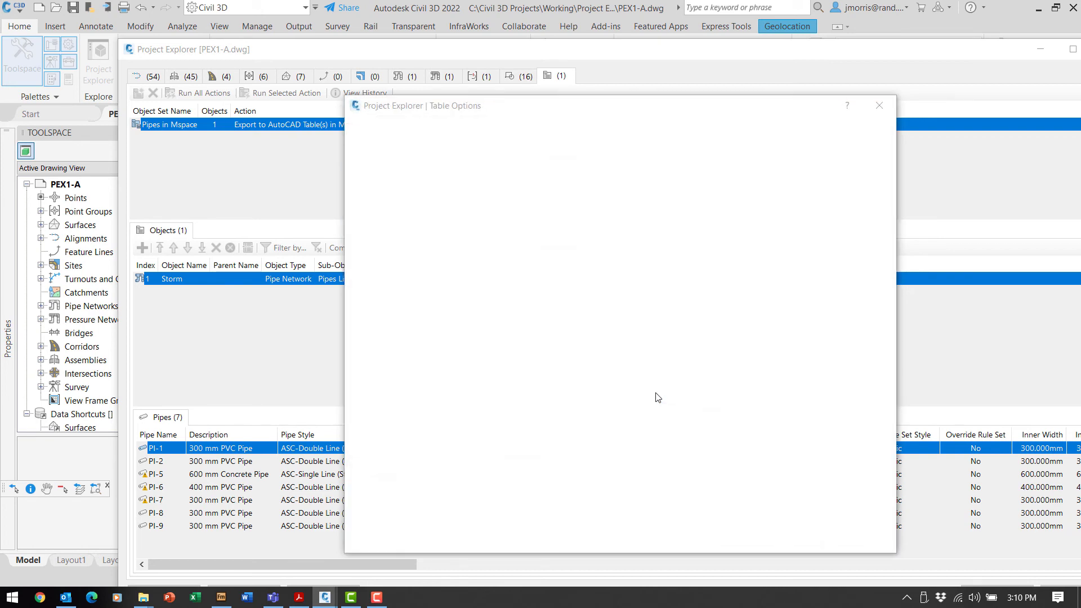
Turn off background colours, make table borders red and data row text blue.
drag(623, 107, 620, 52)
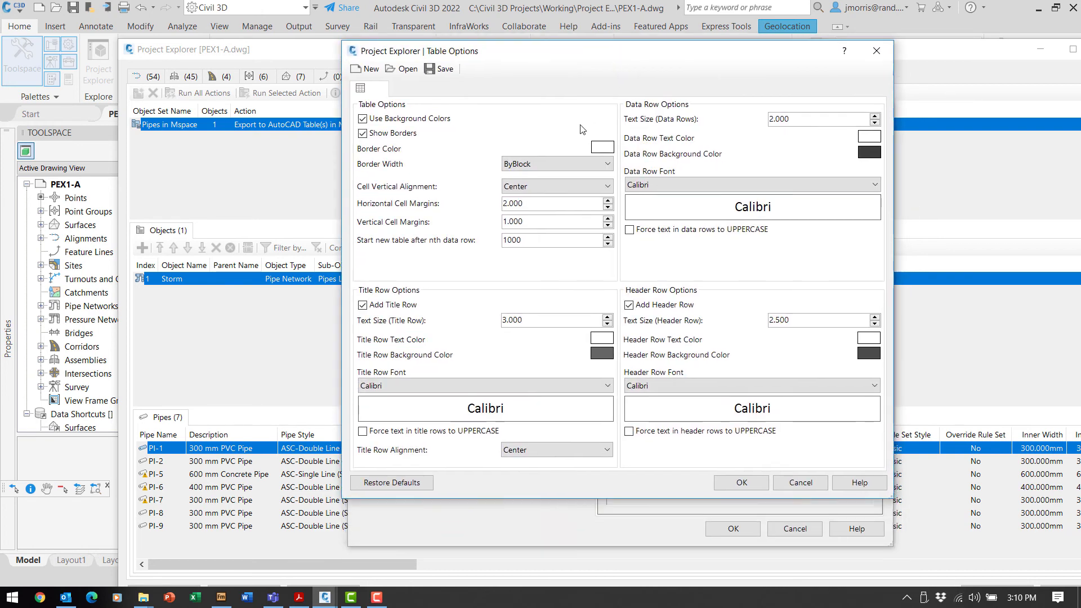
click(362, 119)
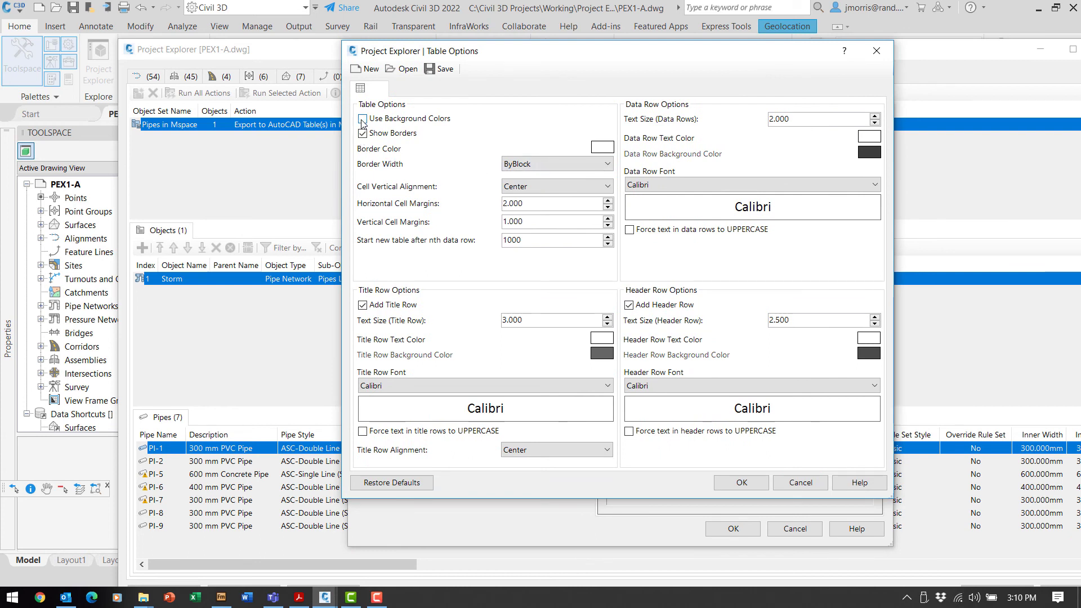
click(602, 148)
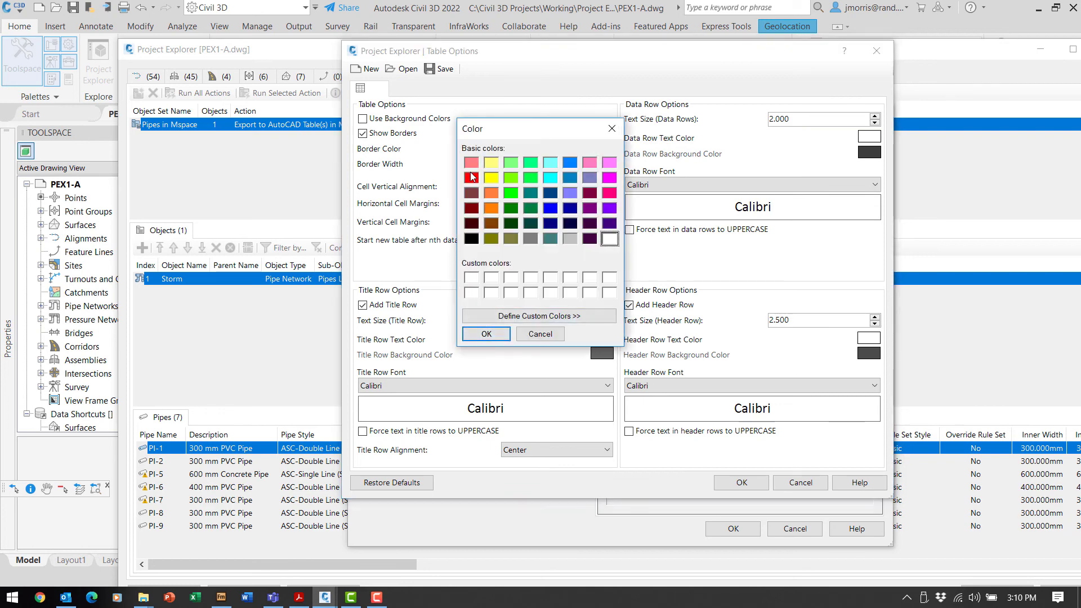
click(471, 178)
click(487, 335)
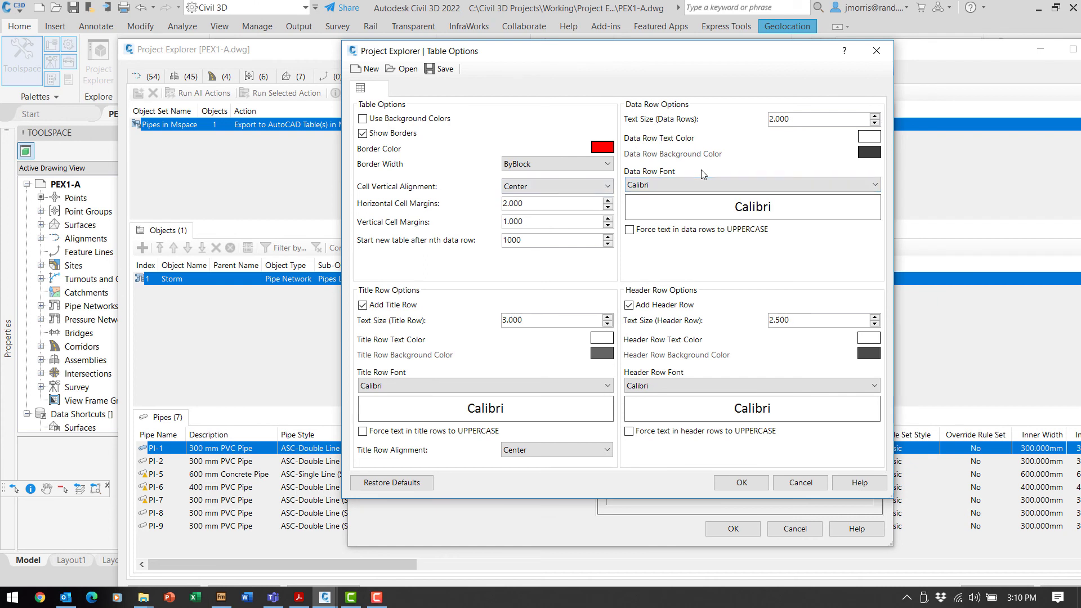
click(871, 141)
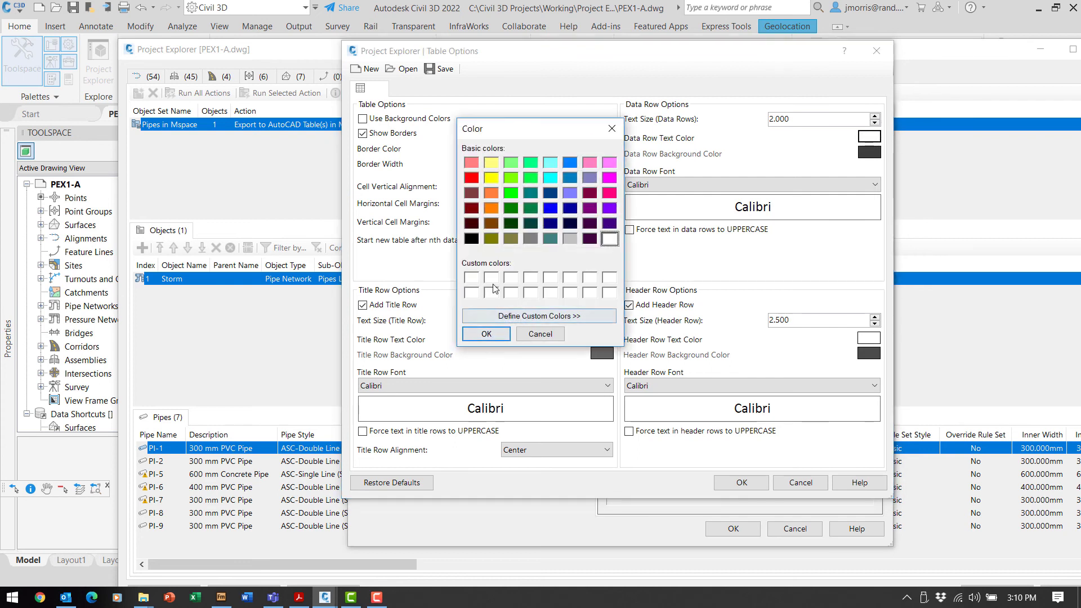
click(550, 208)
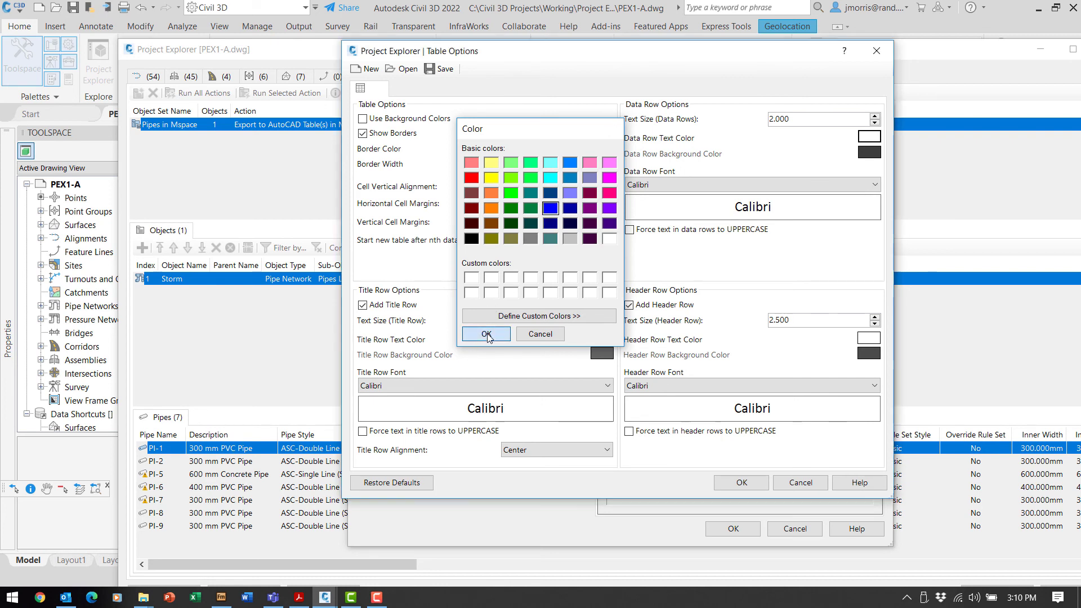
click(486, 334)
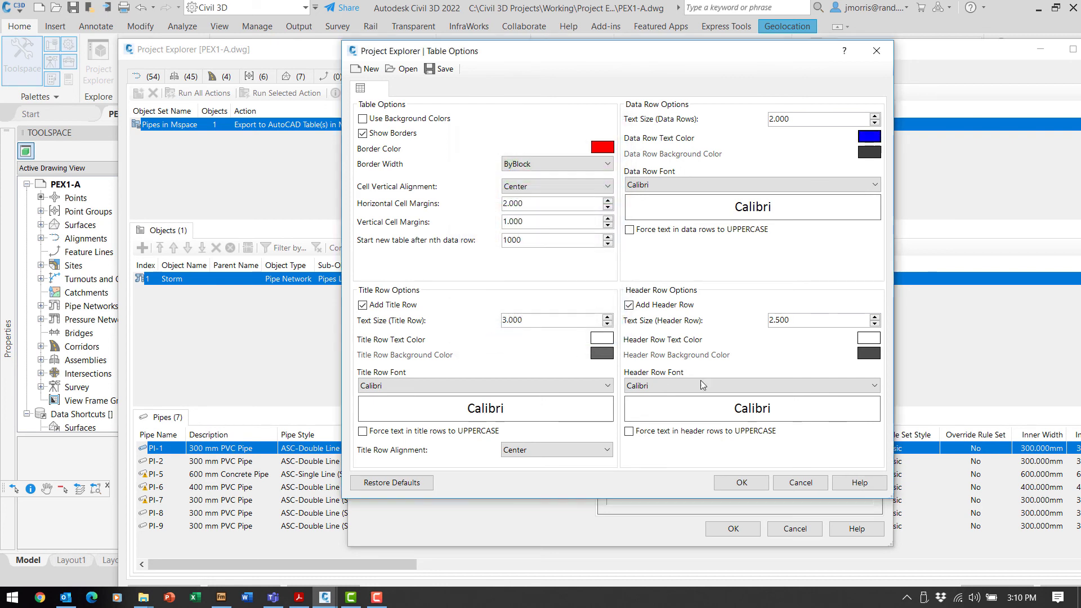
Set header text to crimson and title text to orange uppercase, then accept the table options.
click(869, 338)
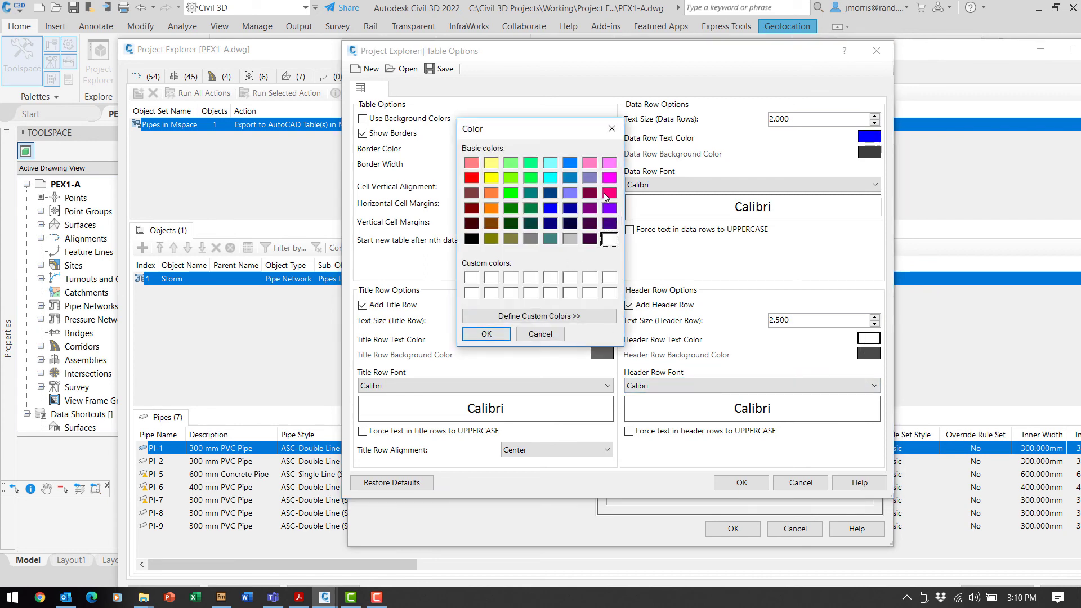
click(589, 194)
click(486, 334)
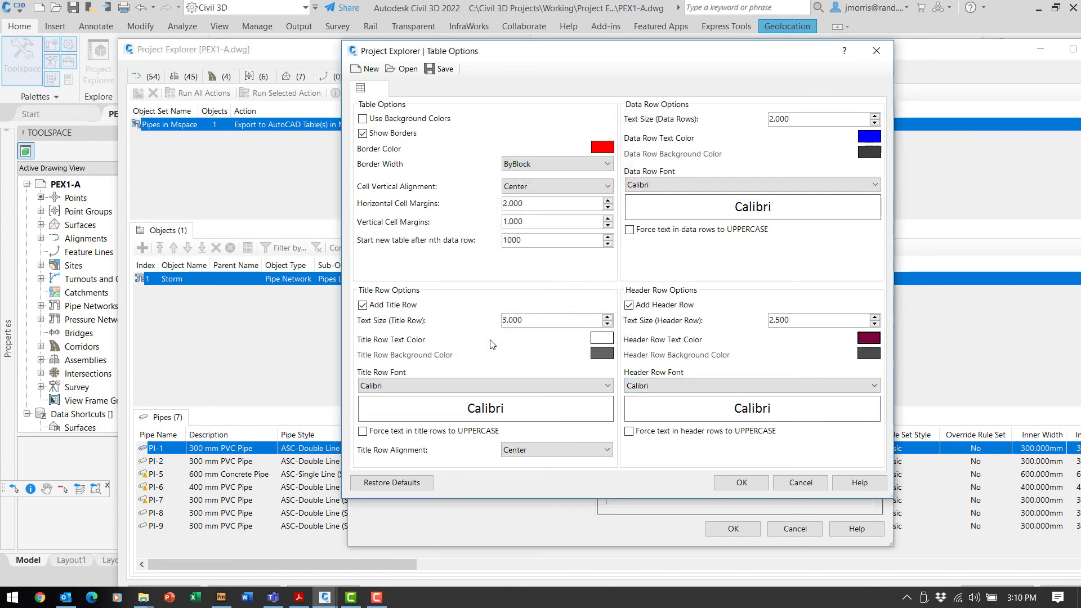
click(596, 341)
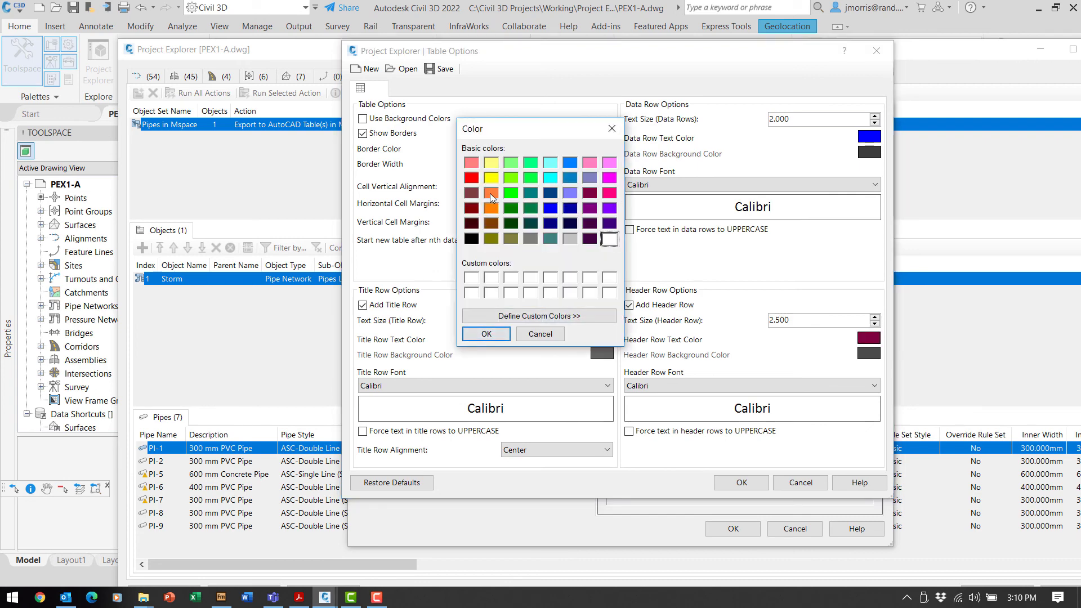
click(491, 193)
click(486, 333)
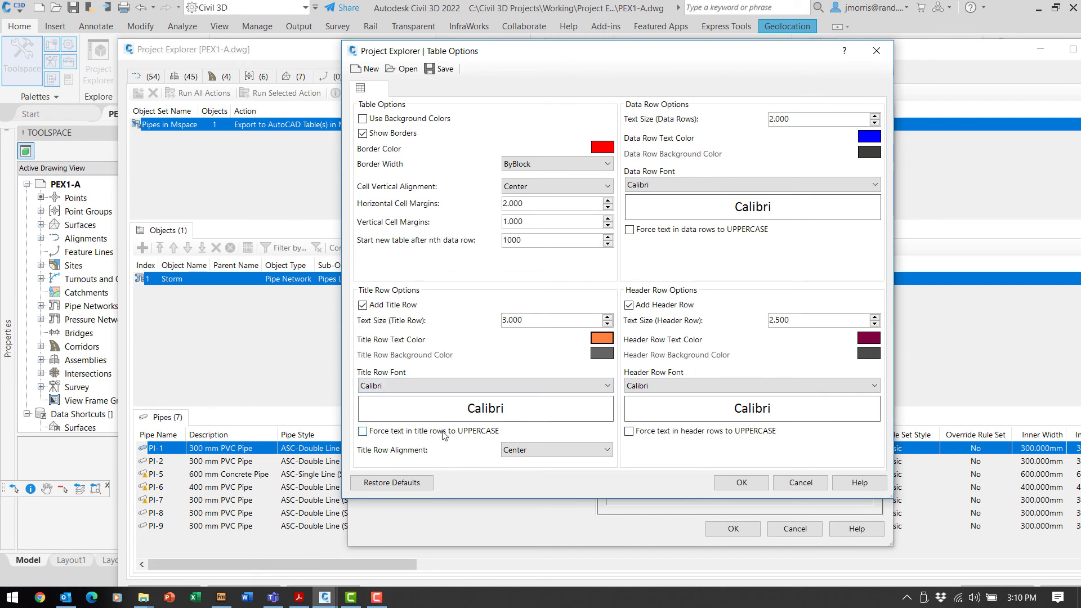
click(361, 432)
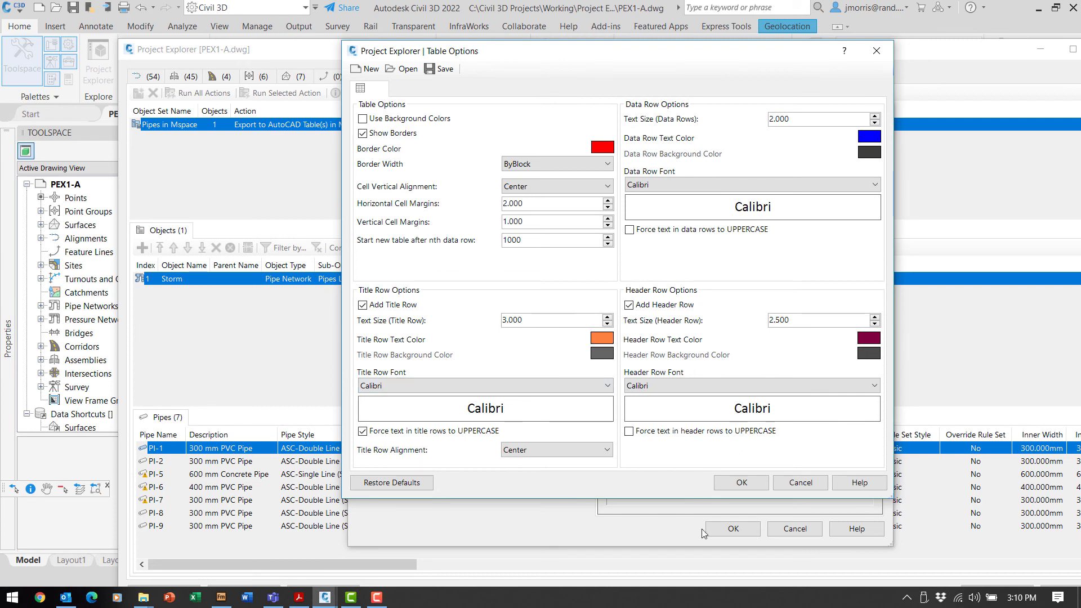
click(742, 483)
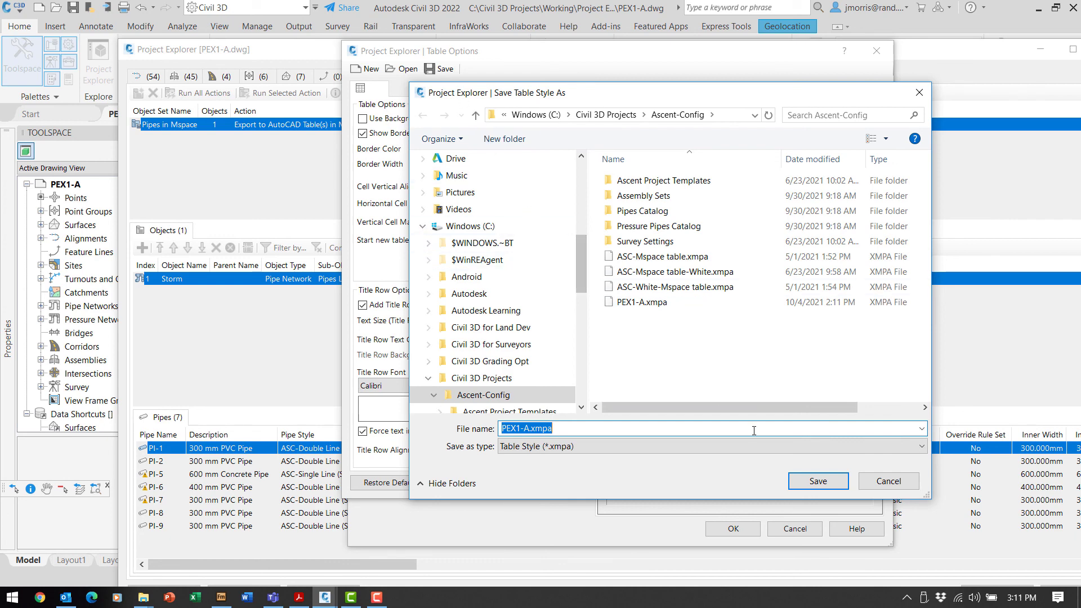
Save the table style over PEX1-A.xmpa and confirm it for Pipes in Mspace.
click(818, 482)
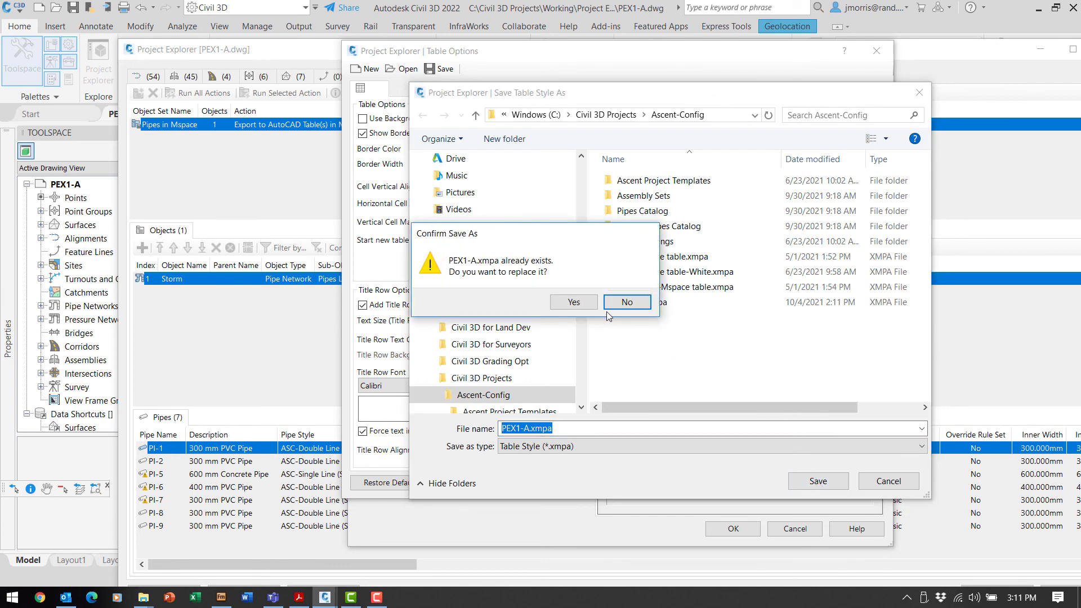
click(576, 304)
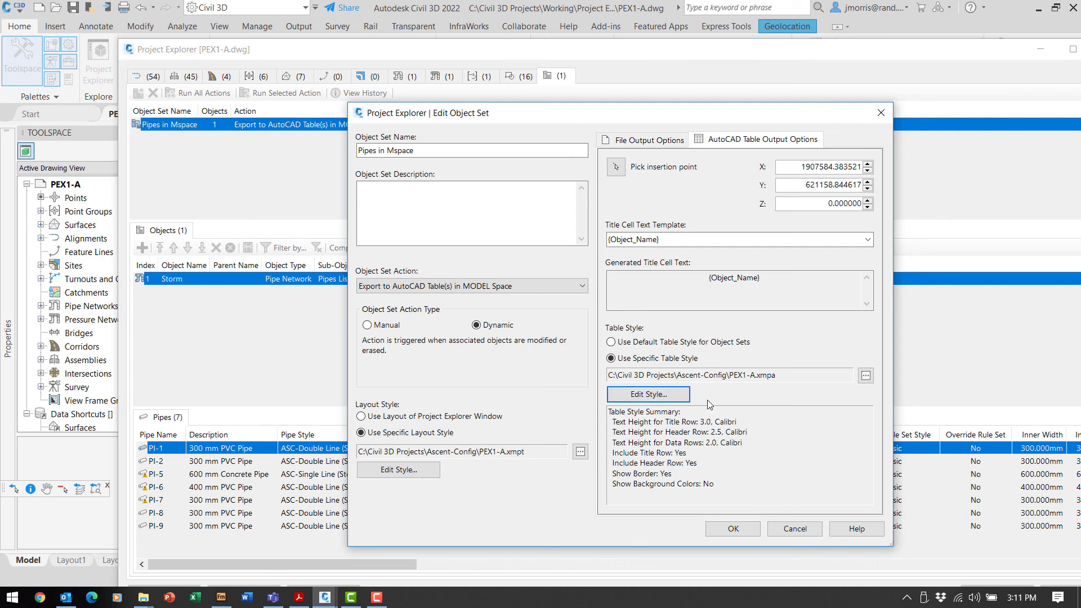
click(865, 376)
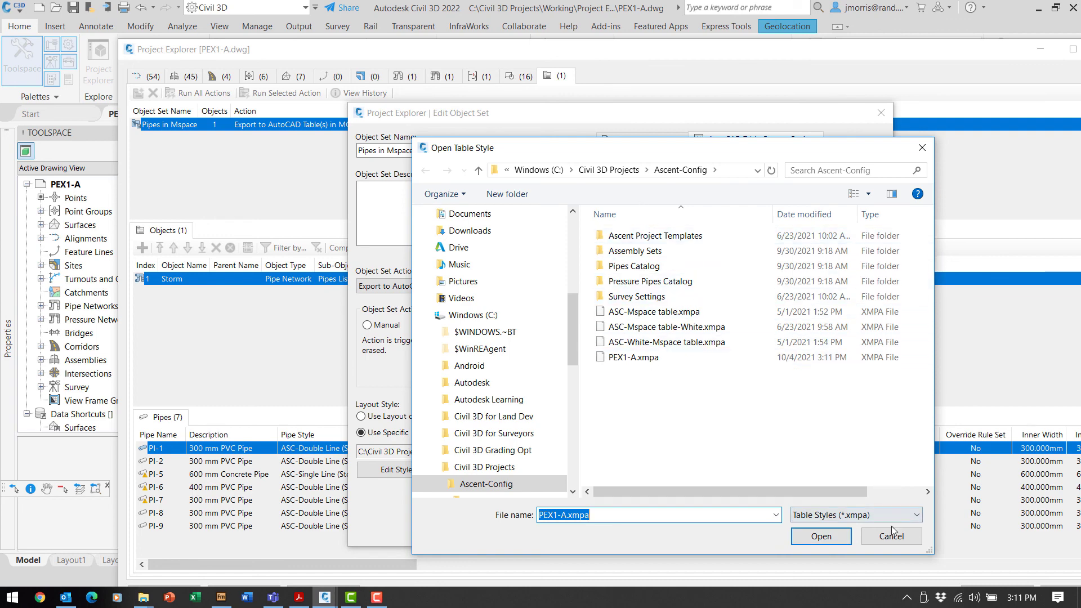
click(903, 535)
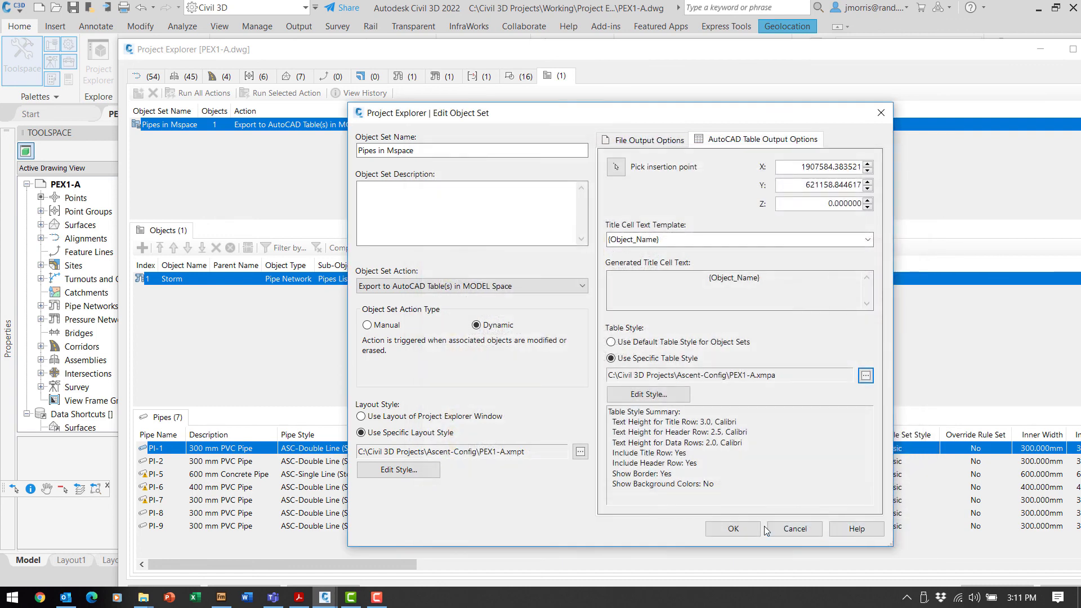
click(733, 529)
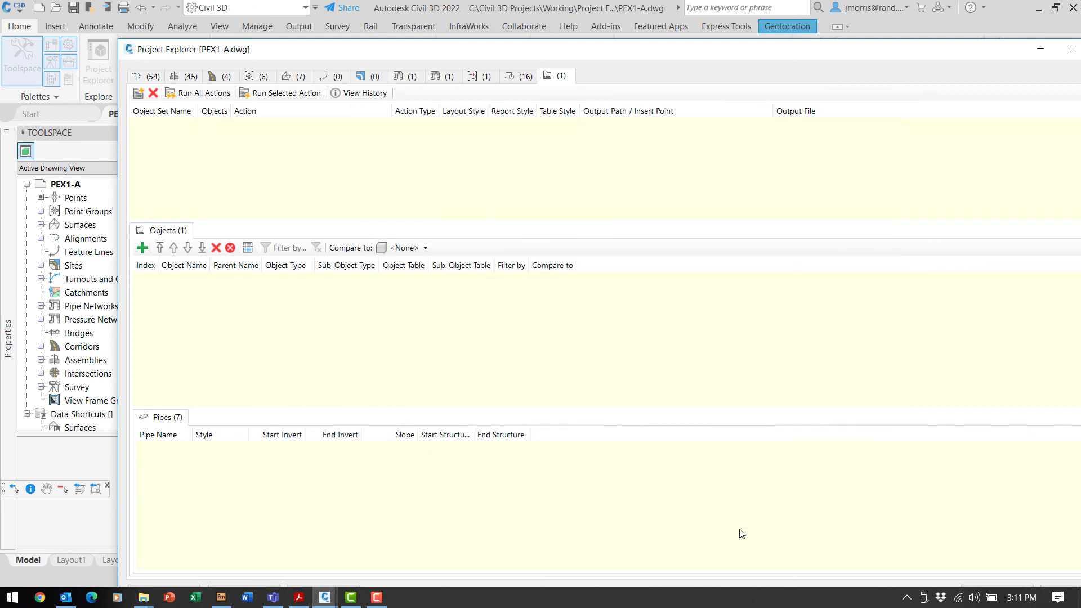
Inspect the red-bordered STORM pipes table in model space, then advance to the Recap slide.
drag(656, 53, 640, 283)
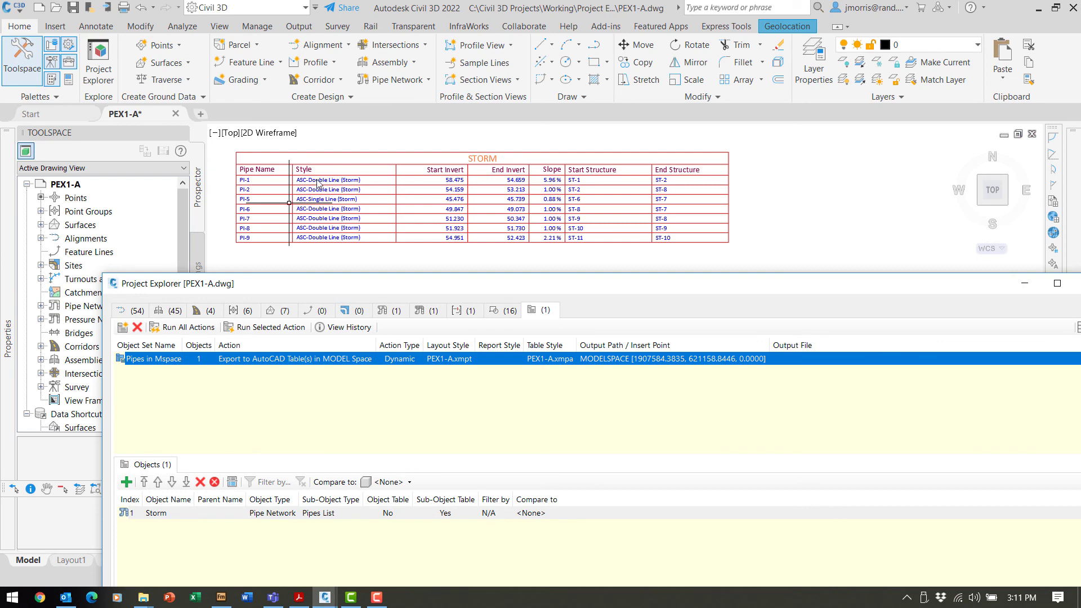
scroll(314, 176, up, 2)
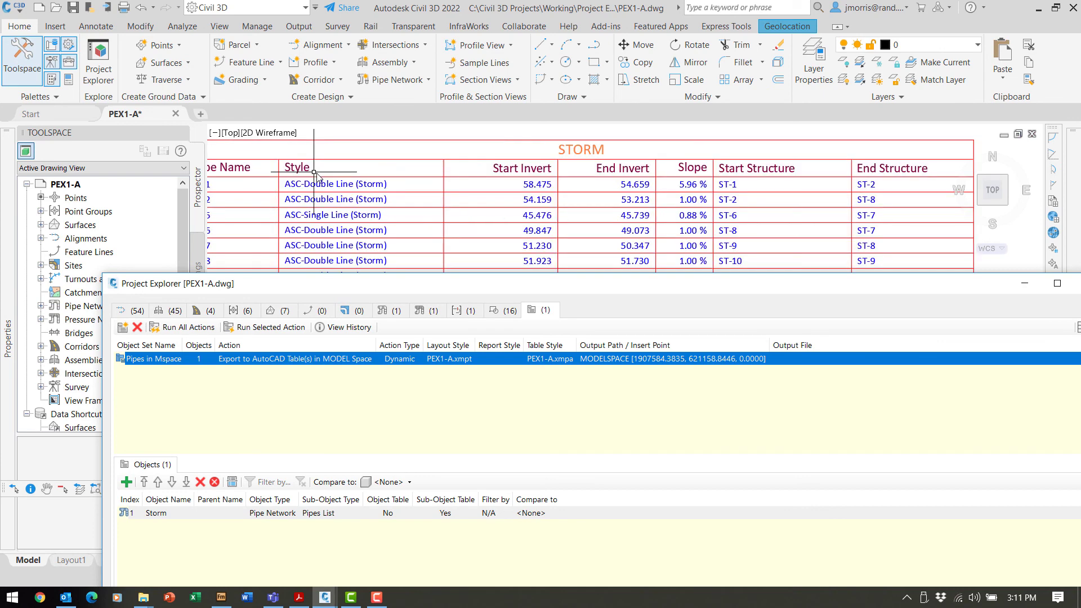
scroll(530, 212, down, 2)
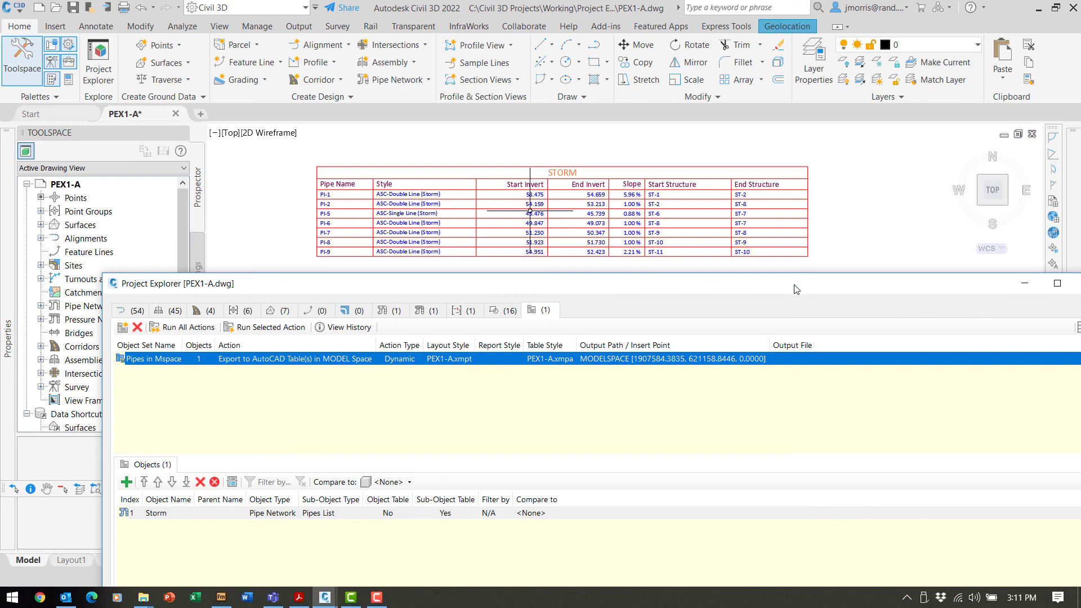
drag(796, 290, 730, 27)
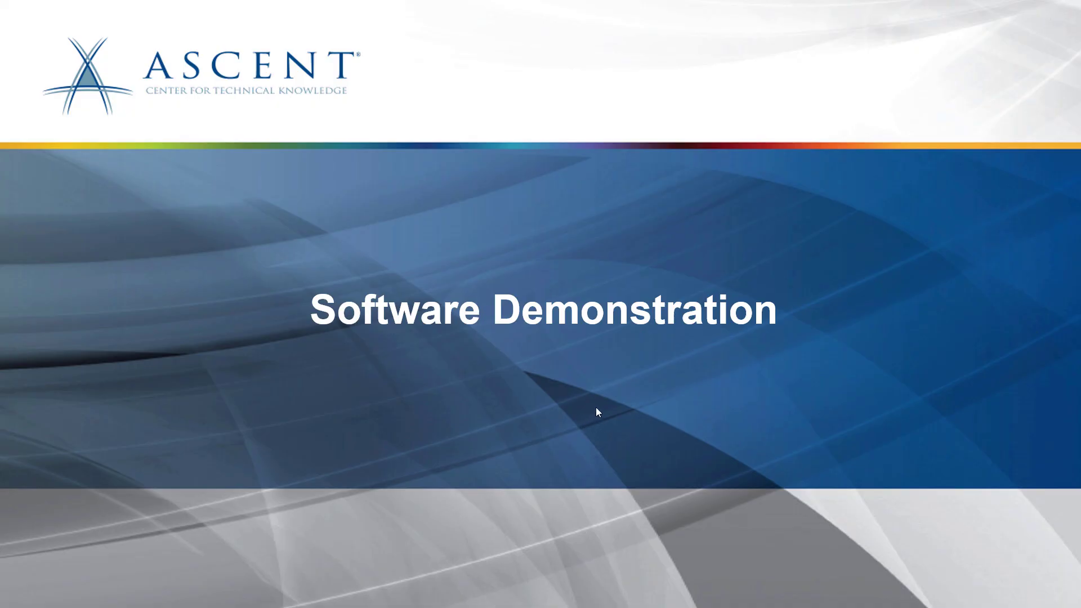
click(596, 407)
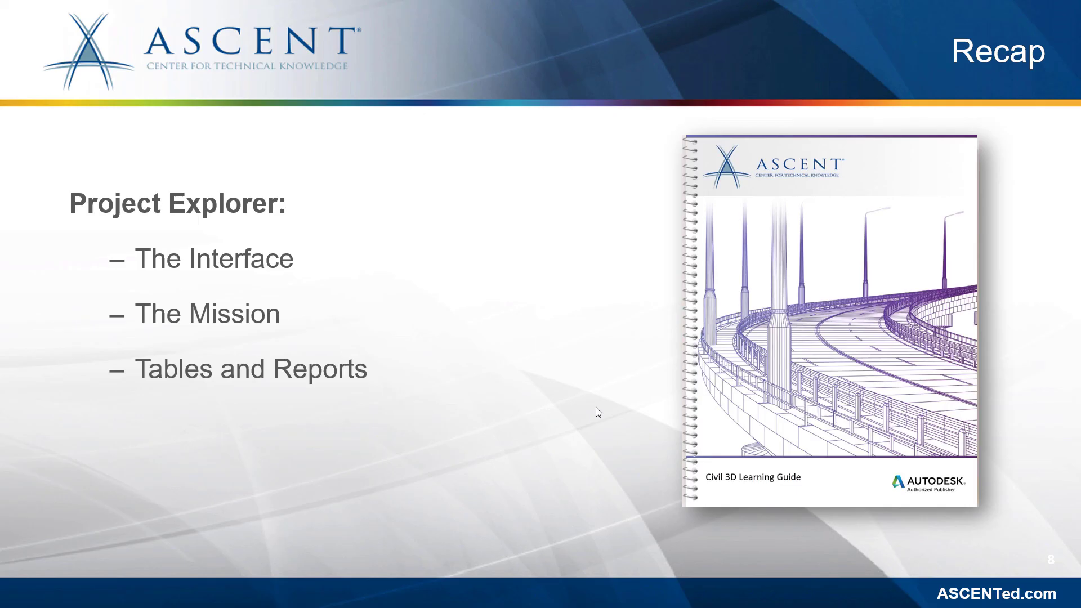